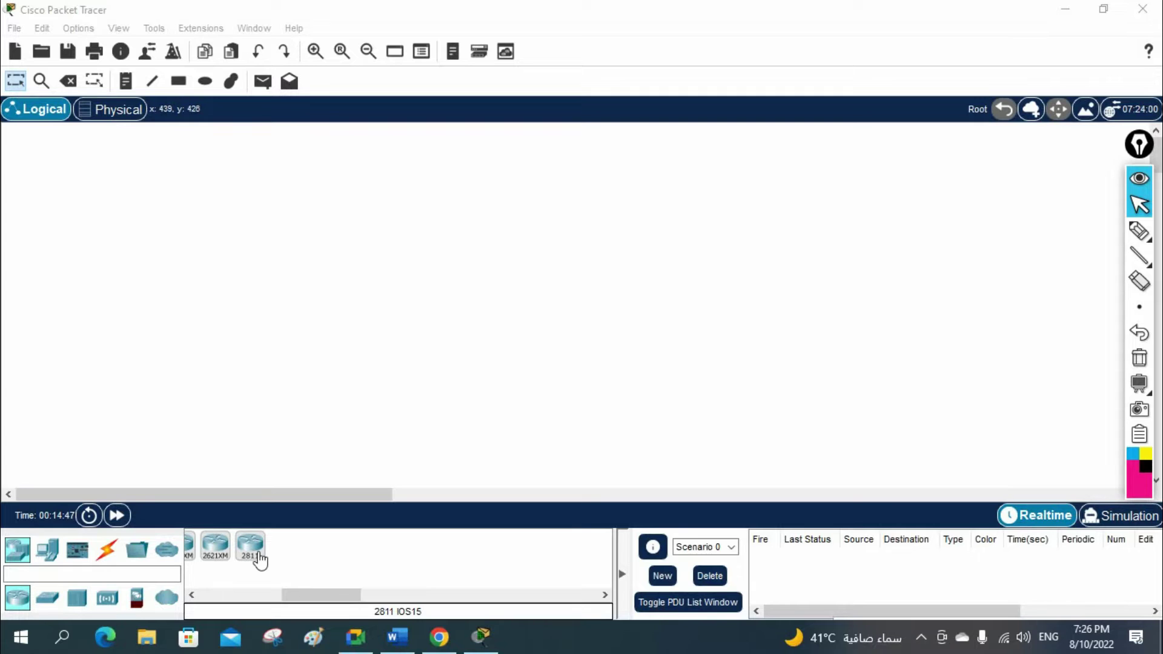
# Place three 2811 routers in a row across the workspace and a fourth below the first one.
pyautogui.click(259, 555)
pyautogui.click(260, 206)
pyautogui.click(404, 209)
pyautogui.click(548, 206)
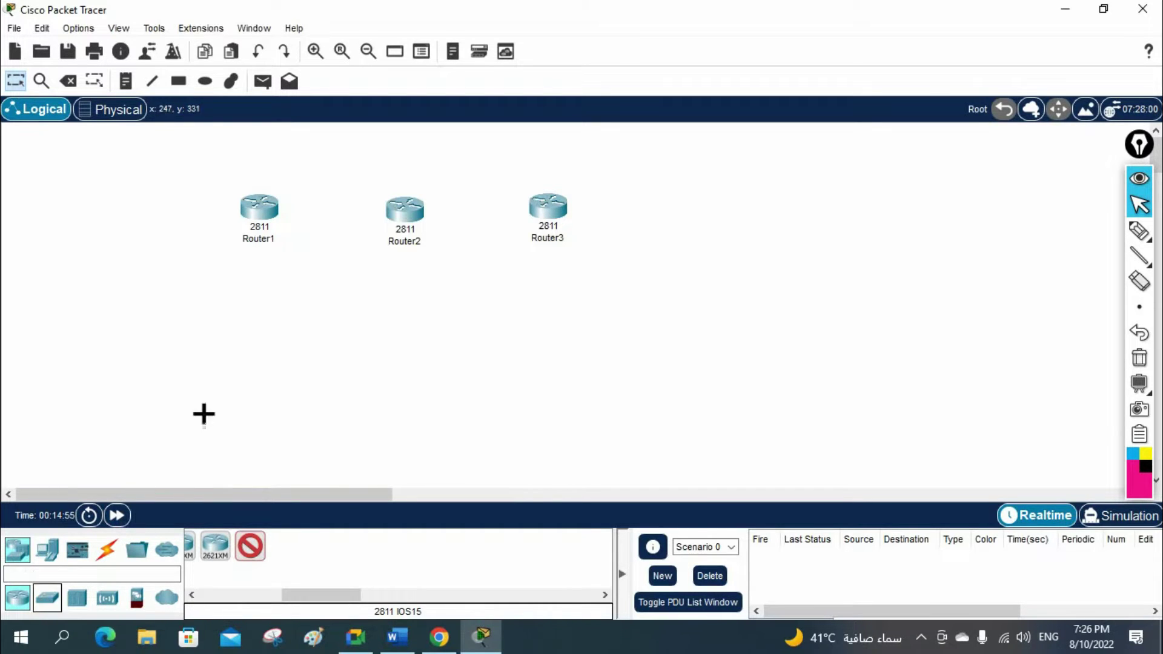
pyautogui.click(252, 307)
pyautogui.press('Escape')
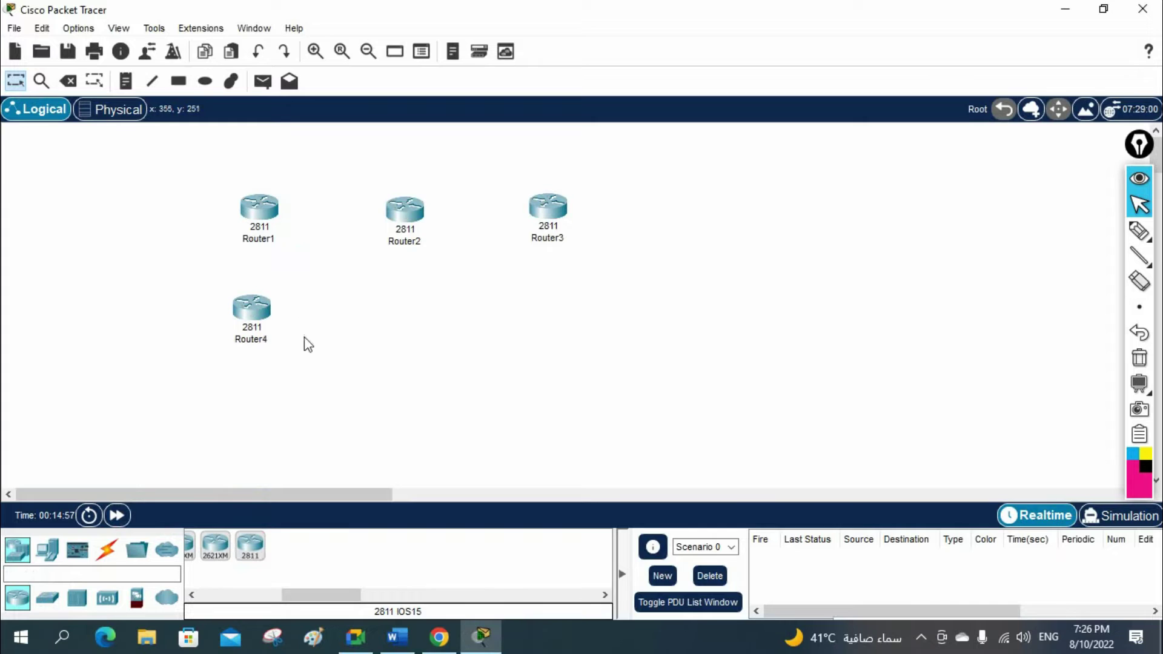
# Place three 2960 switches in a row below the routers.
pyautogui.click(61, 598)
pyautogui.keyDown('ctrl'); pyautogui.click(202, 548); pyautogui.keyUp('ctrl')
pyautogui.click(235, 368)
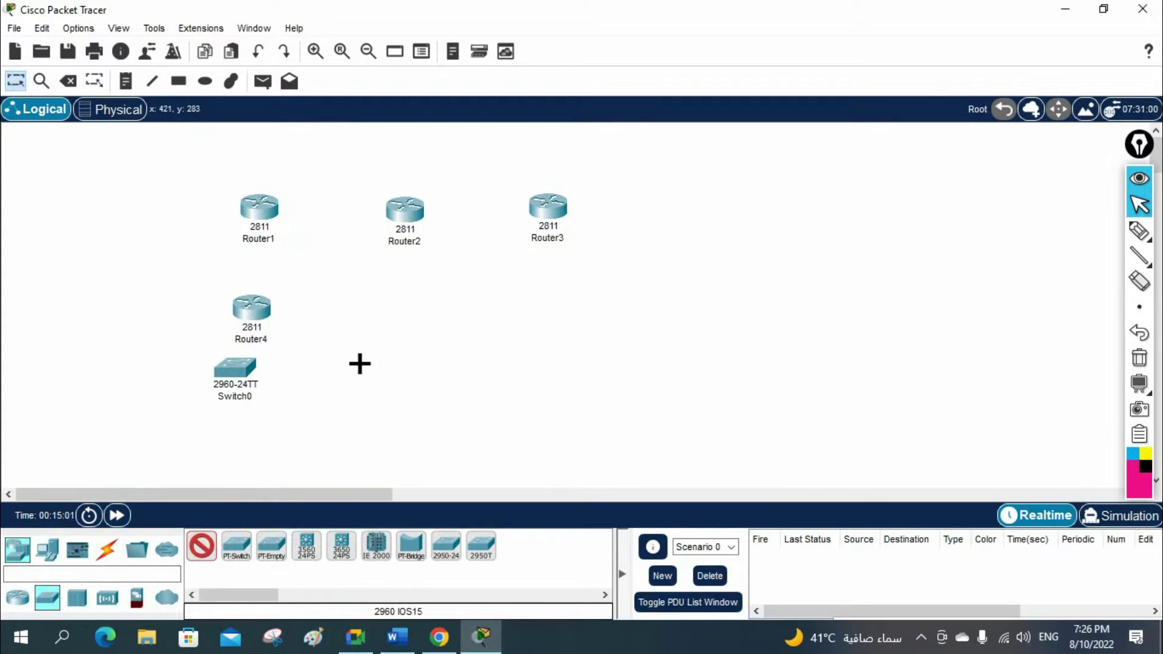
pyautogui.click(378, 364)
pyautogui.click(541, 362)
pyautogui.press('Escape')
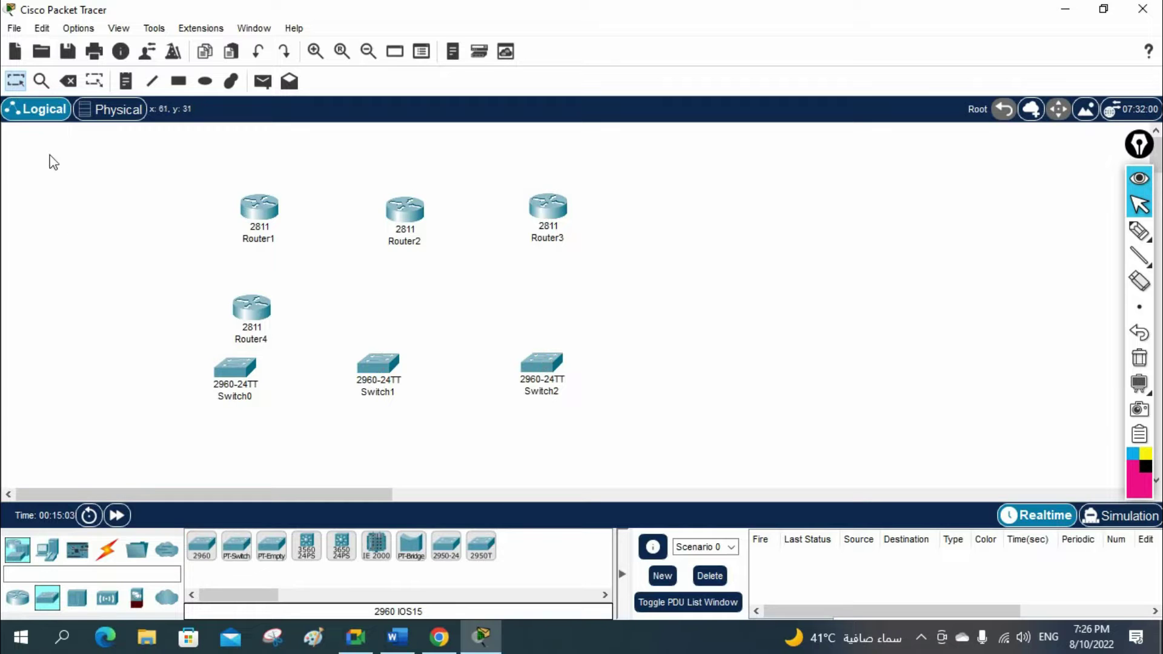
# Delete the extra 2811 router, Router4, and return to the Select tool.
pyautogui.click(61, 87)
pyautogui.click(255, 303)
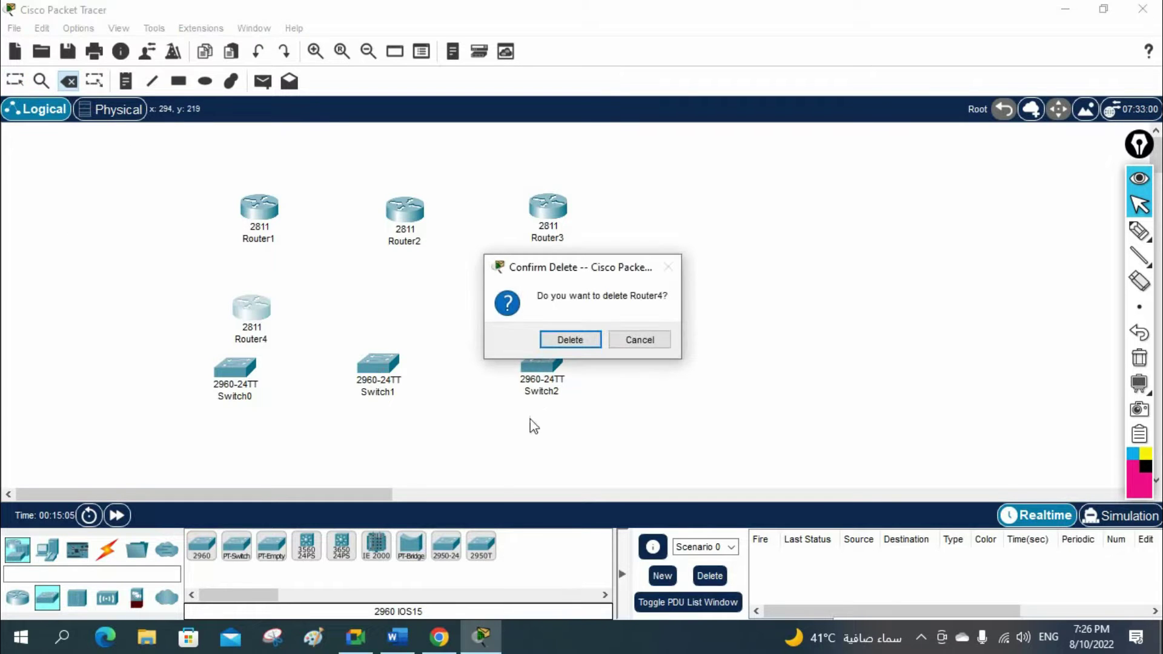
pyautogui.click(558, 340)
pyautogui.click(16, 80)
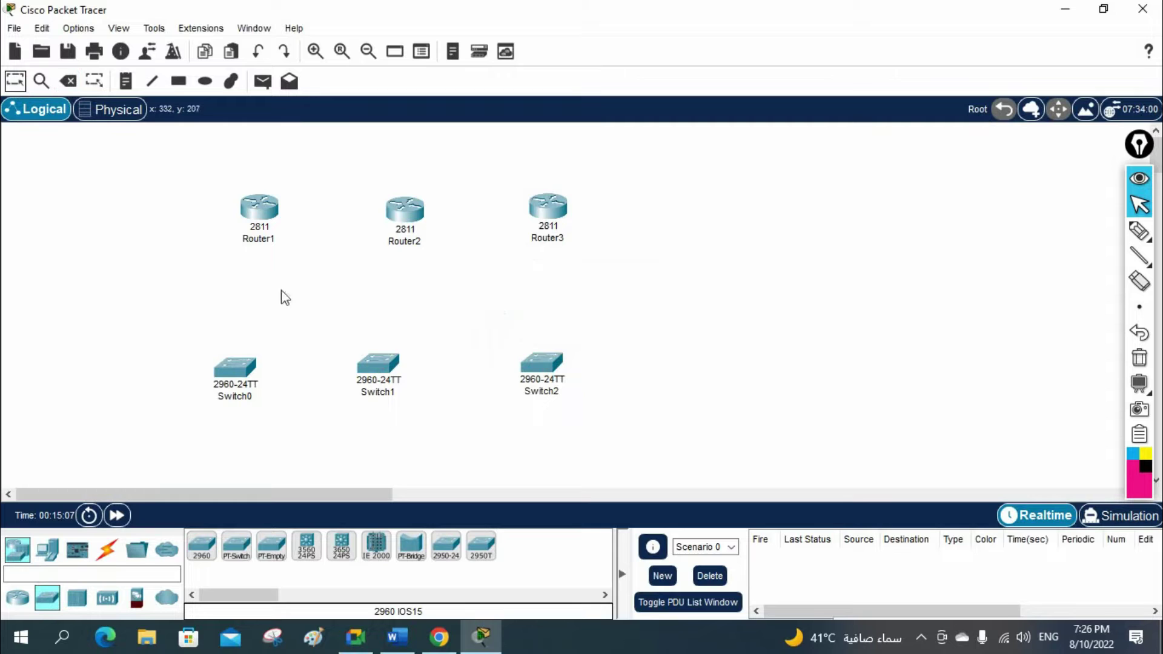
# Move the three switches up so that each sits directly beneath its router.
pyautogui.moveTo(231, 376); pyautogui.dragTo(253, 306)
pyautogui.moveTo(363, 364); pyautogui.dragTo(402, 301)
pyautogui.moveTo(542, 363); pyautogui.dragTo(551, 299)
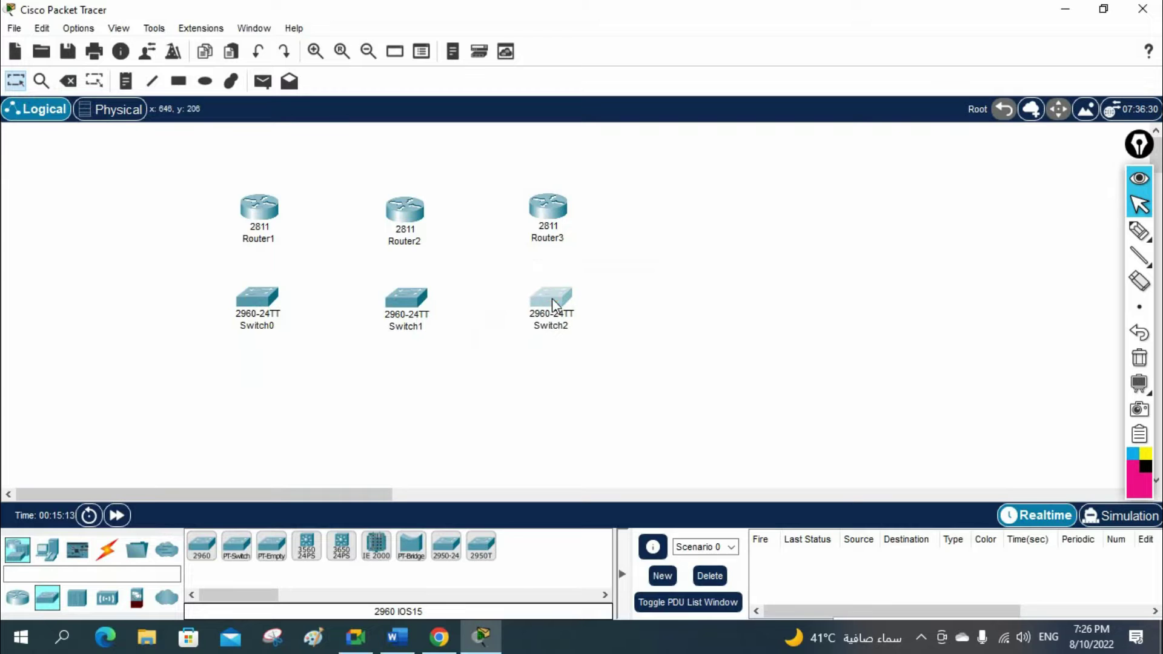
# Rename the three routers R1, R2 and R3 in order across the row.
pyautogui.click(251, 240)
pyautogui.write('R1')
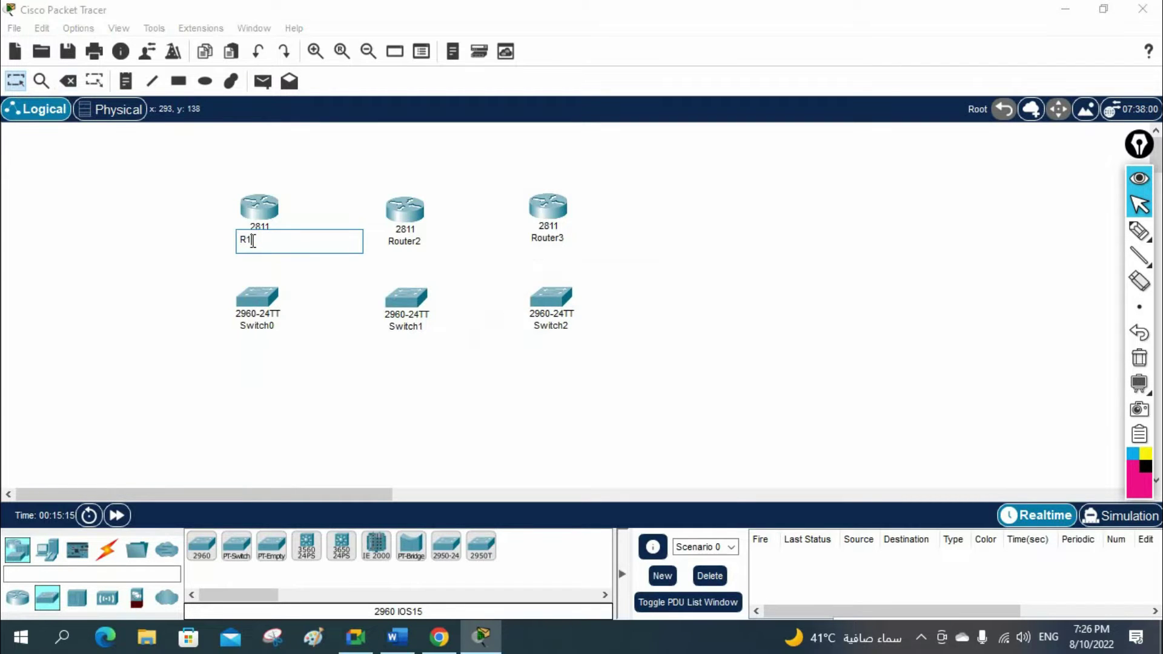
pyautogui.click(405, 240)
pyautogui.write('R2')
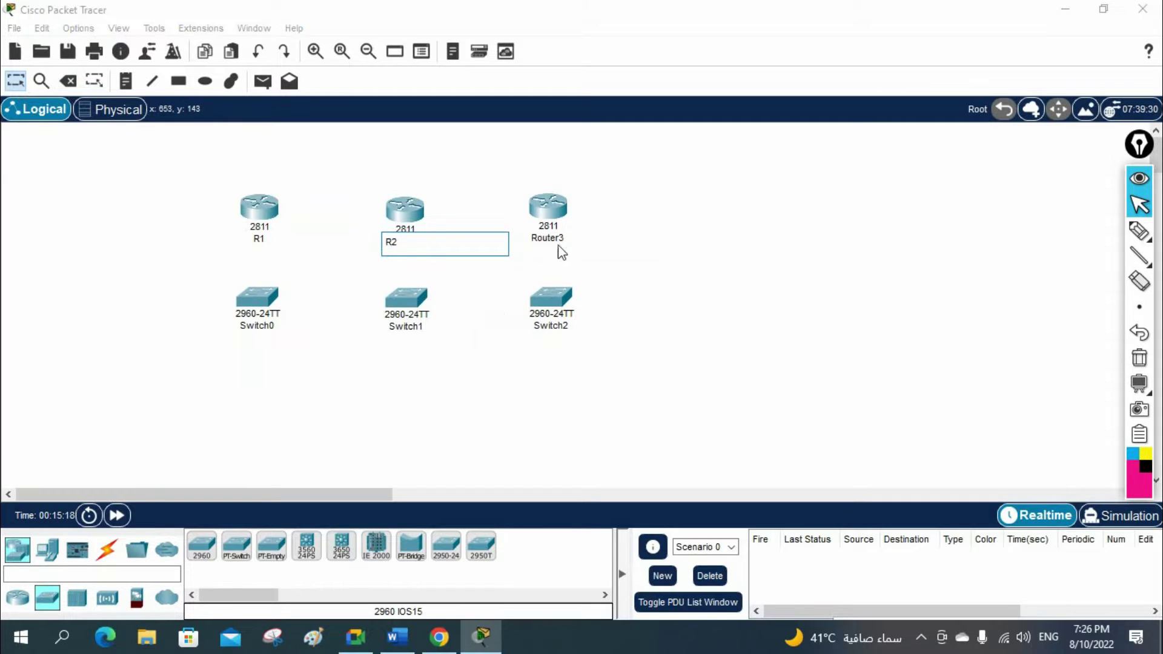
pyautogui.click(555, 239)
pyautogui.write('R3')
# Rename the three switches SW1, SW2 and SW3 in order across the row.
pyautogui.click(260, 325)
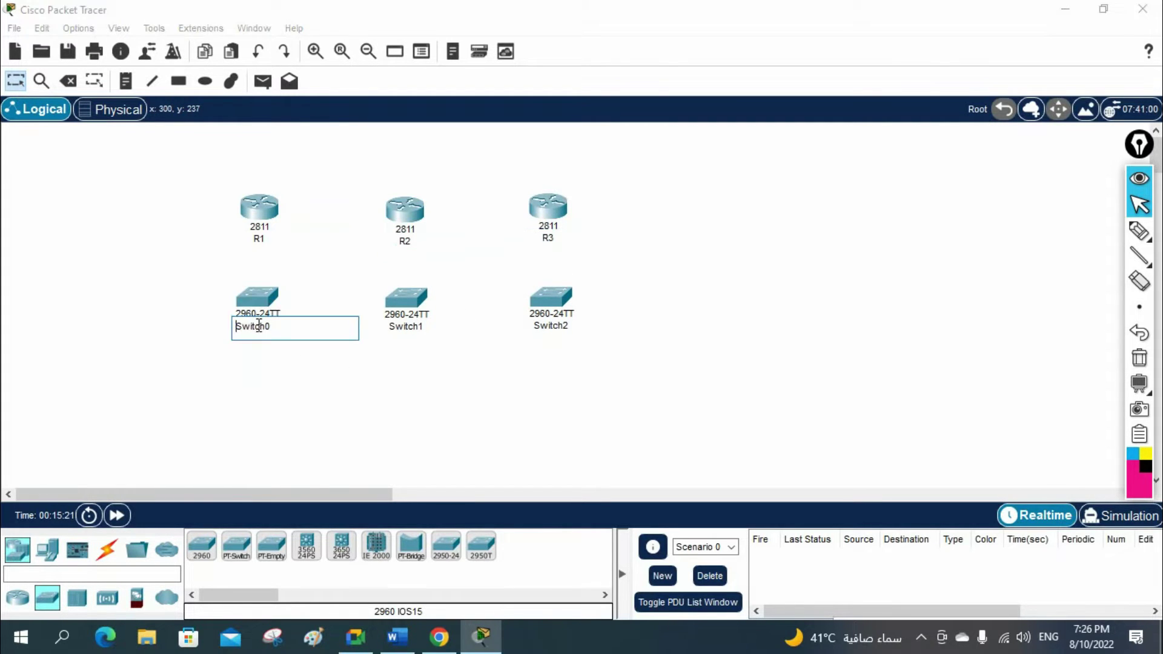
pyautogui.click(407, 327)
pyautogui.write('SW2')
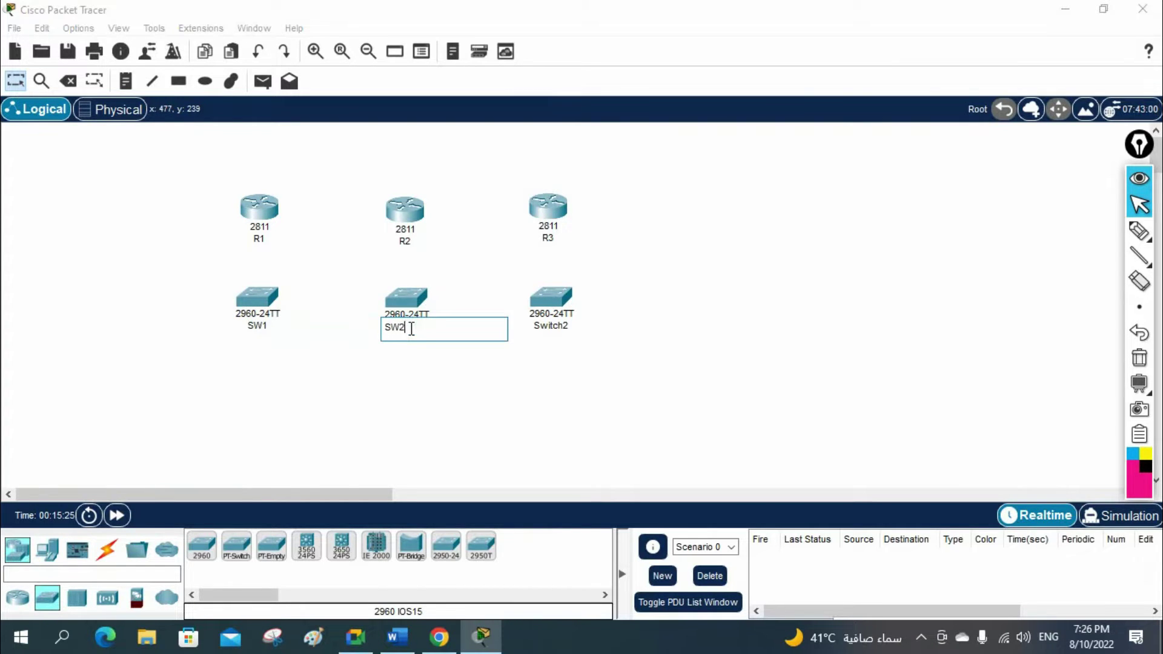
pyautogui.click(553, 327)
pyautogui.write('SW3')
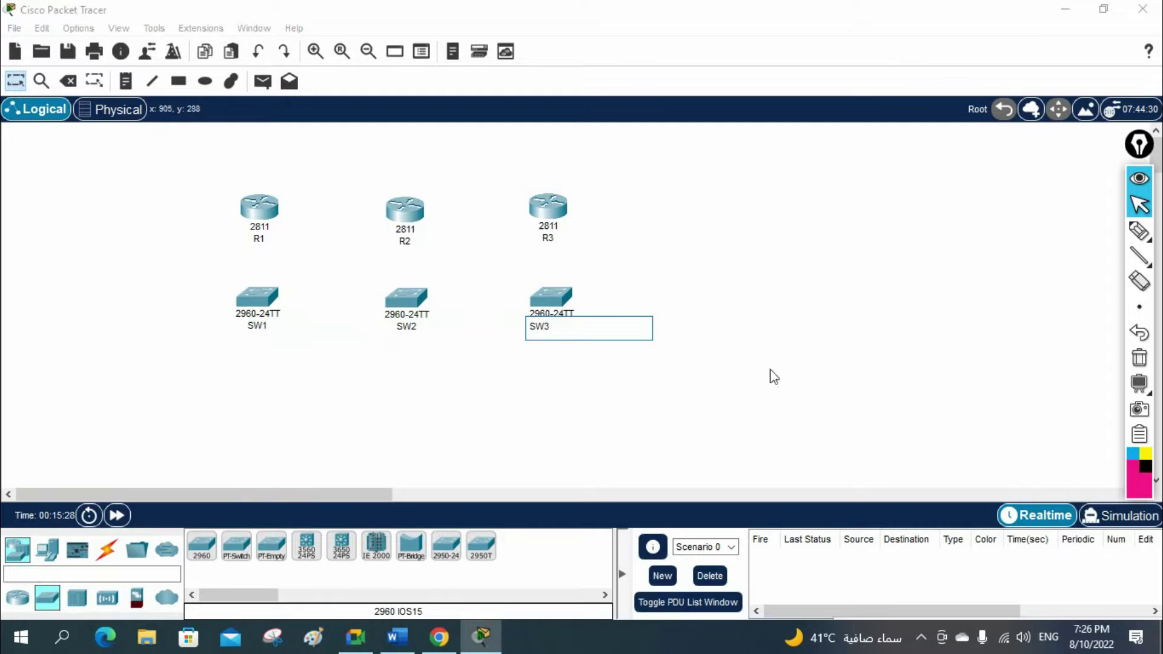
pyautogui.click(774, 377)
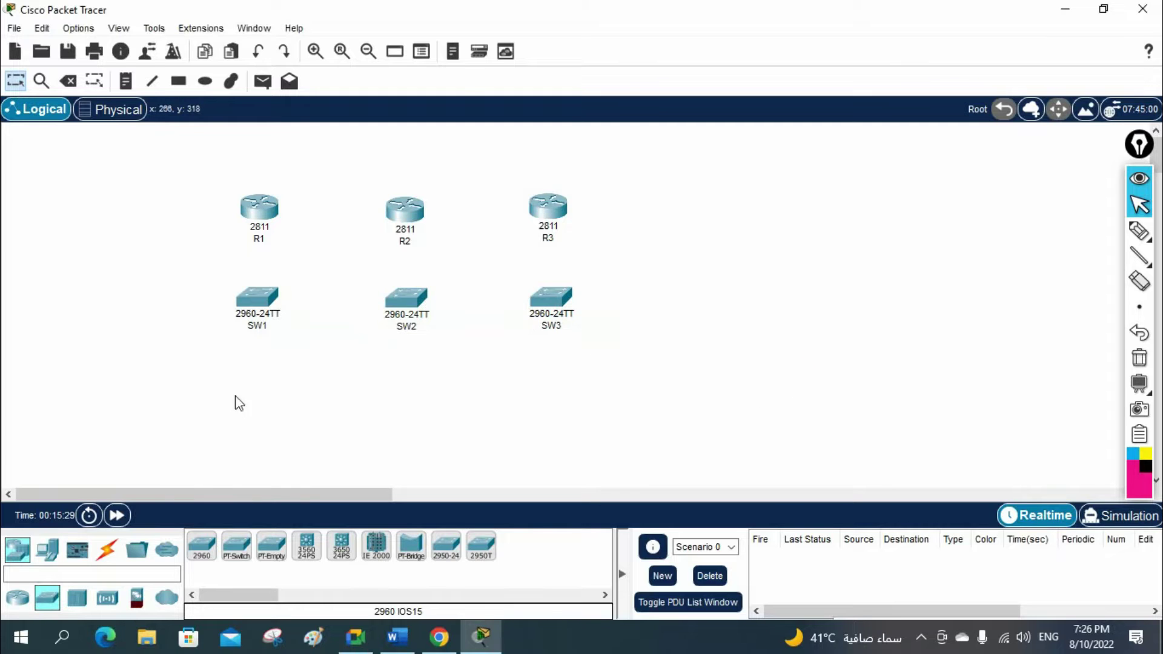
# Cable R1 to R2, R2 to R3, and R1 to SW1 using the automatically chosen connection type.
pyautogui.click(108, 550)
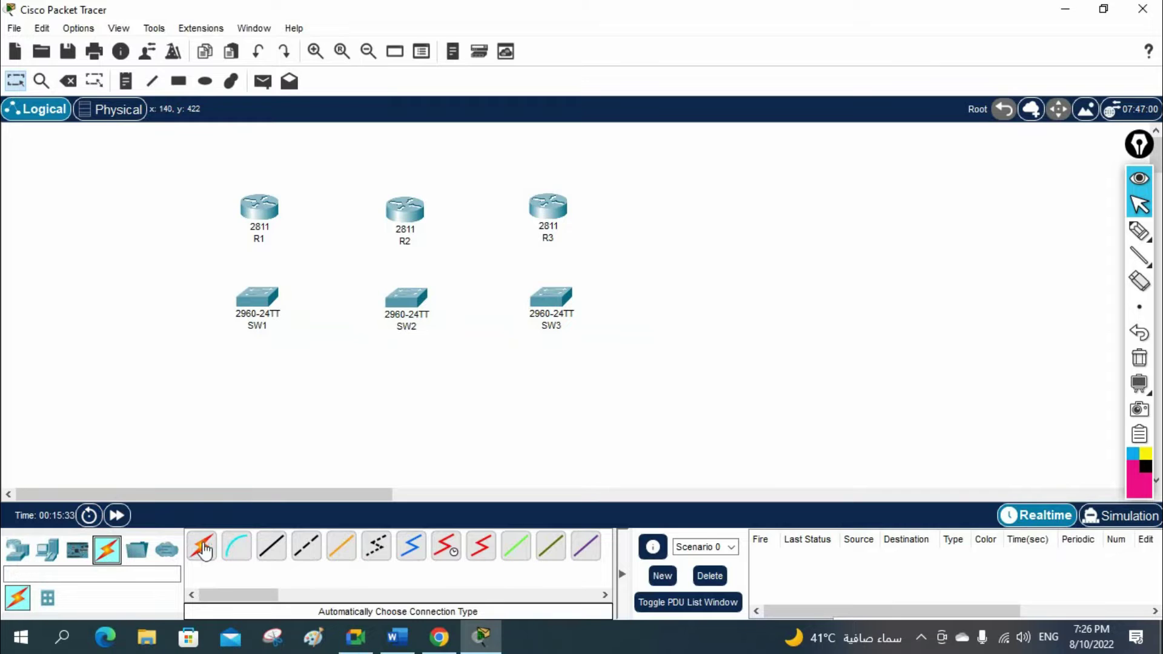
pyautogui.click(205, 549)
pyautogui.click(273, 212)
pyautogui.click(409, 209)
pyautogui.click(409, 209)
pyautogui.click(547, 208)
pyautogui.click(257, 215)
pyautogui.click(256, 297)
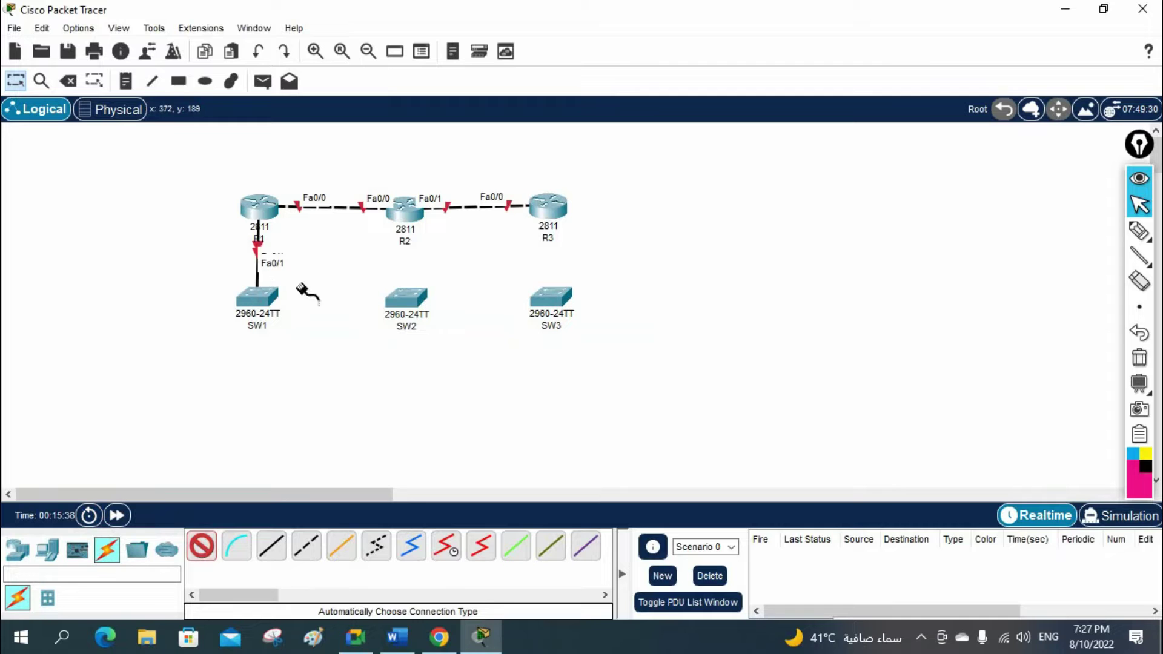
pyautogui.click(414, 297)
pyautogui.click(660, 337)
pyautogui.press('Escape')
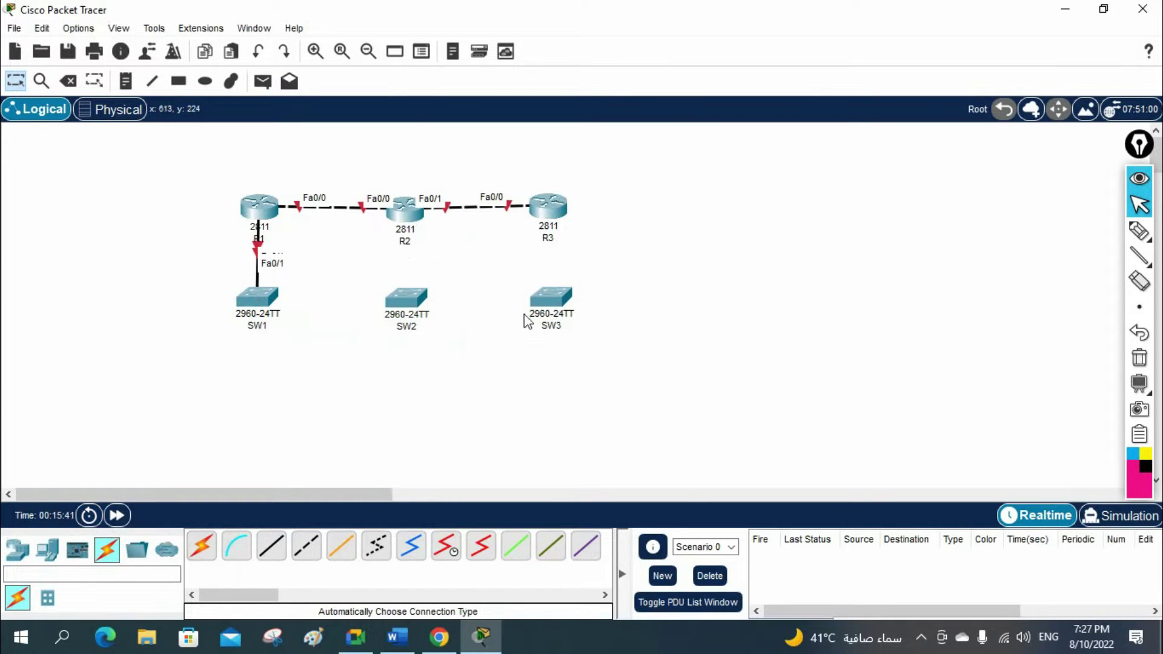
# Open R2's physical device view at full size, enlarge the chassis and switch the router's power off.
pyautogui.click(403, 209)
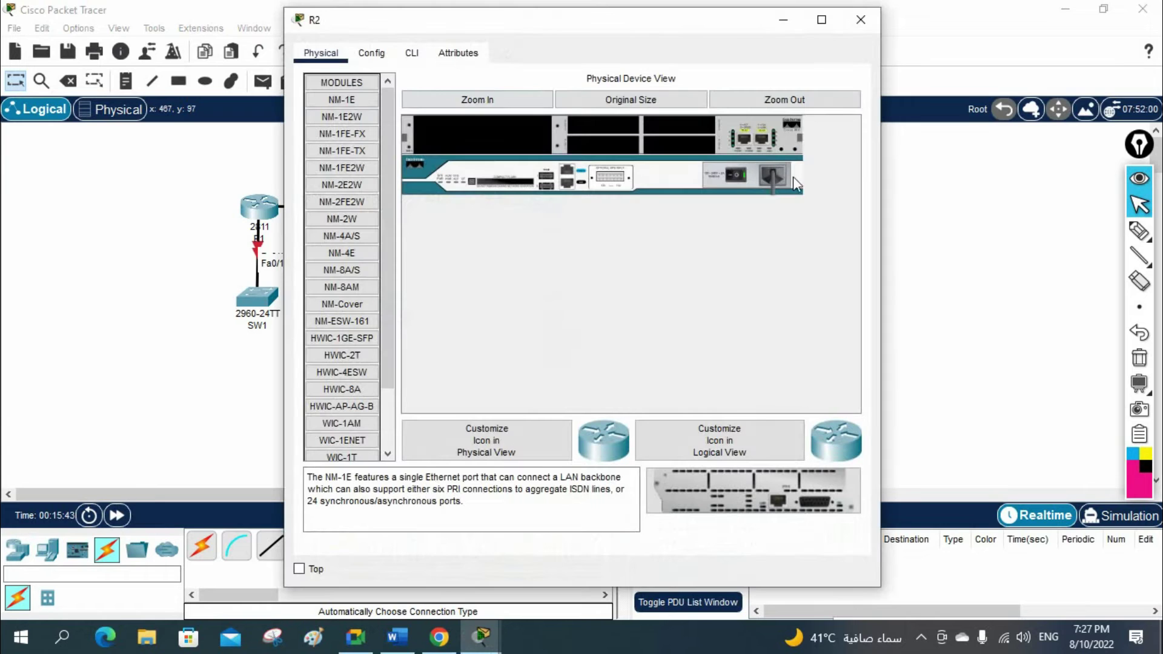
pyautogui.click(822, 19)
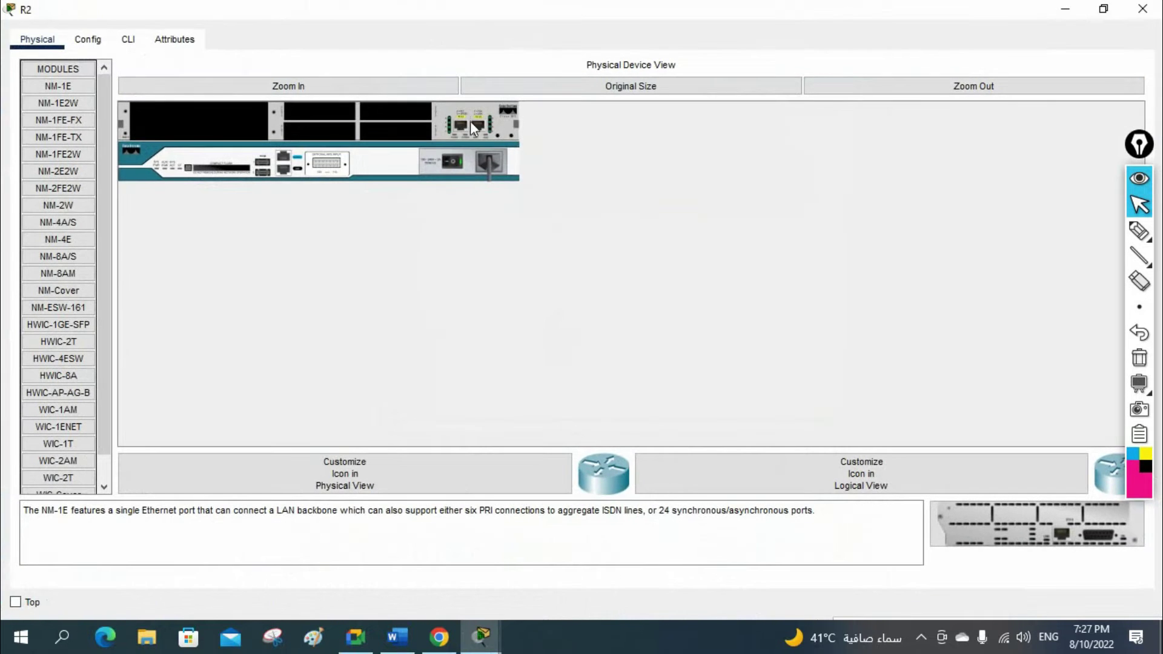
pyautogui.click(315, 91)
pyautogui.click(789, 227)
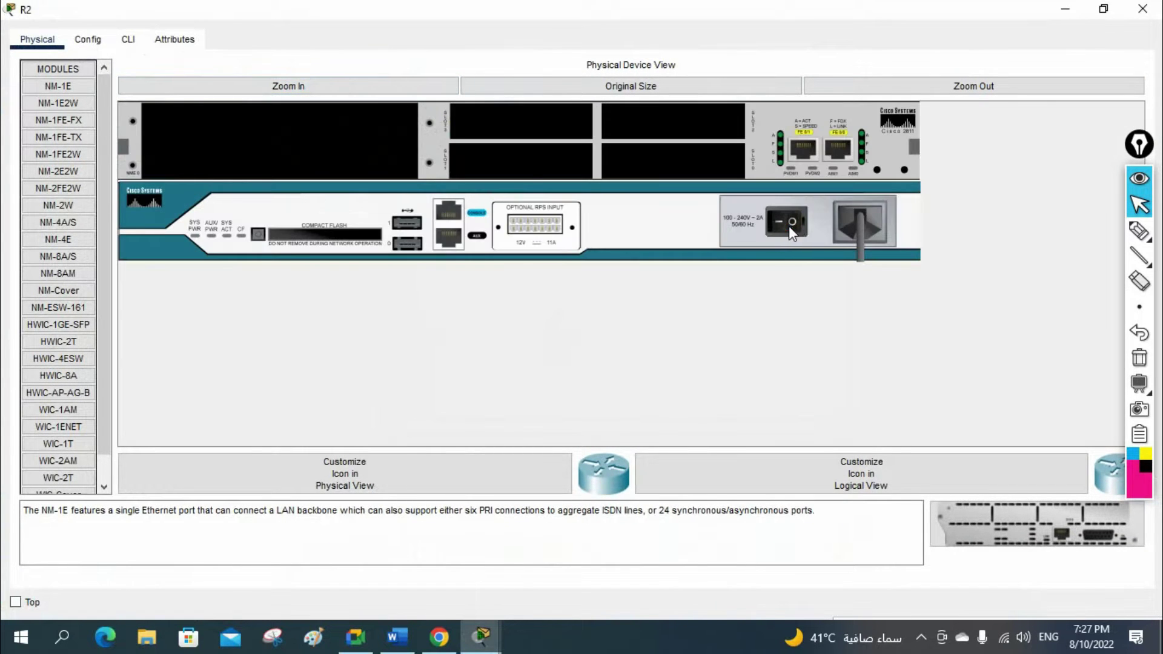
# Try the NM-1FE2W module in R2's large network module slot, and take it out again.
pyautogui.click(60, 171)
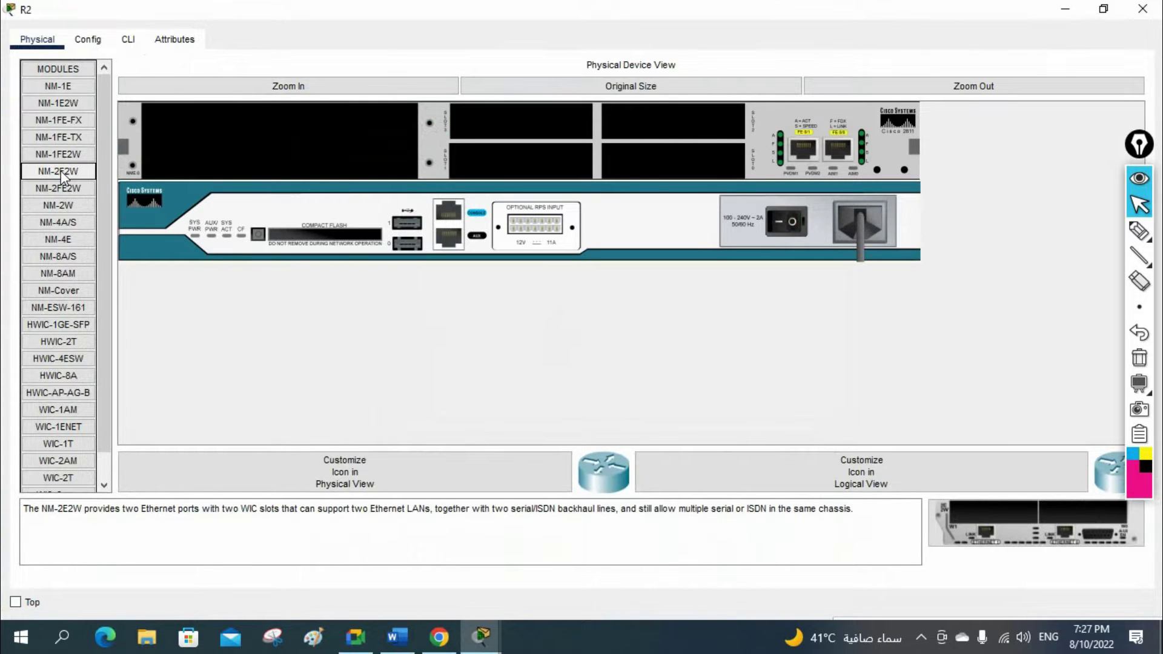
pyautogui.click(67, 156)
pyautogui.moveTo(67, 158); pyautogui.dragTo(264, 143)
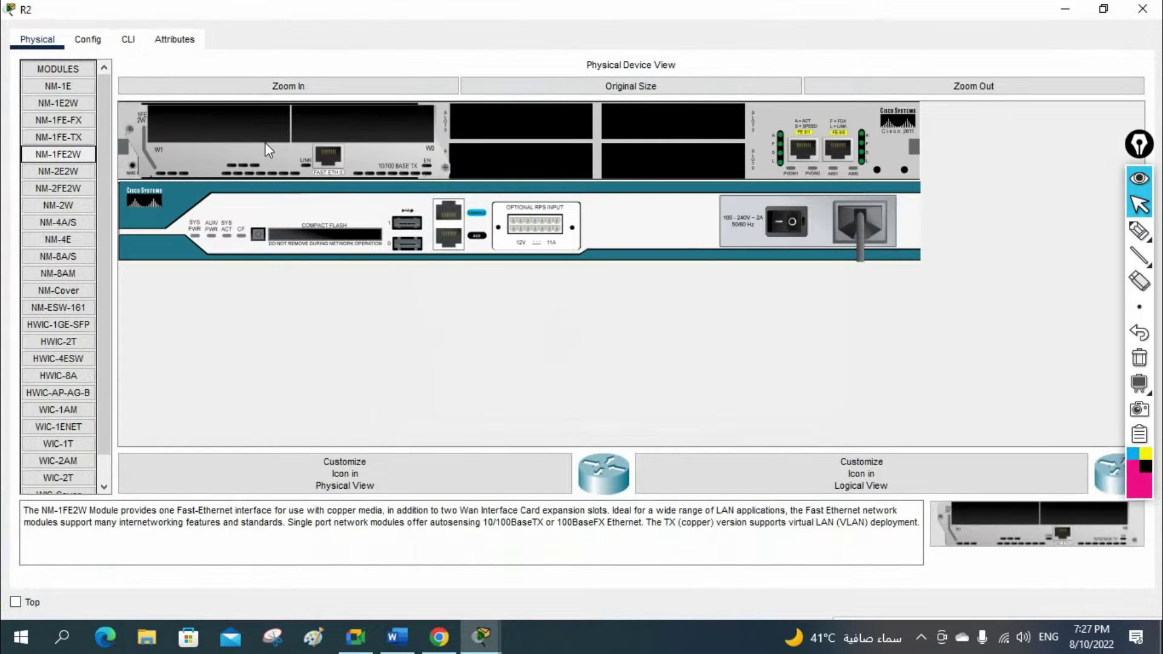
pyautogui.moveTo(418, 151); pyautogui.dragTo(3, 192)
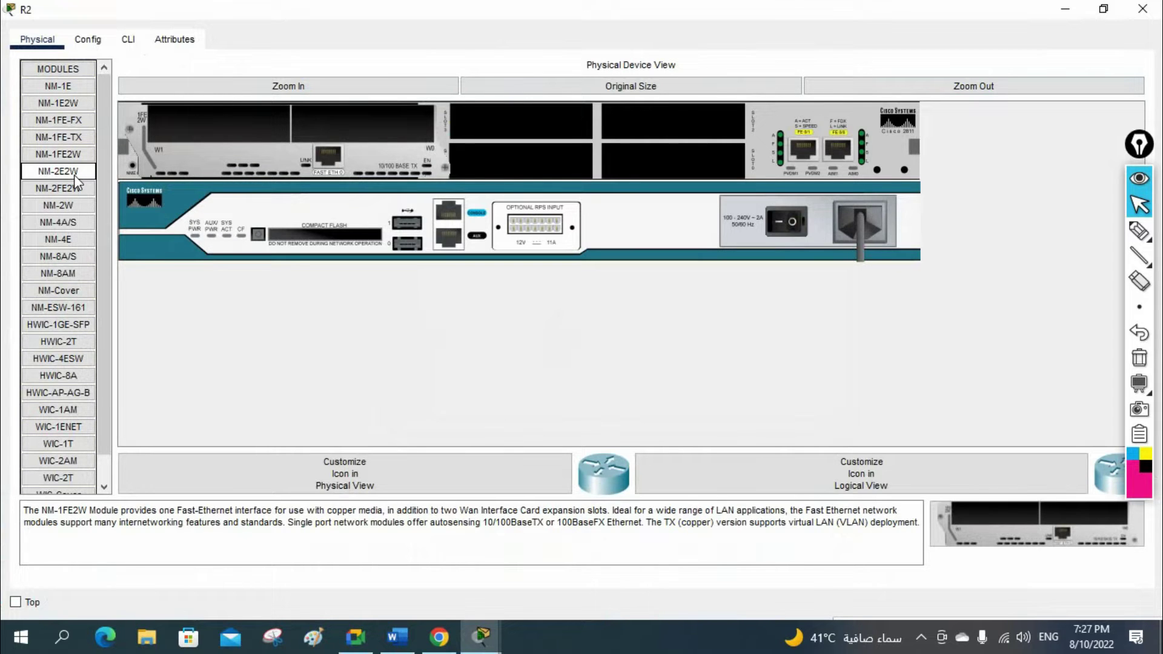
pyautogui.moveTo(70, 189); pyautogui.dragTo(19, 394)
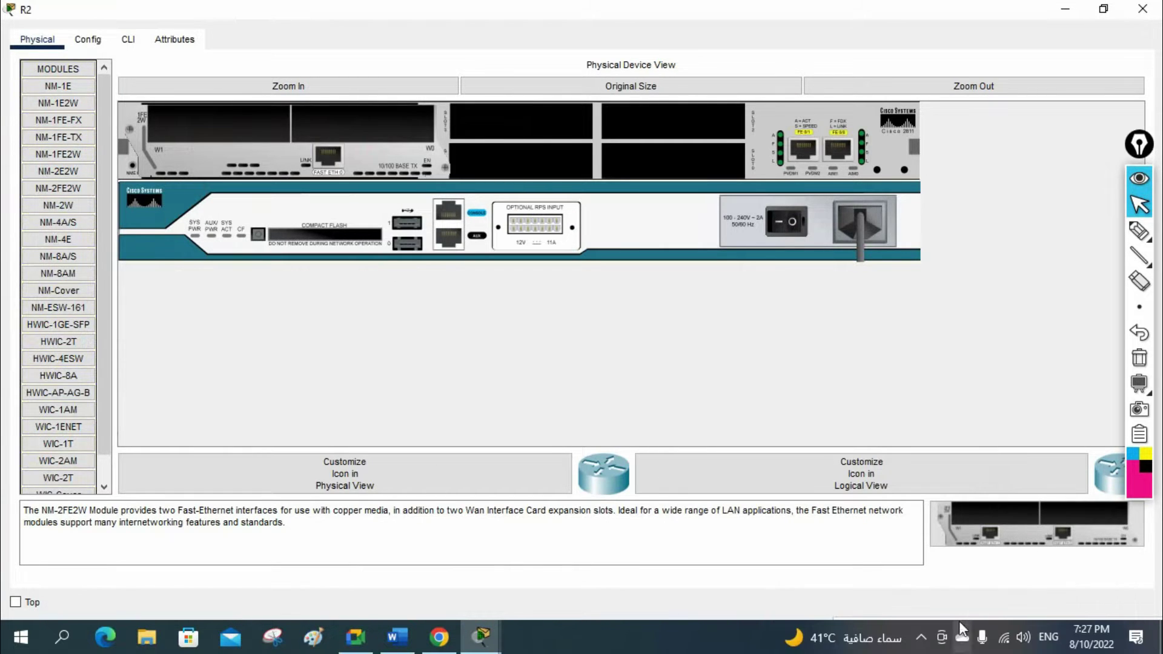
pyautogui.moveTo(388, 155); pyautogui.dragTo(44, 413)
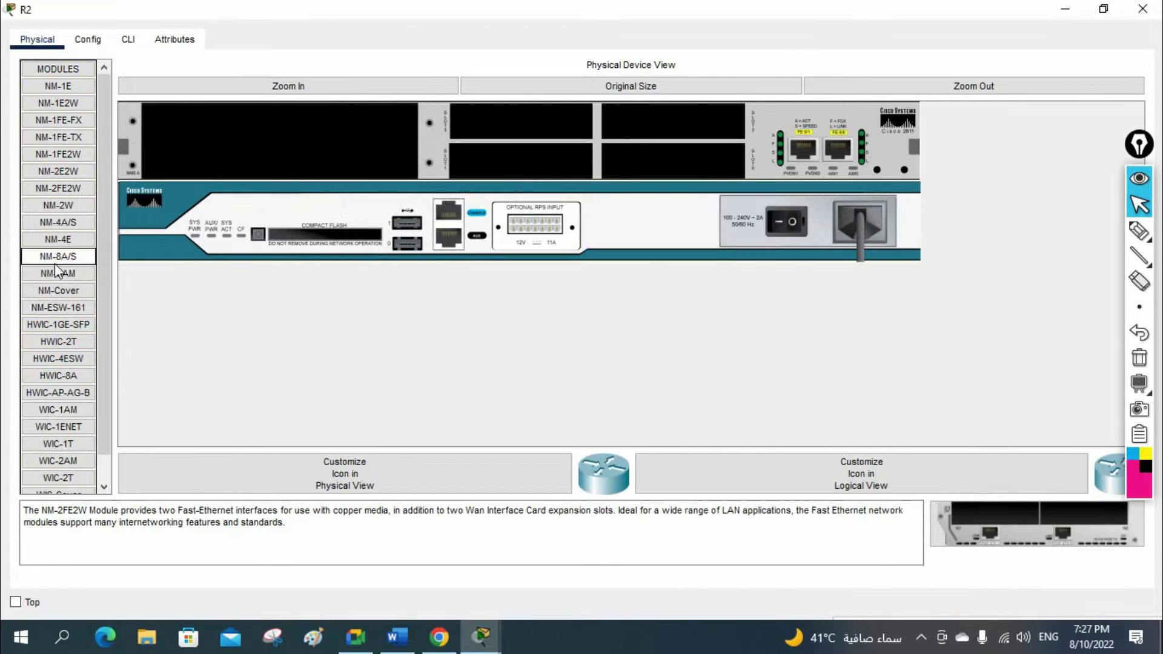
# Insert the NM-2FE2W module into R2's large network module slot and close the device window.
pyautogui.moveTo(72, 189); pyautogui.dragTo(288, 160)
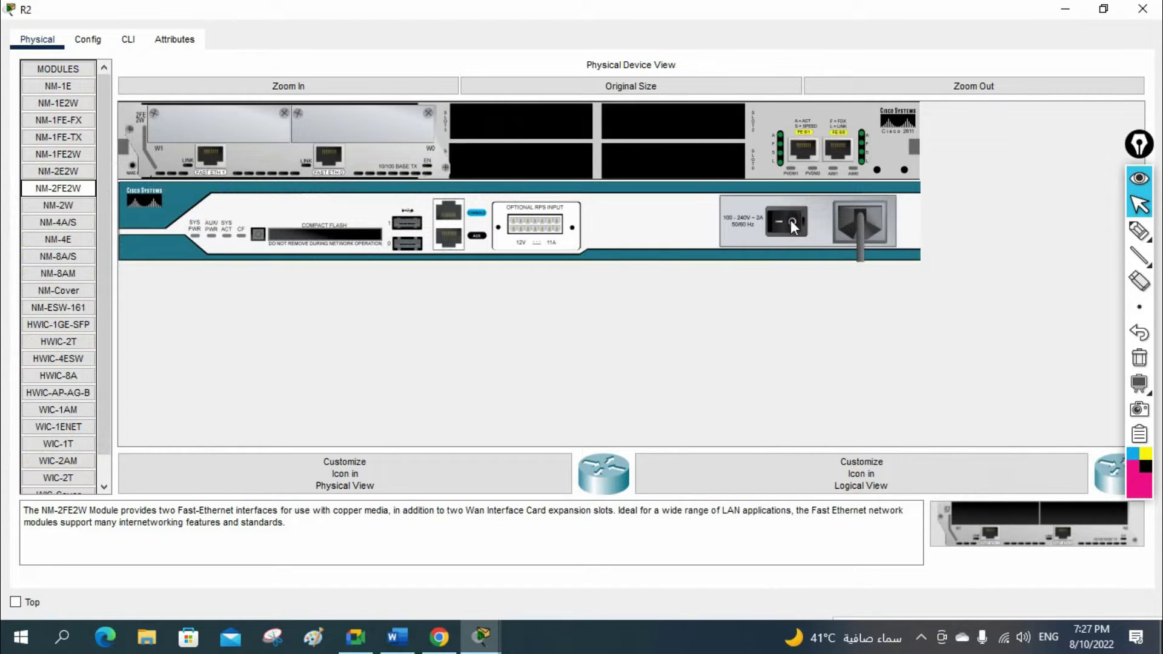
pyautogui.click(1143, 8)
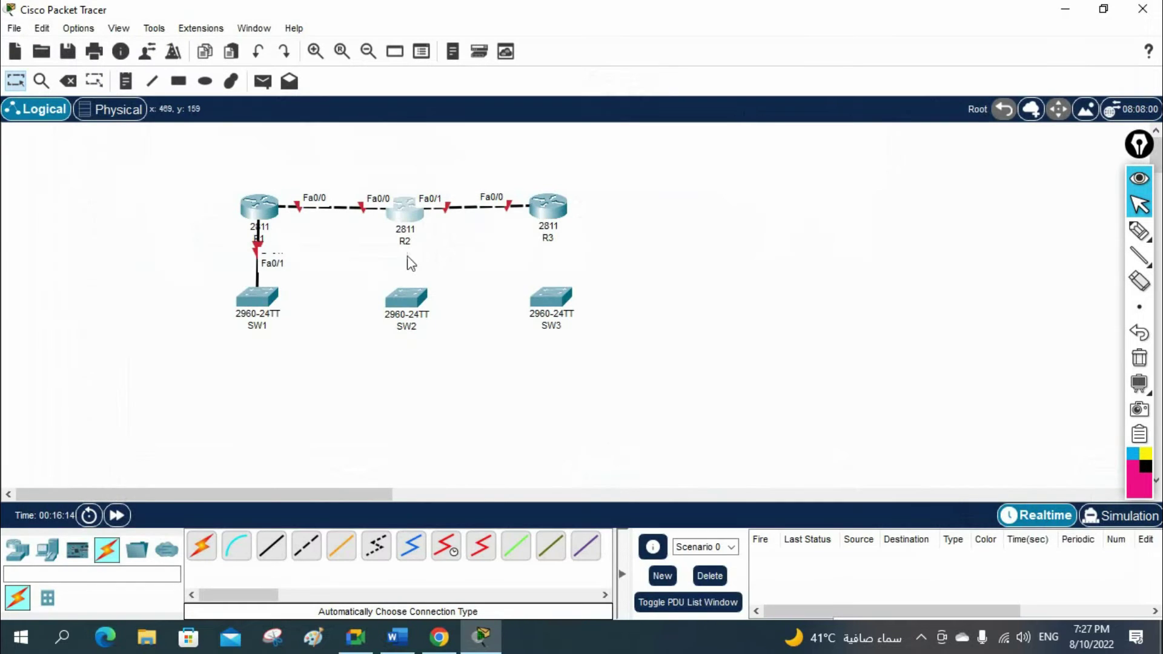
# Cable R2 to SW2 using the automatically chosen connection type.
pyautogui.click(202, 547)
pyautogui.click(407, 212)
pyautogui.click(405, 300)
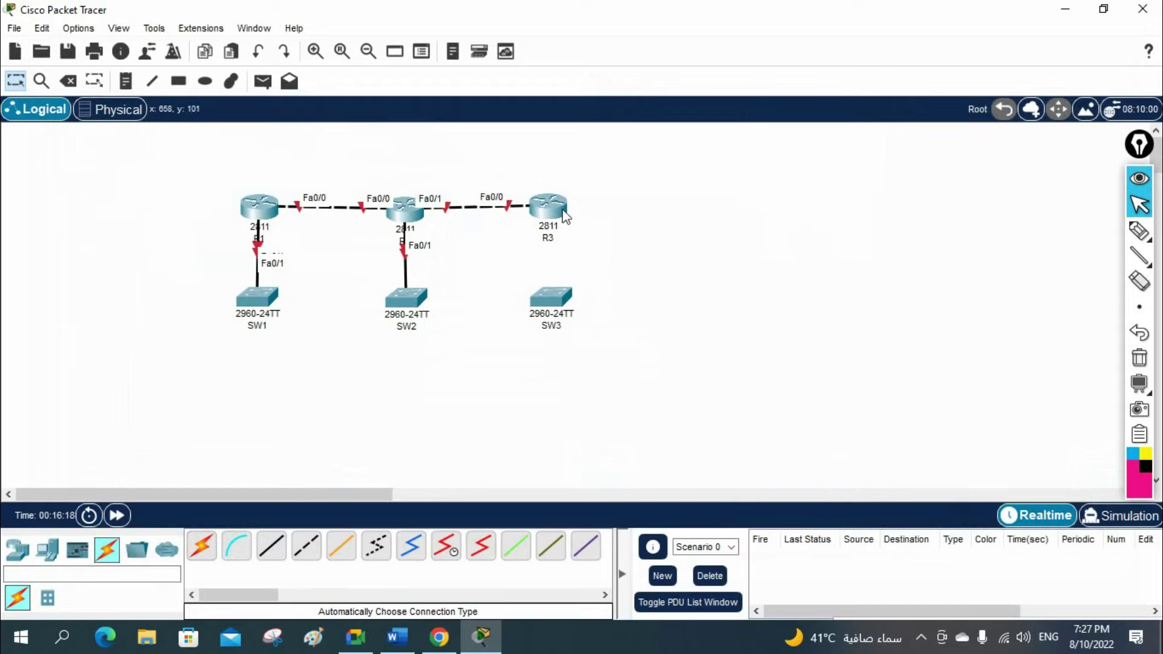
# Install the NM-2E2W module in R3 with the router powered off, and switch its power back on.
pyautogui.click(565, 217)
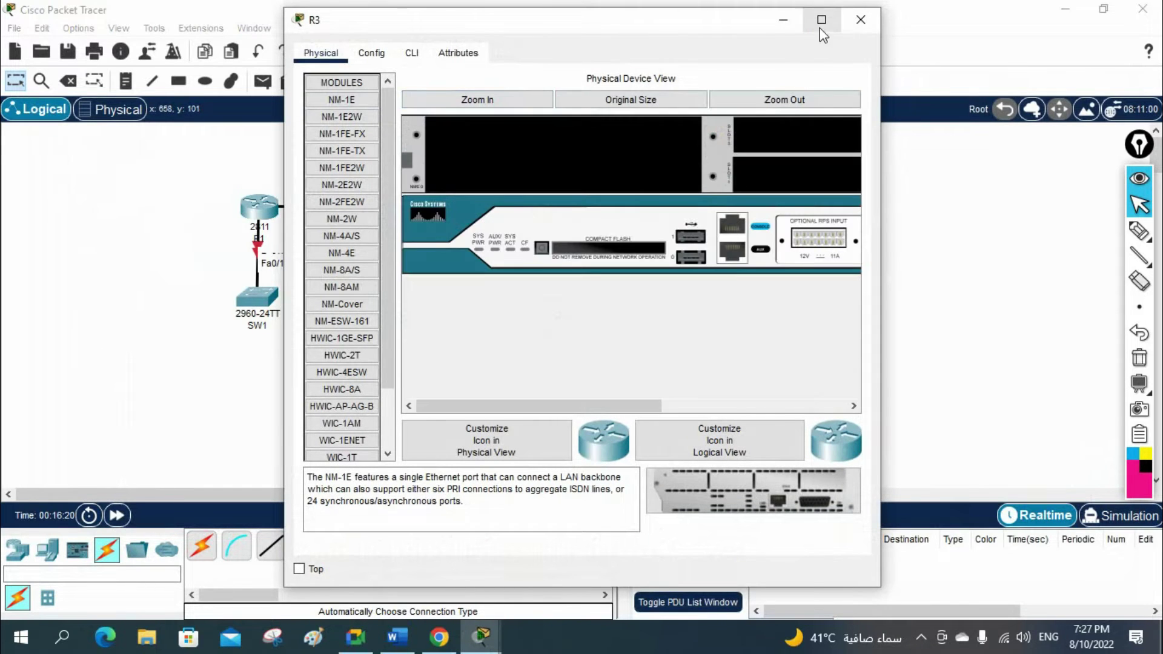
pyautogui.click(822, 20)
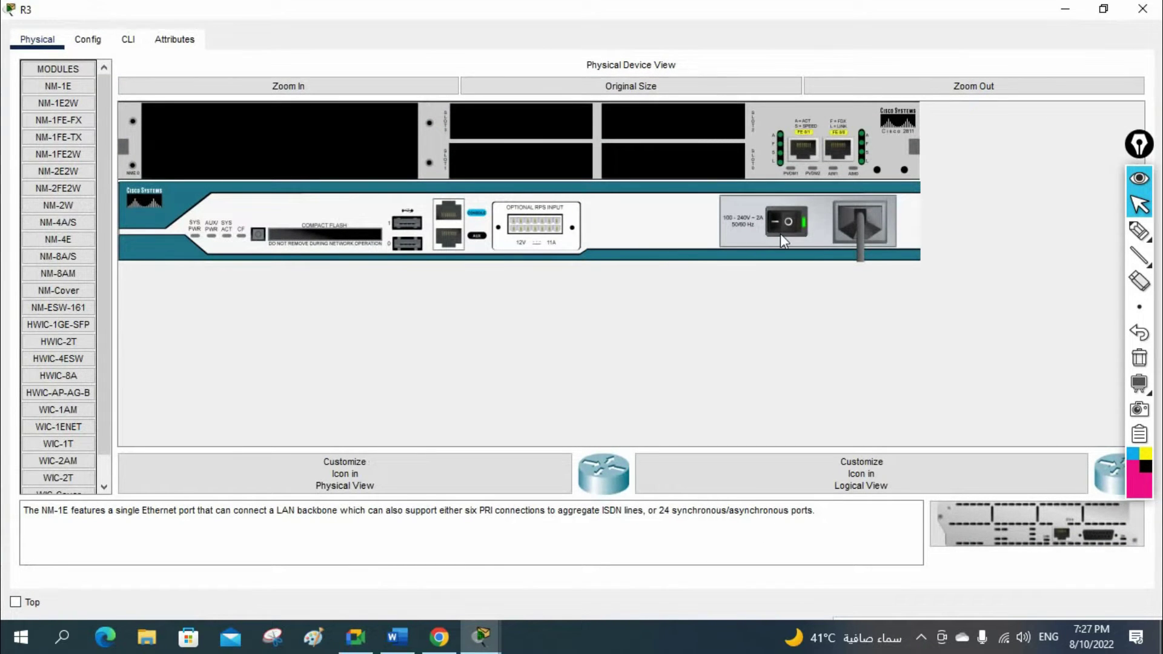
pyautogui.click(80, 206)
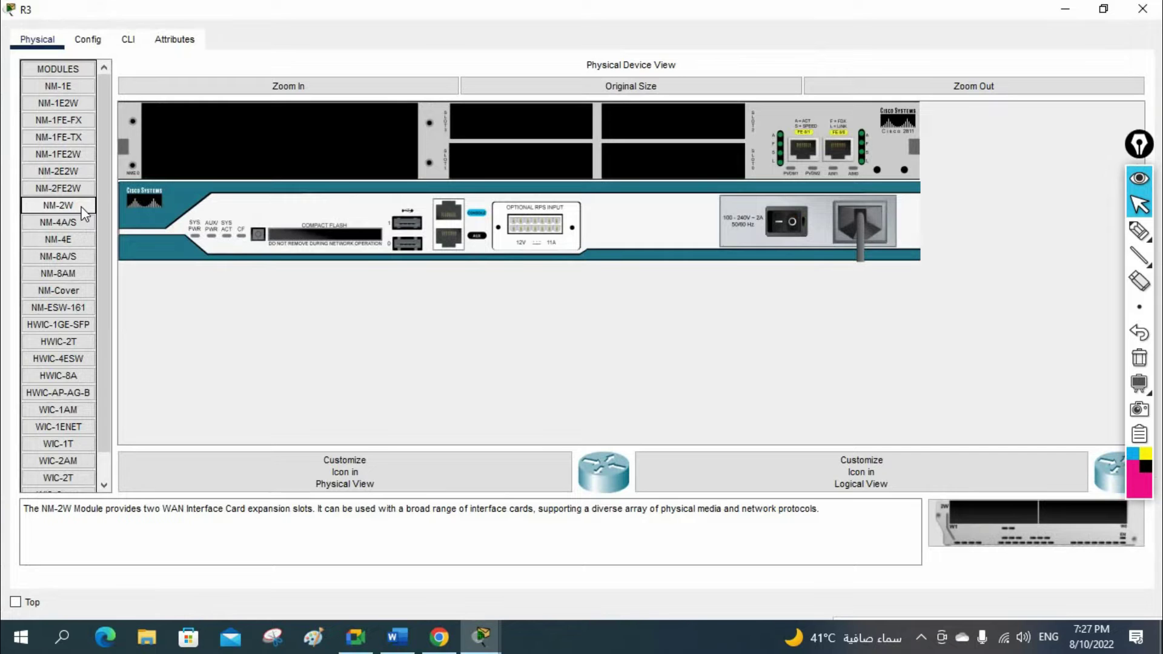
pyautogui.click(94, 178)
pyautogui.moveTo(95, 181); pyautogui.dragTo(323, 159)
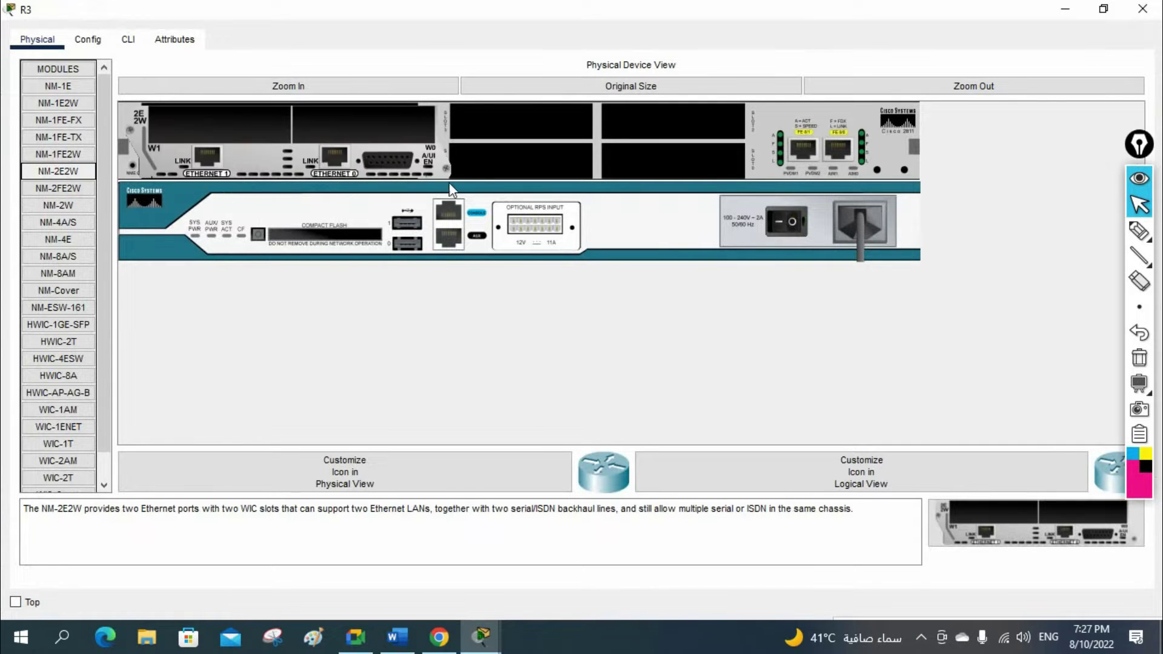
pyautogui.click(782, 224)
pyautogui.click(1143, 8)
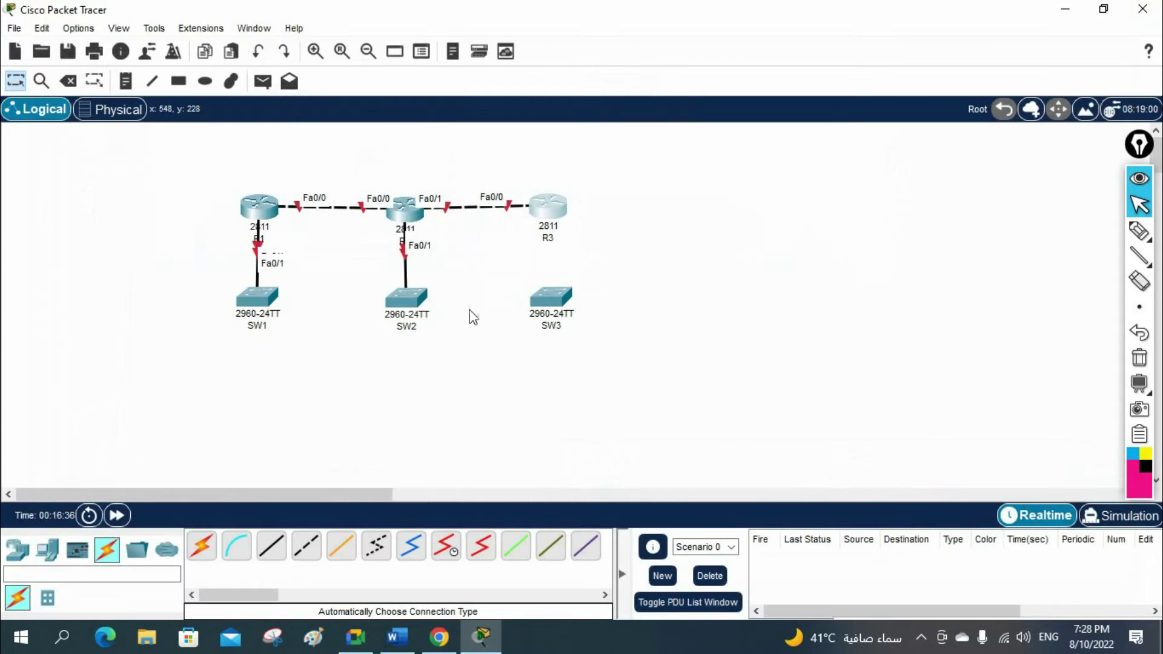
# Cable R3 to SW3 with the automatically chosen connection type, and reattach the R3 end to port Ethernet1/0.
pyautogui.click(202, 546)
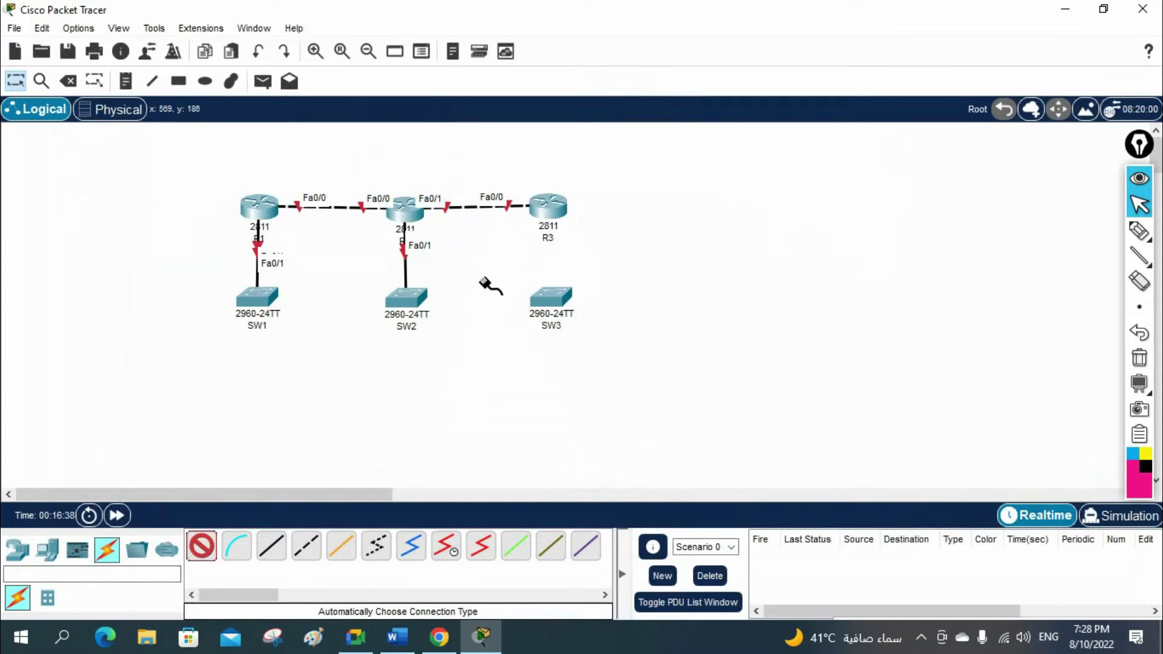
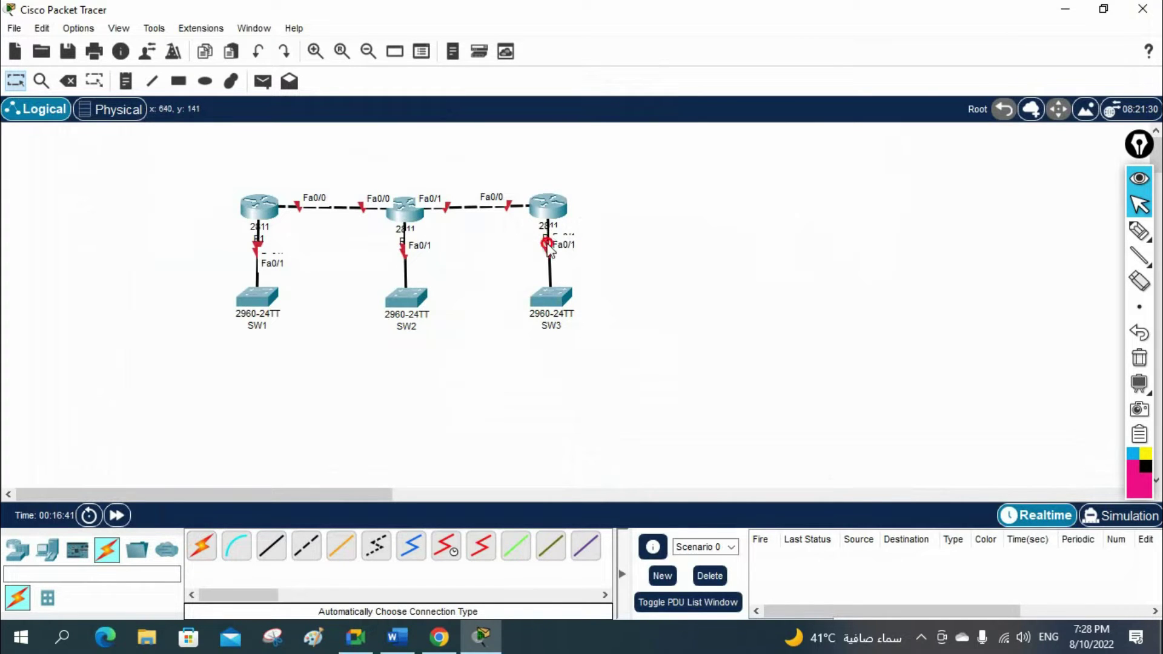
pyautogui.click(548, 207)
pyautogui.click(548, 208)
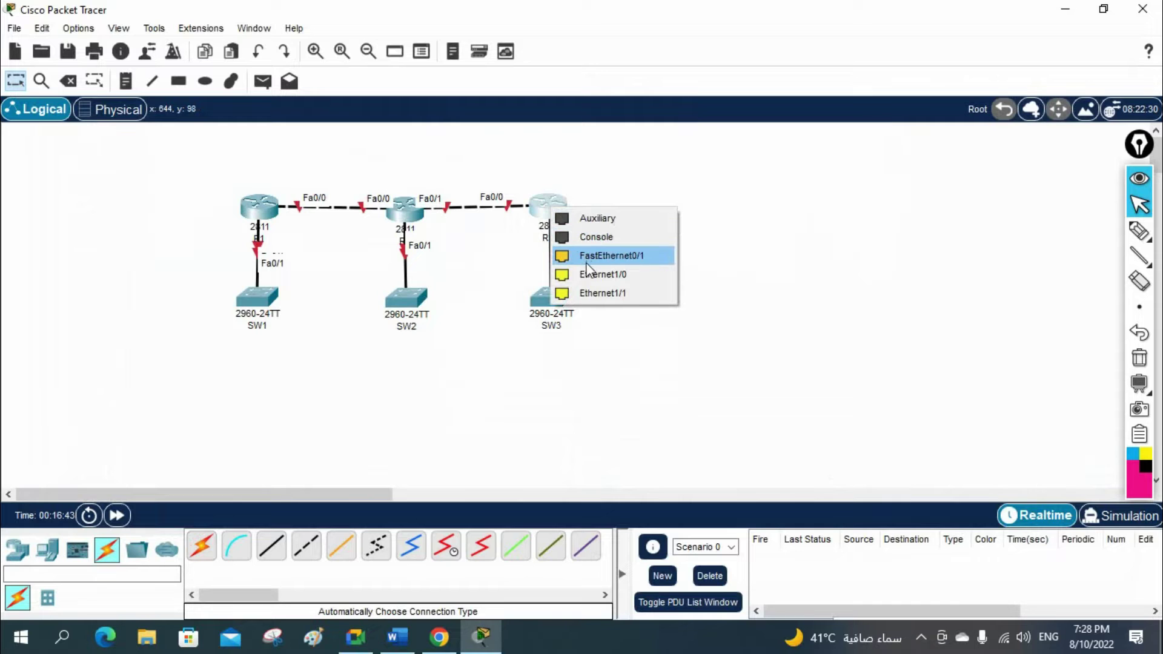
pyautogui.click(624, 276)
# Move switches SW3, SW2 and SW1 further down, away from their routers.
pyautogui.click(559, 315)
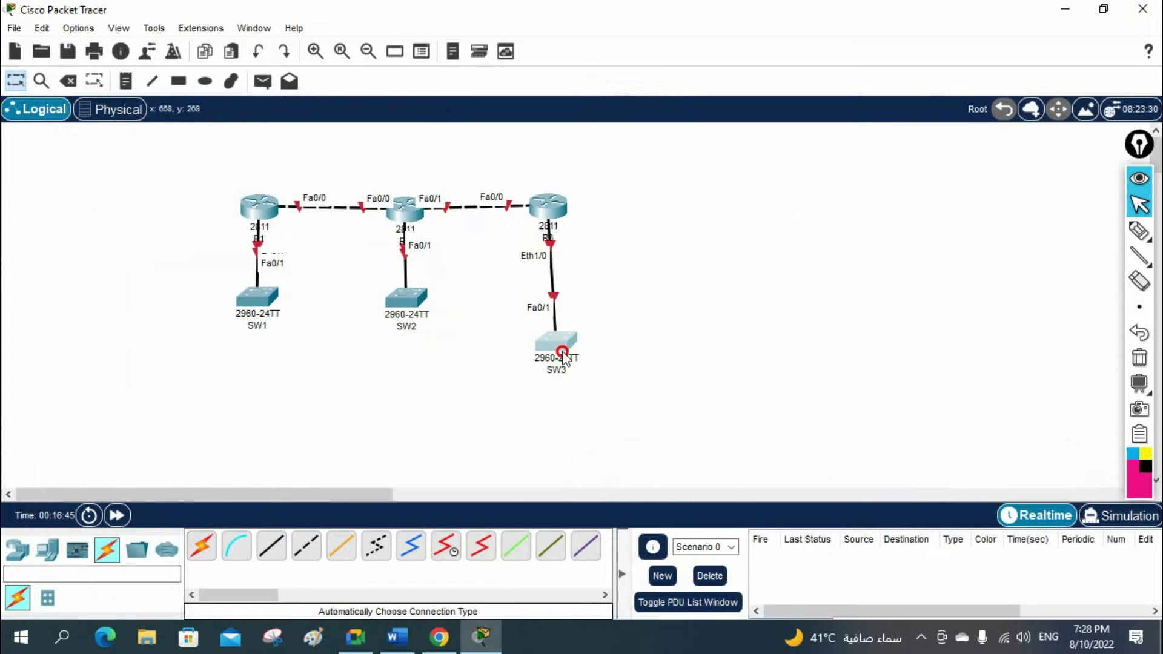
pyautogui.moveTo(418, 309); pyautogui.dragTo(421, 361)
pyautogui.moveTo(256, 311); pyautogui.dragTo(260, 363)
pyautogui.moveTo(533, 367); pyautogui.dragTo(534, 371)
# Place three PCs, one below each switch, with PC1 aligned under SW2.
pyautogui.click(59, 550)
pyautogui.moveTo(202, 545); pyautogui.dragTo(416, 432)
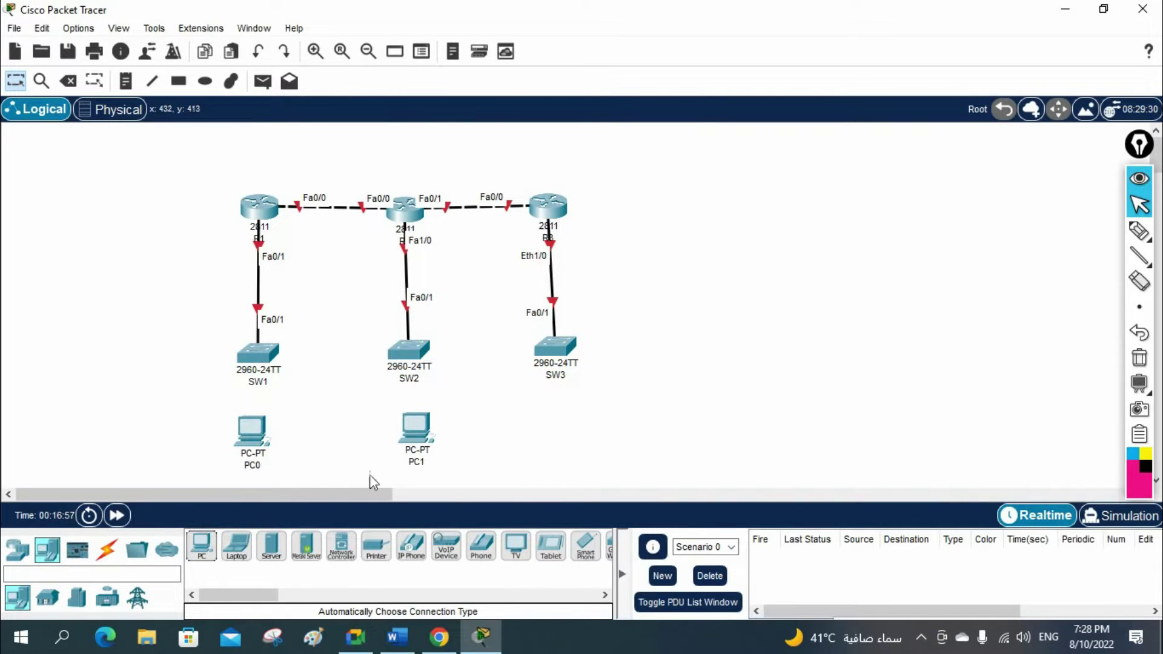
pyautogui.moveTo(202, 545); pyautogui.dragTo(569, 447)
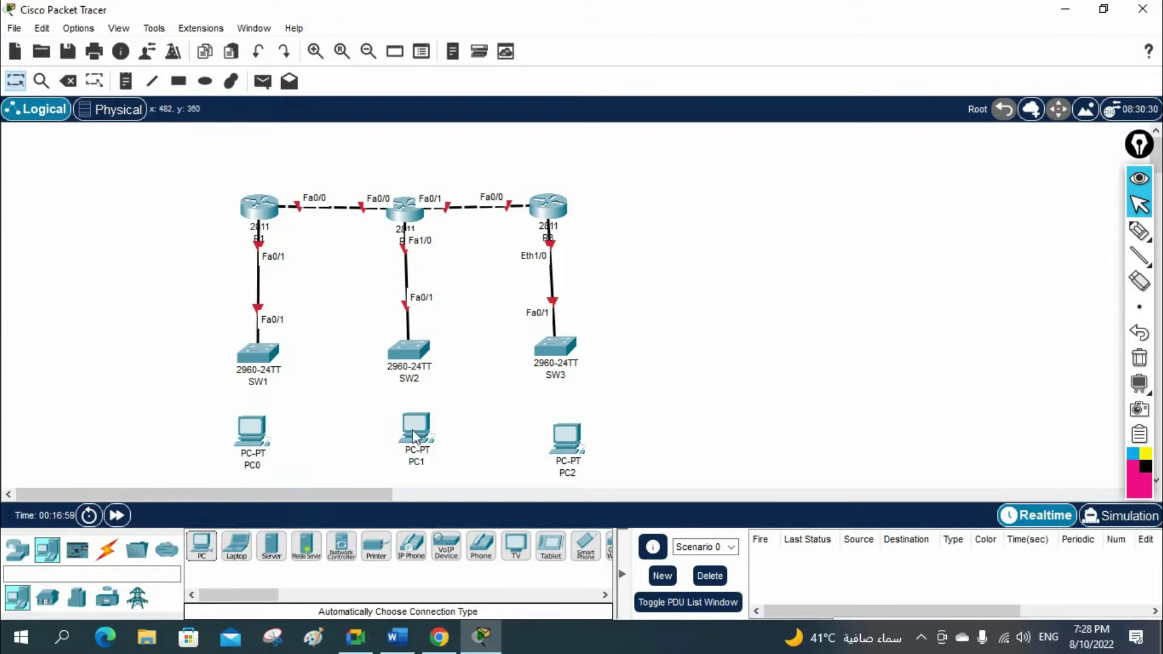
pyautogui.moveTo(416, 434); pyautogui.dragTo(408, 442)
# Cable PC0 to SW1, PC1 to SW2 and PC2 to SW3 using the automatically chosen connection type.
pyautogui.click(107, 549)
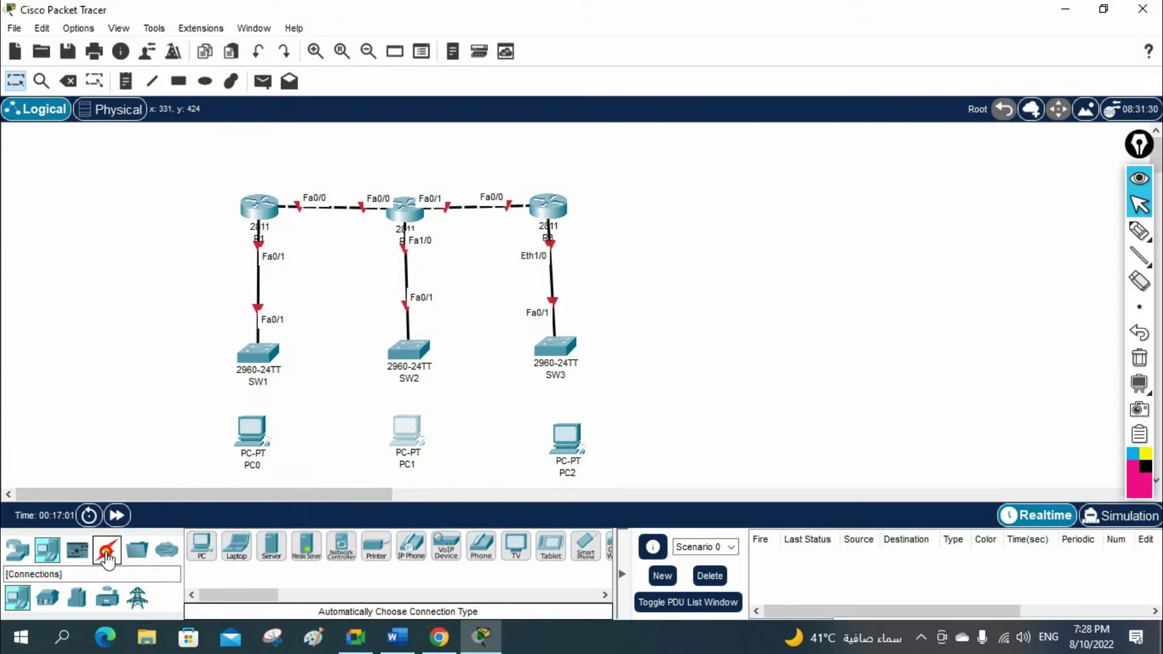
pyautogui.click(202, 546)
pyautogui.click(254, 441)
pyautogui.click(262, 360)
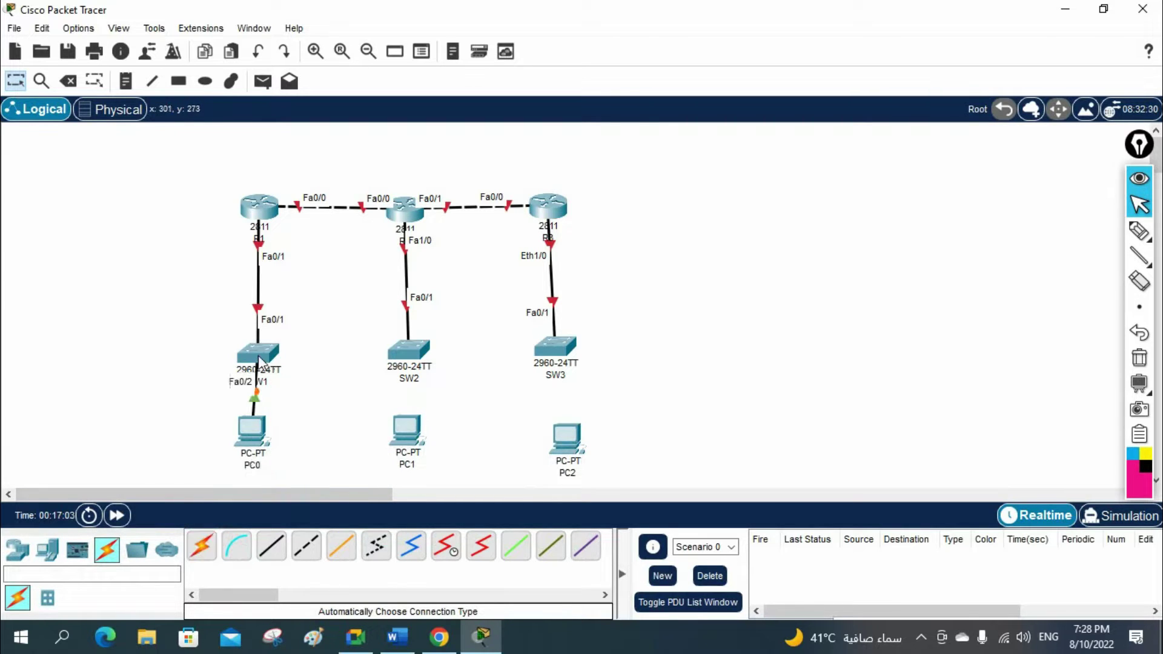
pyautogui.click(206, 545)
pyautogui.click(403, 437)
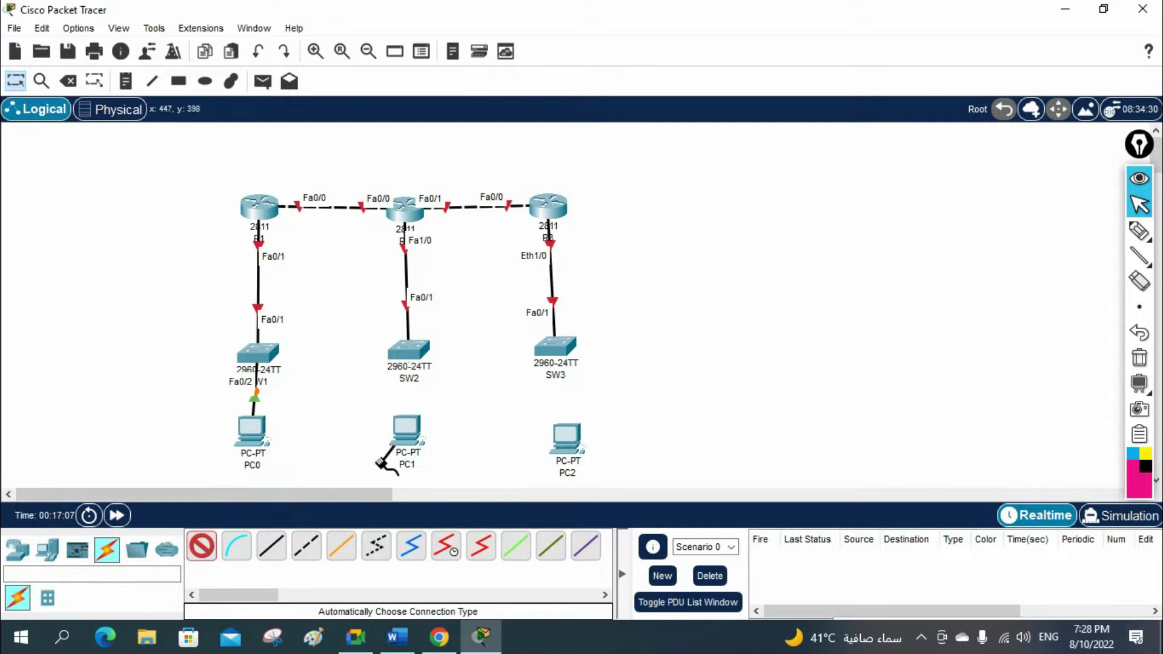
pyautogui.click(410, 350)
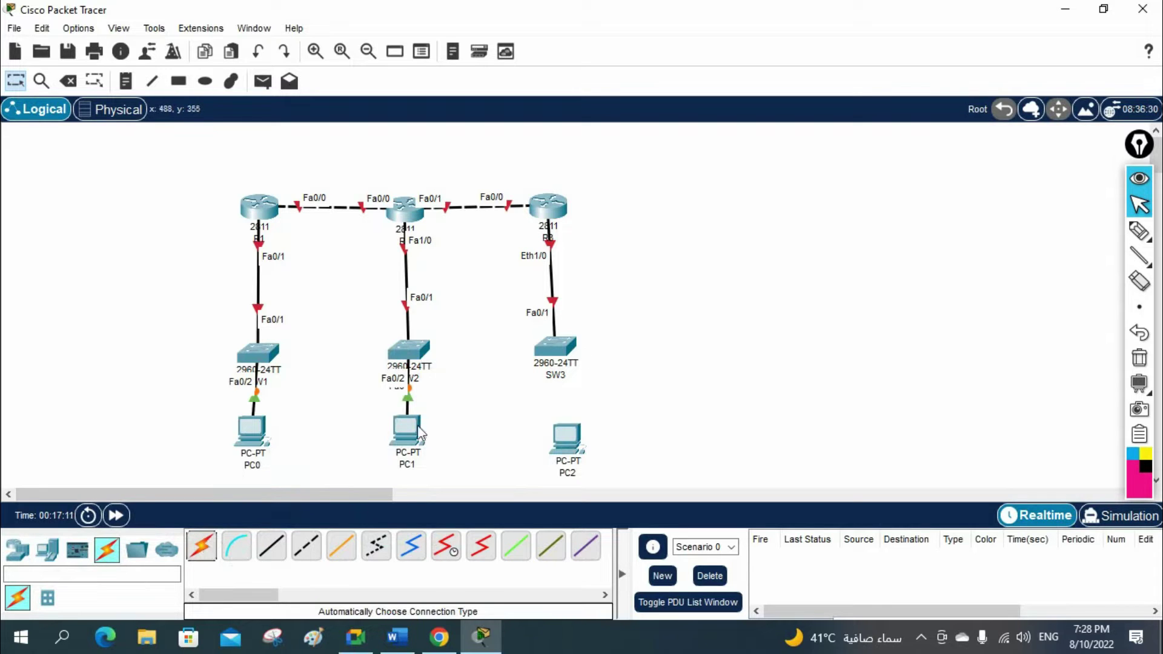
pyautogui.click(206, 546)
pyautogui.click(553, 347)
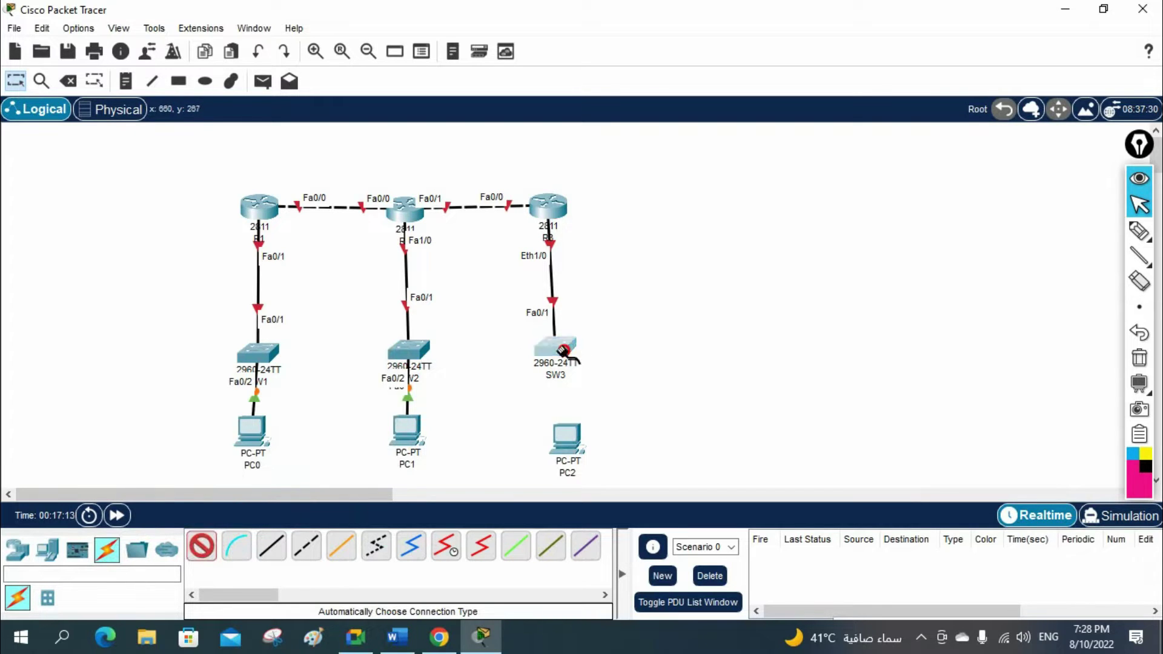
pyautogui.click(560, 441)
# Move the three PCs further below their switches, and shift the whole topology up and to the left.
pyautogui.moveTo(567, 437); pyautogui.dragTo(561, 456)
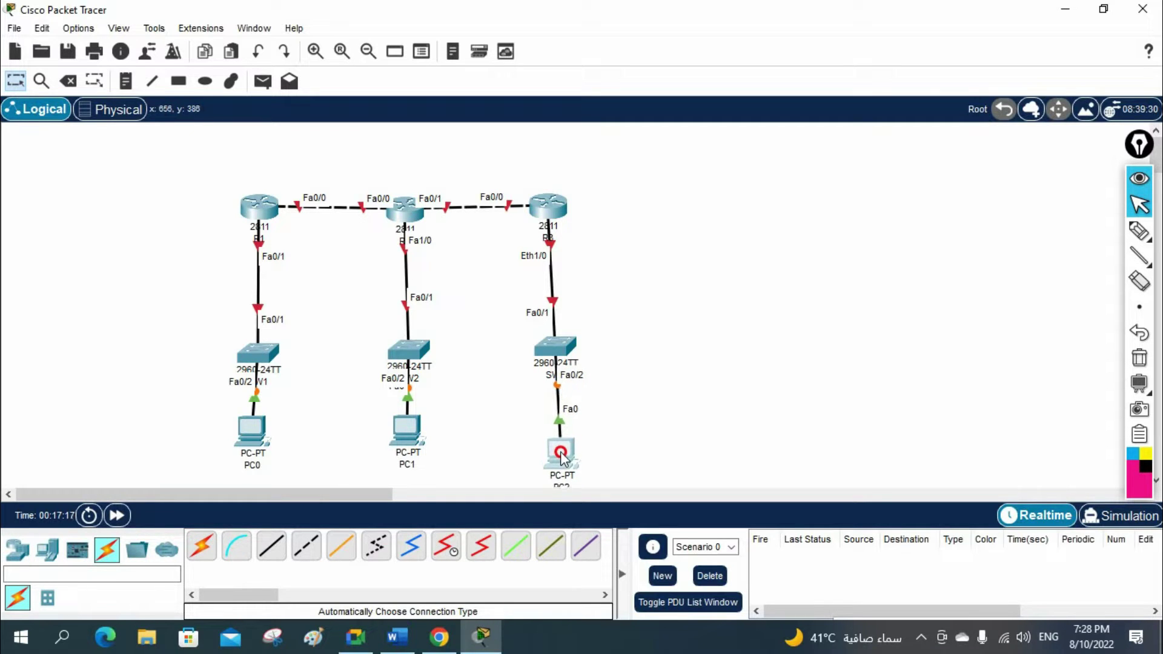
pyautogui.moveTo(408, 439); pyautogui.dragTo(412, 465)
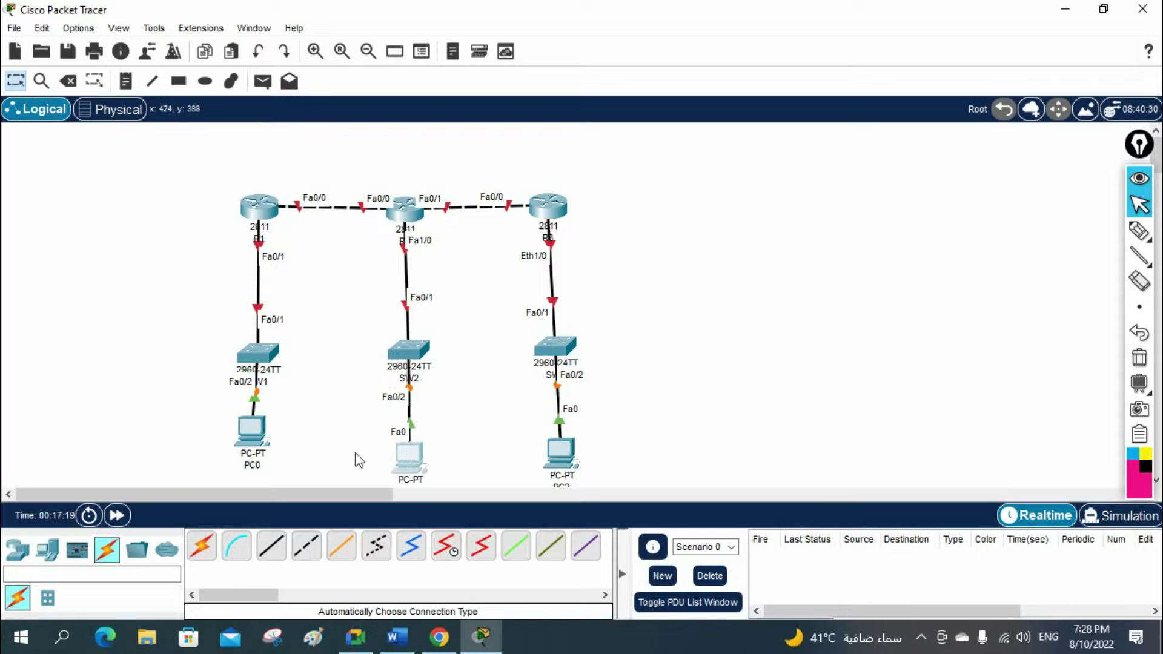
pyautogui.moveTo(252, 433); pyautogui.dragTo(261, 450)
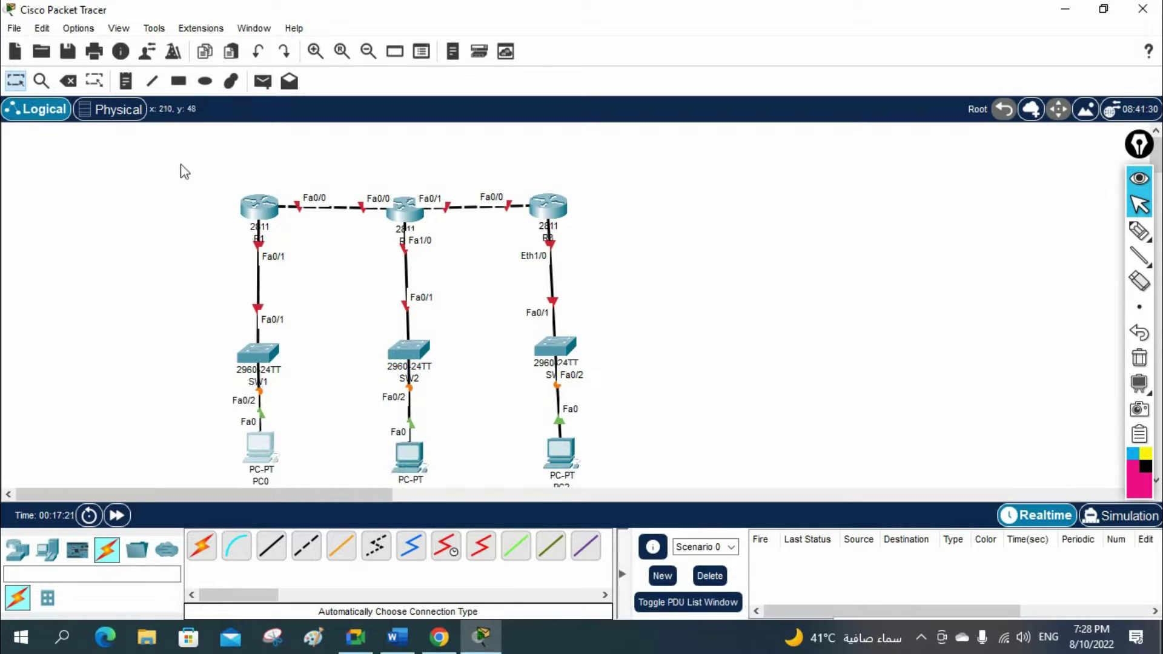
pyautogui.moveTo(193, 167); pyautogui.dragTo(731, 500)
pyautogui.moveTo(404, 212); pyautogui.dragTo(353, 162)
pyautogui.click(721, 262)
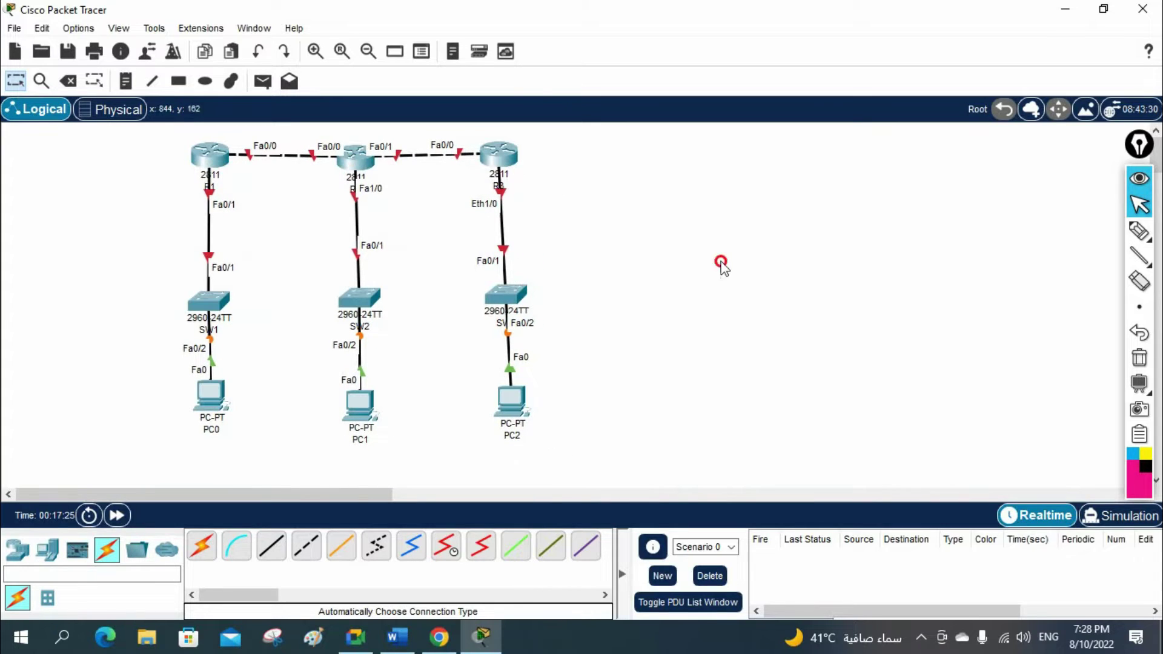
# Add the note "192.168.1.1" to the left of the link between R1 and SW1.
pyautogui.press('n')
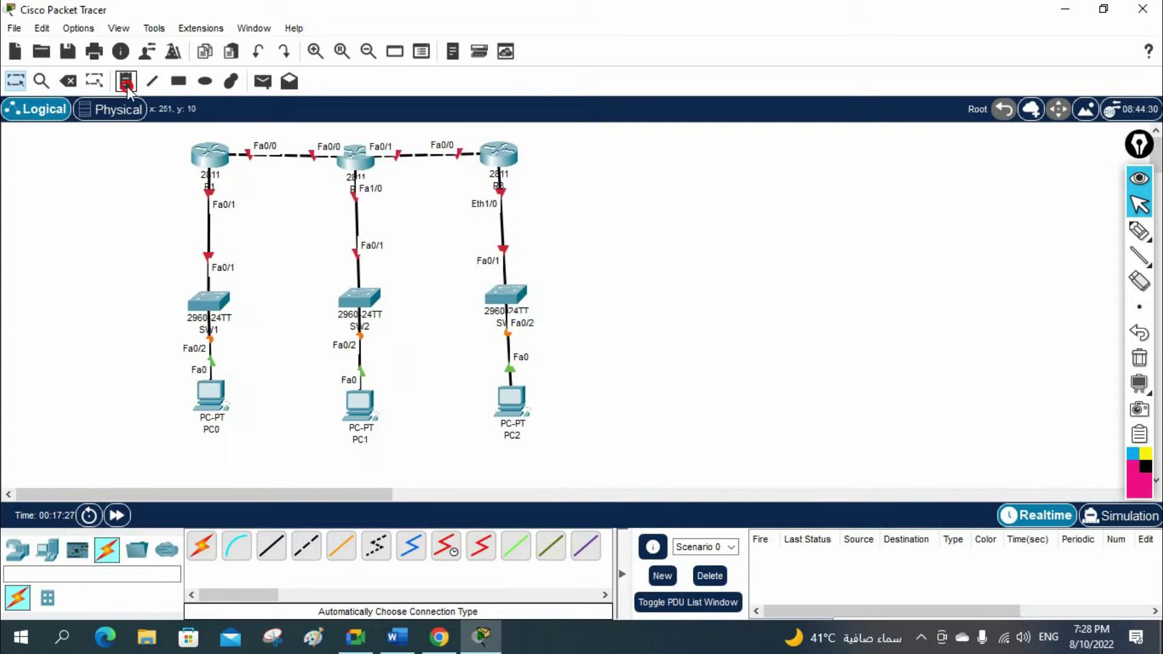
pyautogui.click(259, 172)
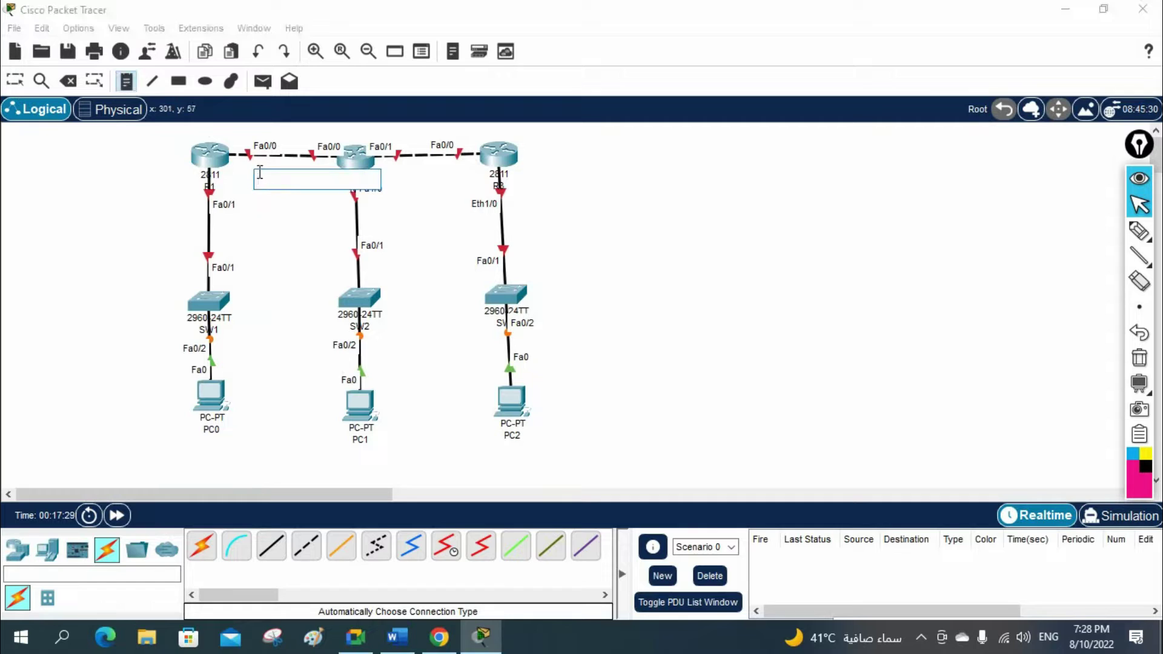
pyautogui.click(76, 194)
pyautogui.write('192.168.1.1')
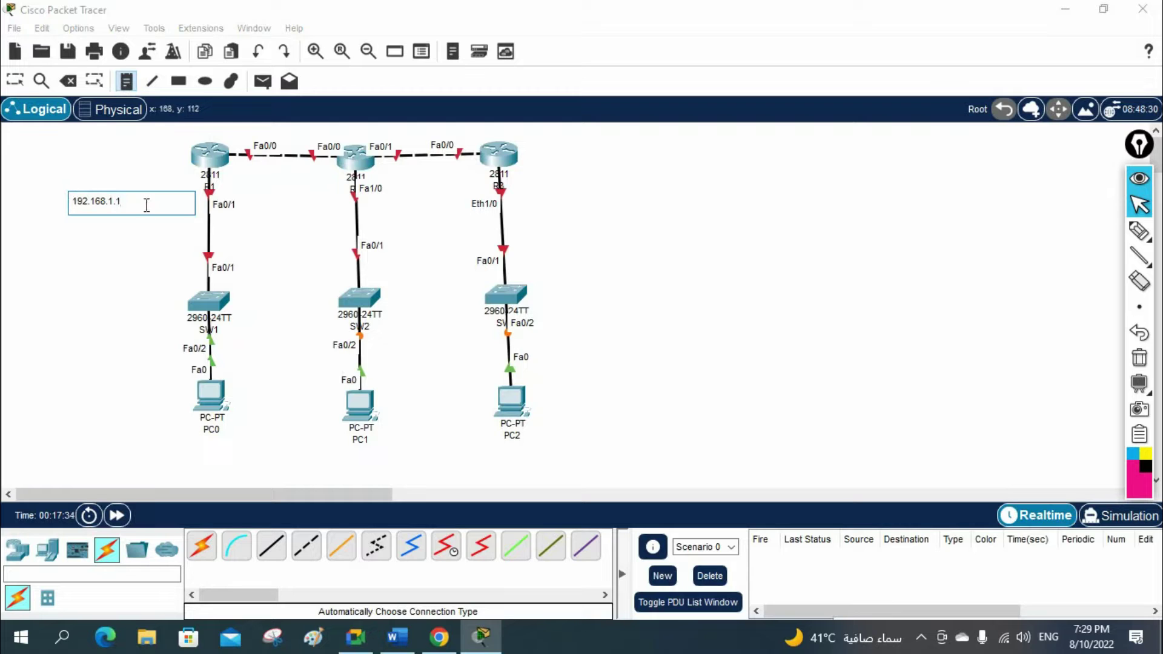
# Add the note "192.168.12.0" and position it under the link between R1 and R2.
pyautogui.click(265, 167)
pyautogui.write('192.168.12.0')
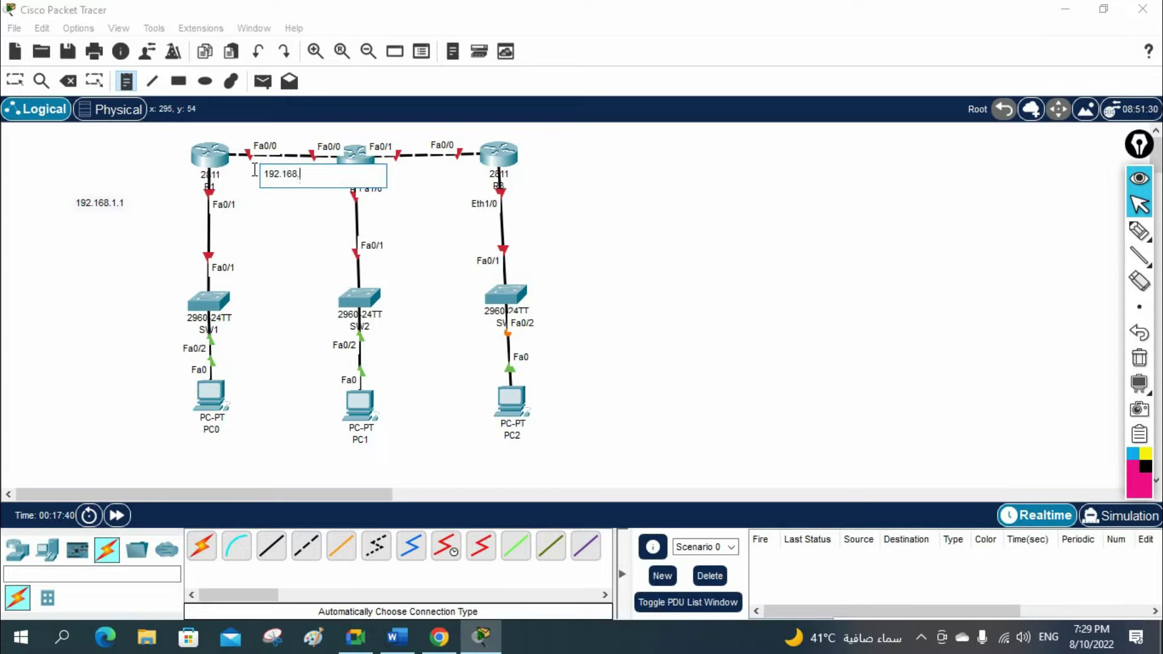
pyautogui.click(47, 161)
pyautogui.press('Escape')
pyautogui.moveTo(294, 175)
pyautogui.mouseDown()
pyautogui.moveTo(303, 172)
pyautogui.moveTo(281, 169)
pyautogui.mouseUp()
# Add the note "192.168.2.1" beside the link between R2 and SW2.
pyautogui.click(126, 81)
pyautogui.click(367, 203)
pyautogui.write('192.168.2.1')
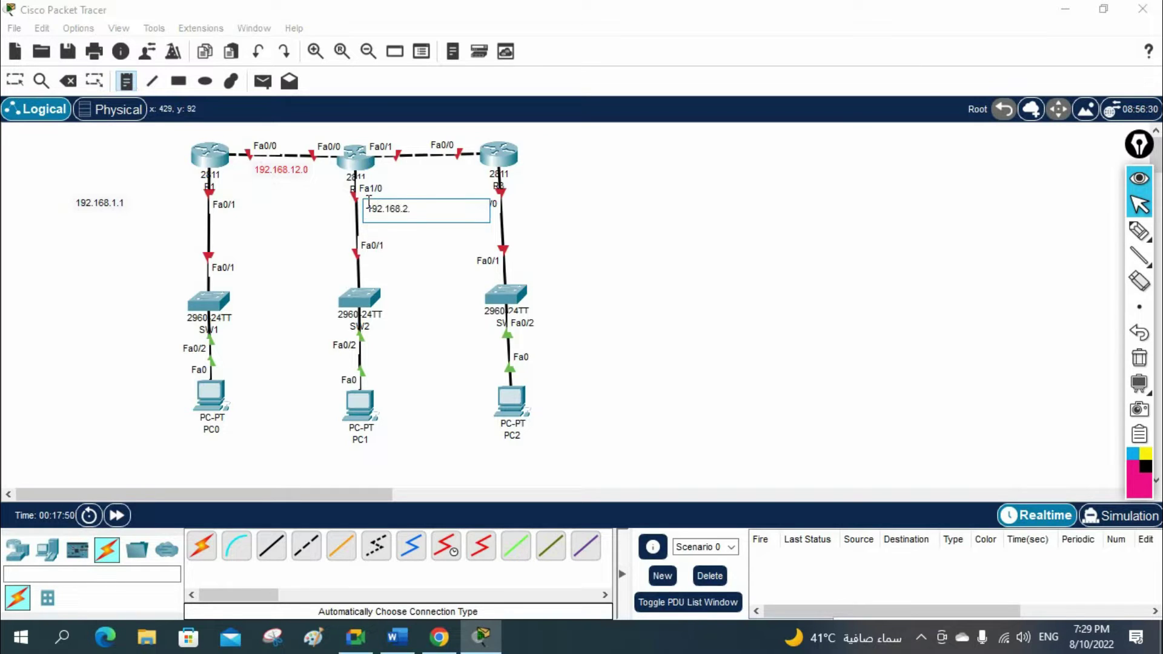
# Add the note "192.168.23.0" and centre it under the link between R2 and R3.
pyautogui.click(411, 162)
pyautogui.write('192.168.23.0')
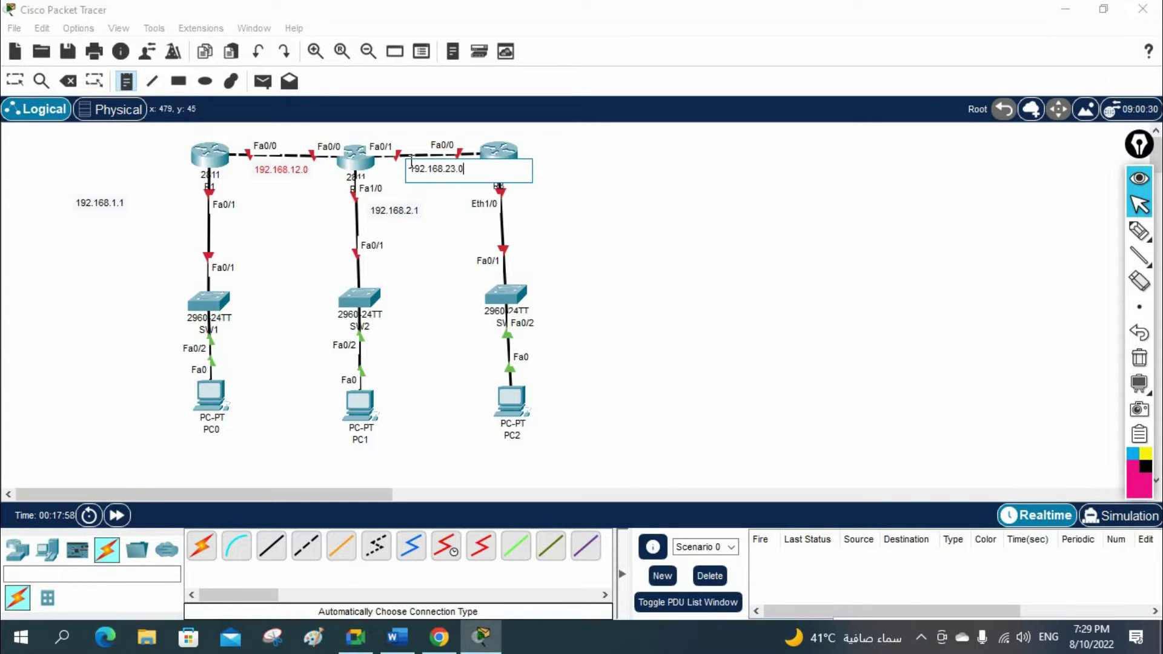
pyautogui.click(670, 300)
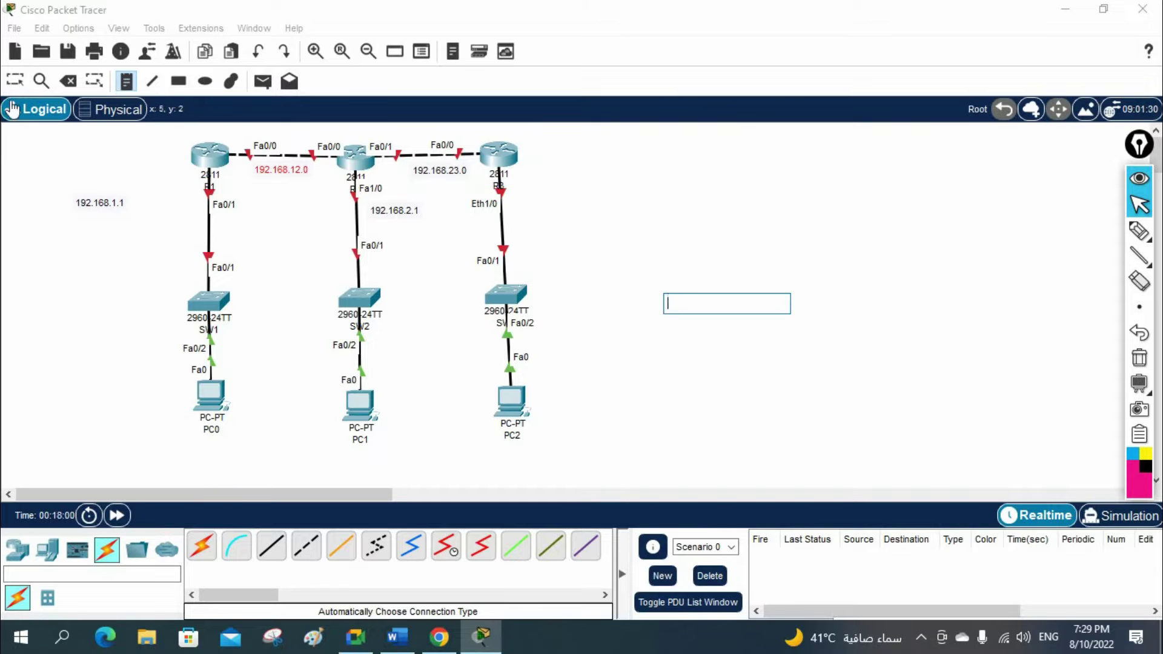
pyautogui.click(15, 81)
pyautogui.moveTo(441, 180); pyautogui.dragTo(426, 178)
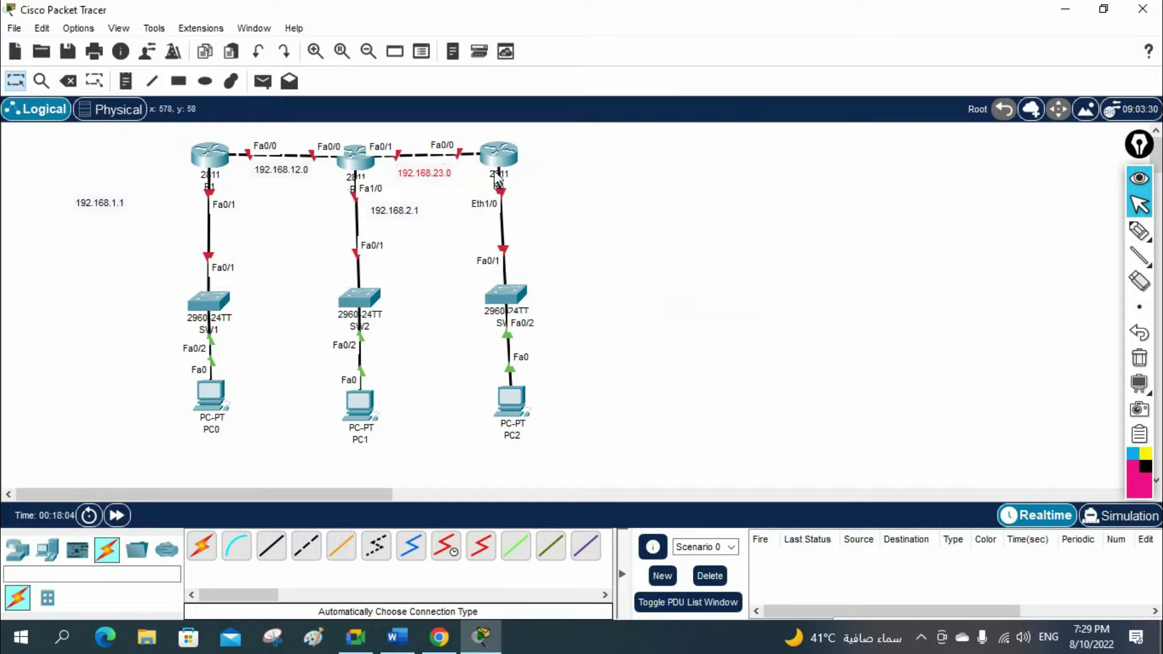
# Add the note "192.168.3.1" beside the link between R3 and SW3.
pyautogui.click(125, 82)
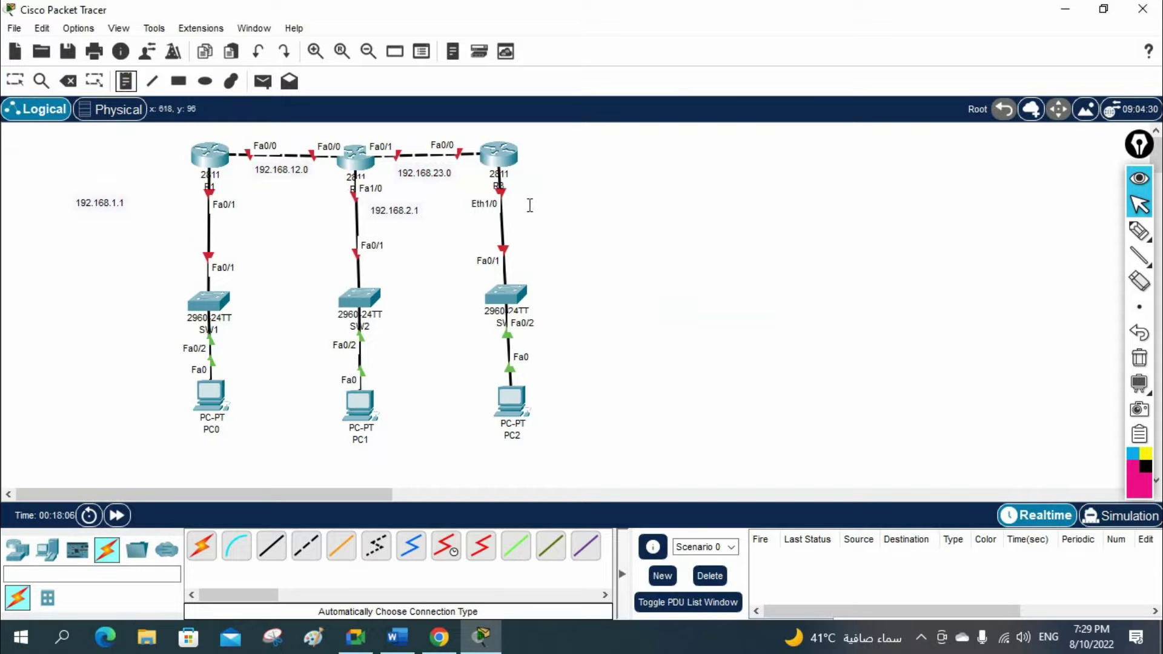
pyautogui.click(519, 200)
pyautogui.write('19')
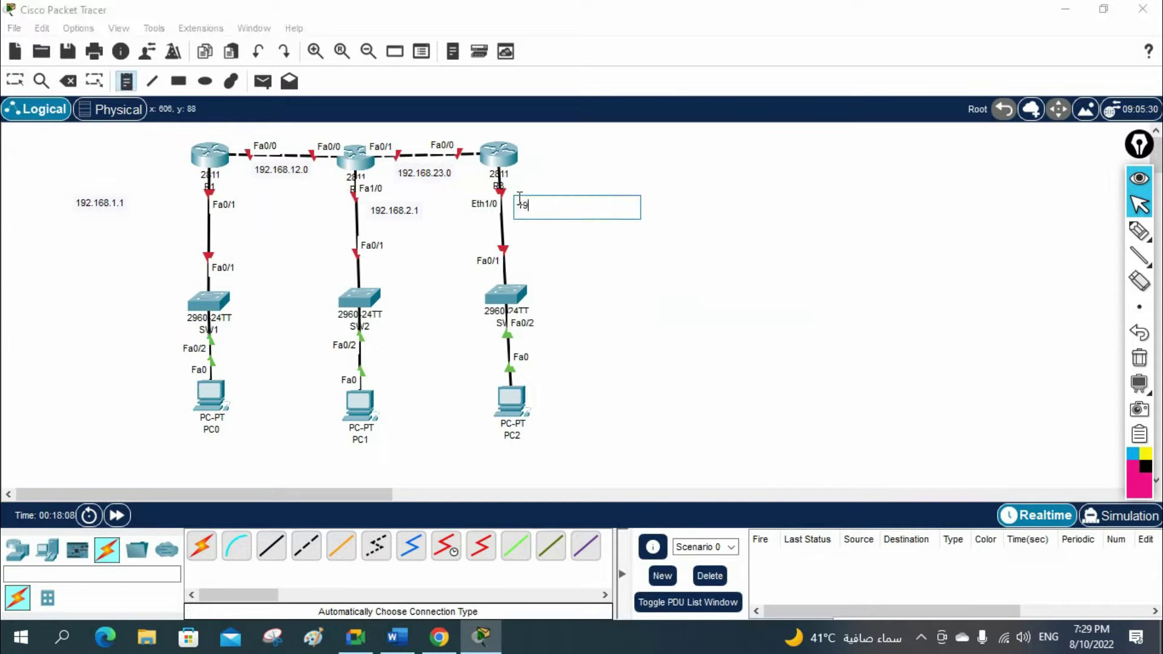
pyautogui.write('2.168.3.1')
pyautogui.click(778, 350)
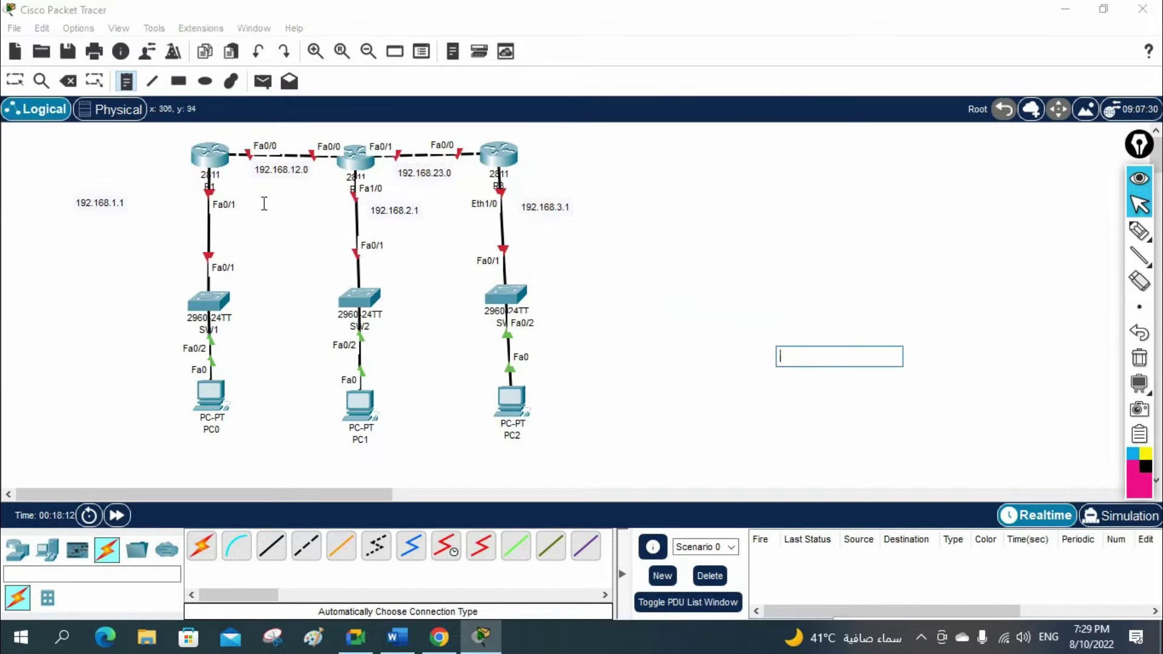
# Move the 192.168.1.1 note closer to R1's link, and shift the whole topology with its notes to the left.
pyautogui.click(15, 82)
pyautogui.moveTo(100, 206); pyautogui.dragTo(169, 212)
pyautogui.moveTo(112, 140); pyautogui.dragTo(660, 286)
pyautogui.moveTo(361, 302); pyautogui.dragTo(235, 295)
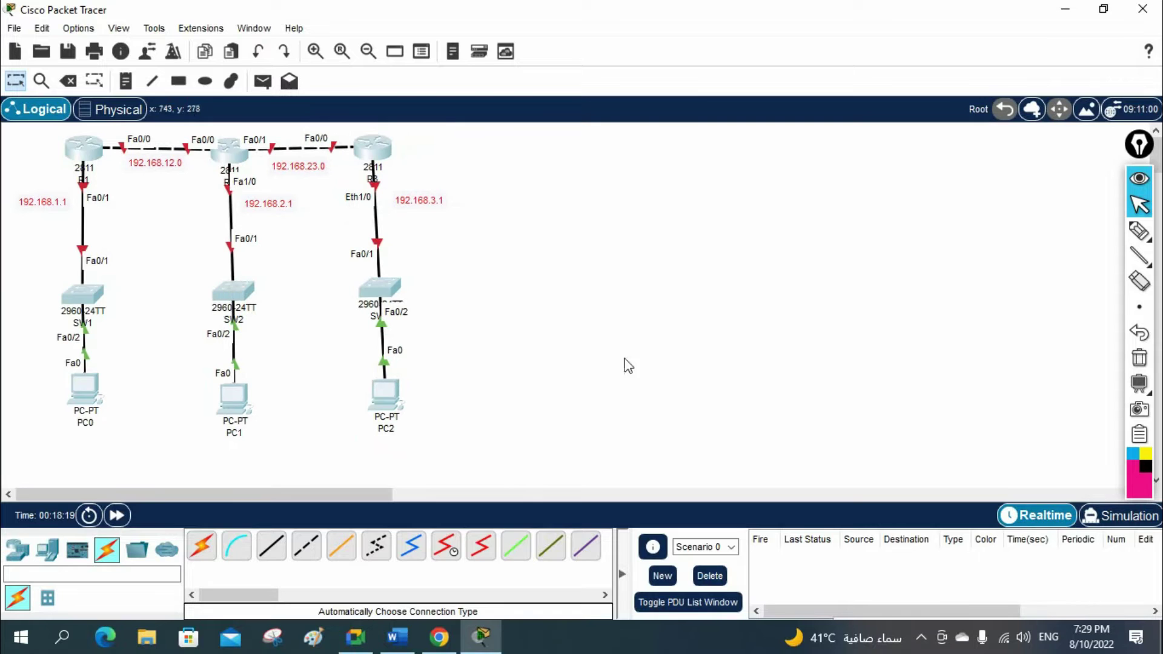
# Open Notepad and place its empty window beside the topology.
pyautogui.click(62, 636)
pyautogui.click(166, 442)
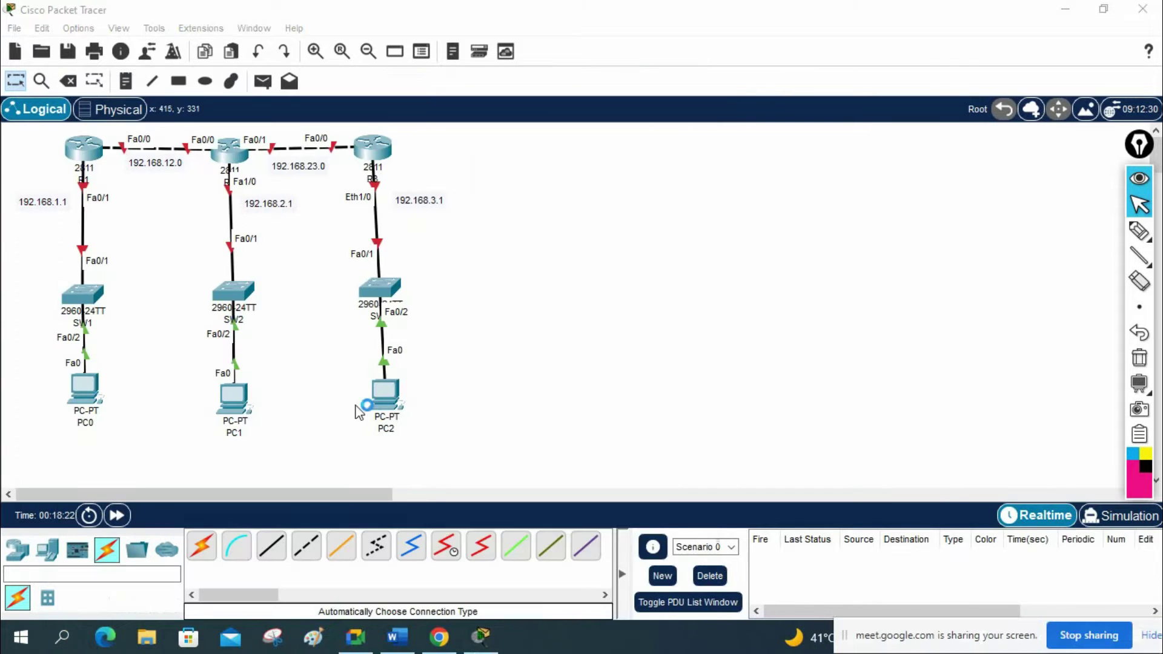
pyautogui.moveTo(580, 62); pyautogui.dragTo(781, 140)
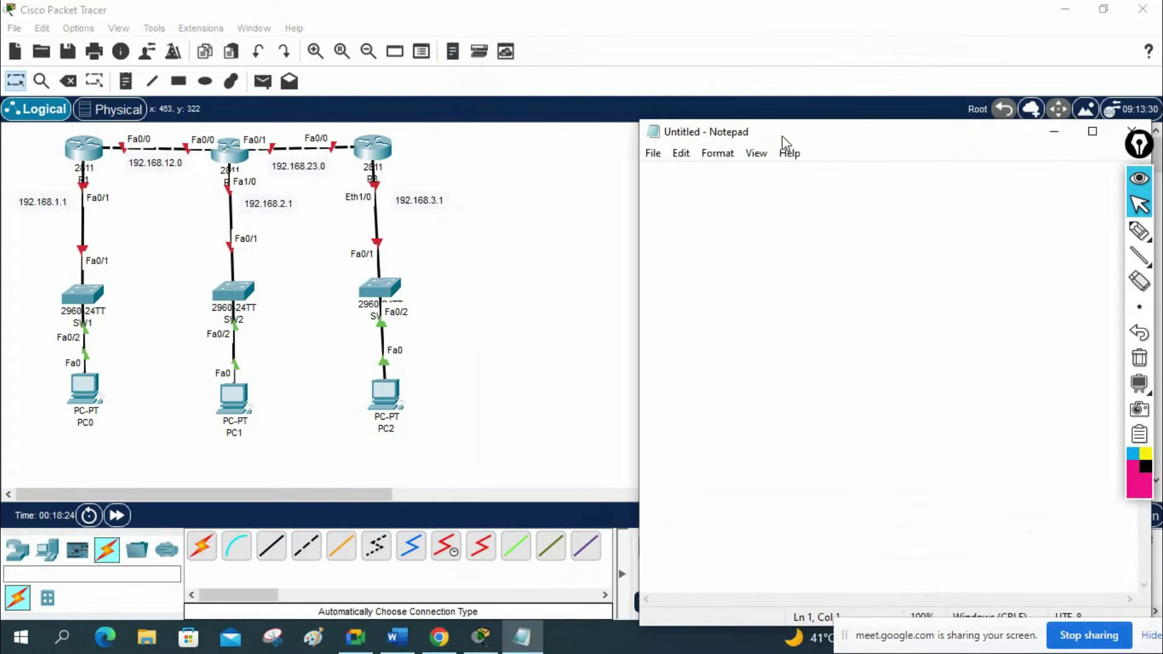
# Write the title line "!OSPF Lab for Cost Check:" followed by blank lines.
pyautogui.write('!')
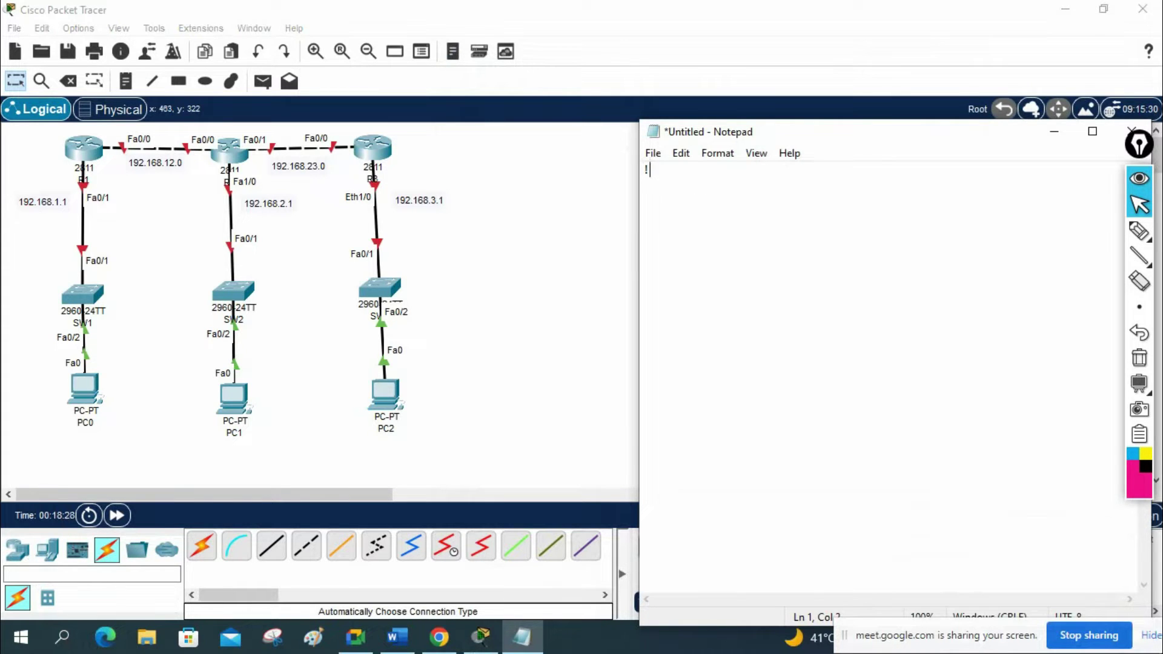
pyautogui.write('OSPF Lab for Cost Check')
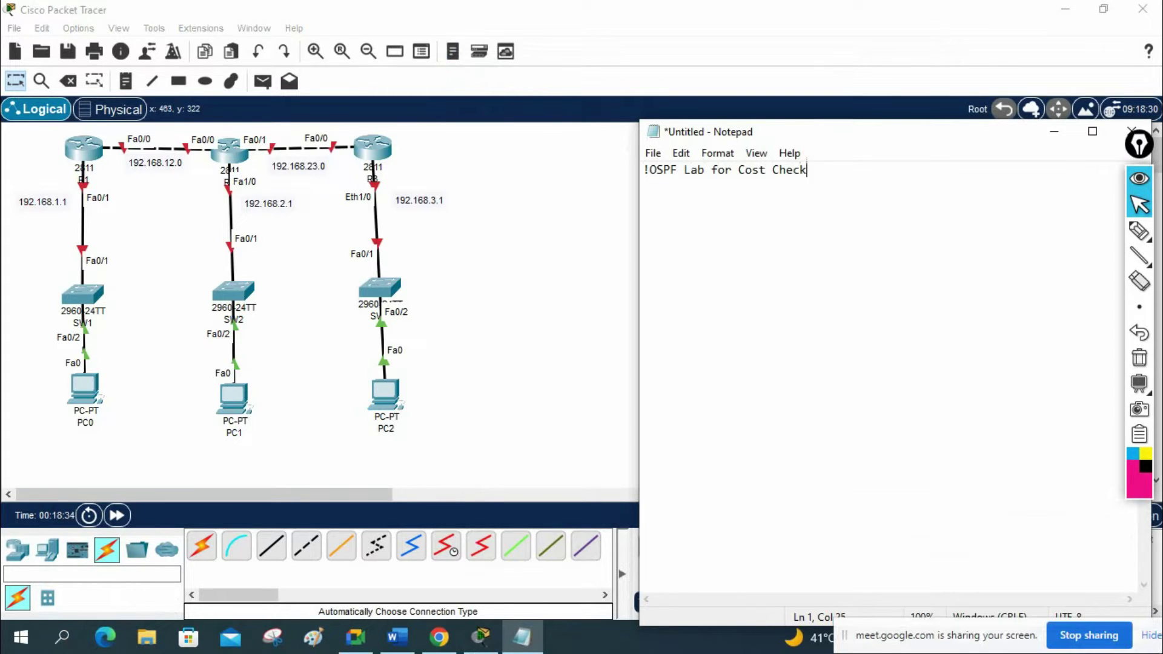
pyautogui.write(':')
pyautogui.press('Return')
pyautogui.press('Return')
pyautogui.press('Return')
# Add the heading "!R1 Configuration:" and below it the commands "en" and "config t".
pyautogui.write('!R1 Configuraiton')
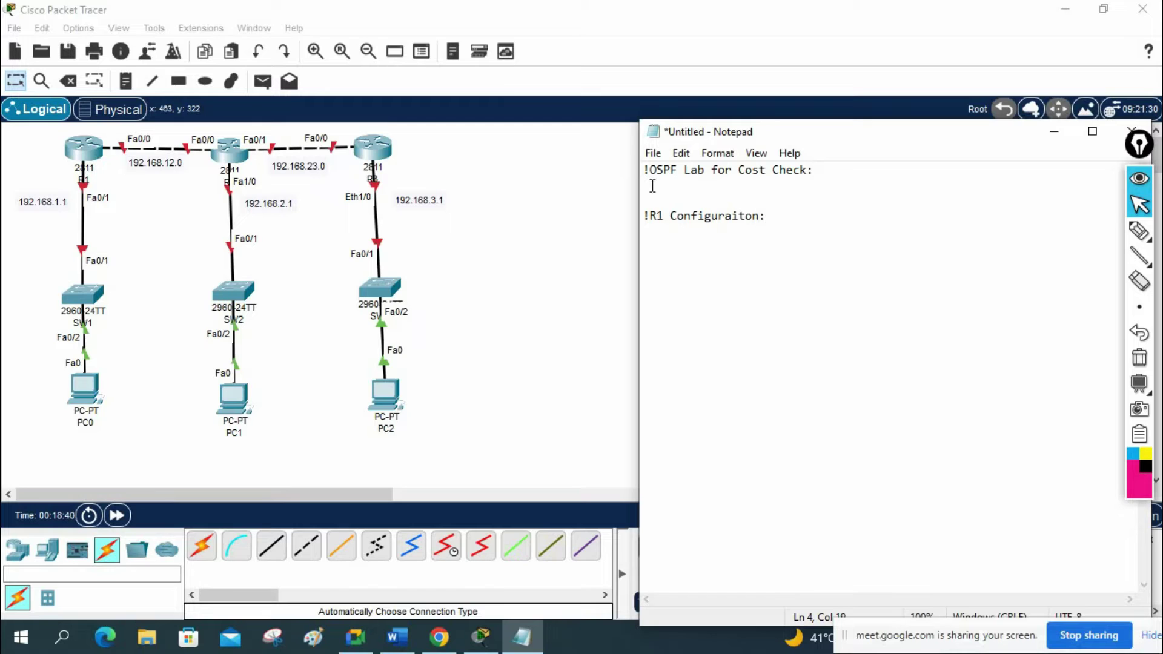
pyautogui.press('BackSpace')
pyautogui.press('BackSpace')
pyautogui.press('BackSpace')
pyautogui.press('BackSpace')
pyautogui.press('BackSpace')
pyautogui.write('guration:  en config t')
# Add the command line "hostname R1" to the R1 configuration.
pyautogui.press('Return')
pyautogui.write('hostanem ')
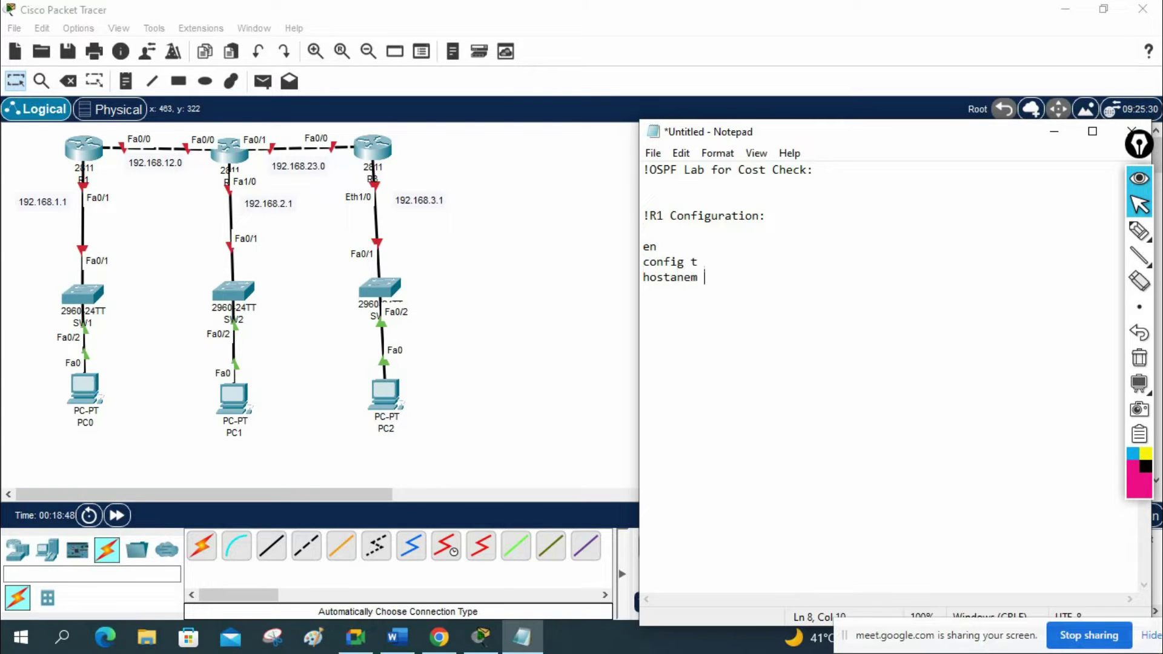
pyautogui.press('BackSpace')
pyautogui.press('BackSpace')
pyautogui.press('BackSpace')
pyautogui.press('BackSpace')
pyautogui.press('BackSpace')
pyautogui.write('name R1')
pyautogui.press('Return')
# Add an interface block with "int f0/1", "ip add 192.168.1.1 255.255.255.0" and "no sh" to the R1 configuration.
pyautogui.write('int ')
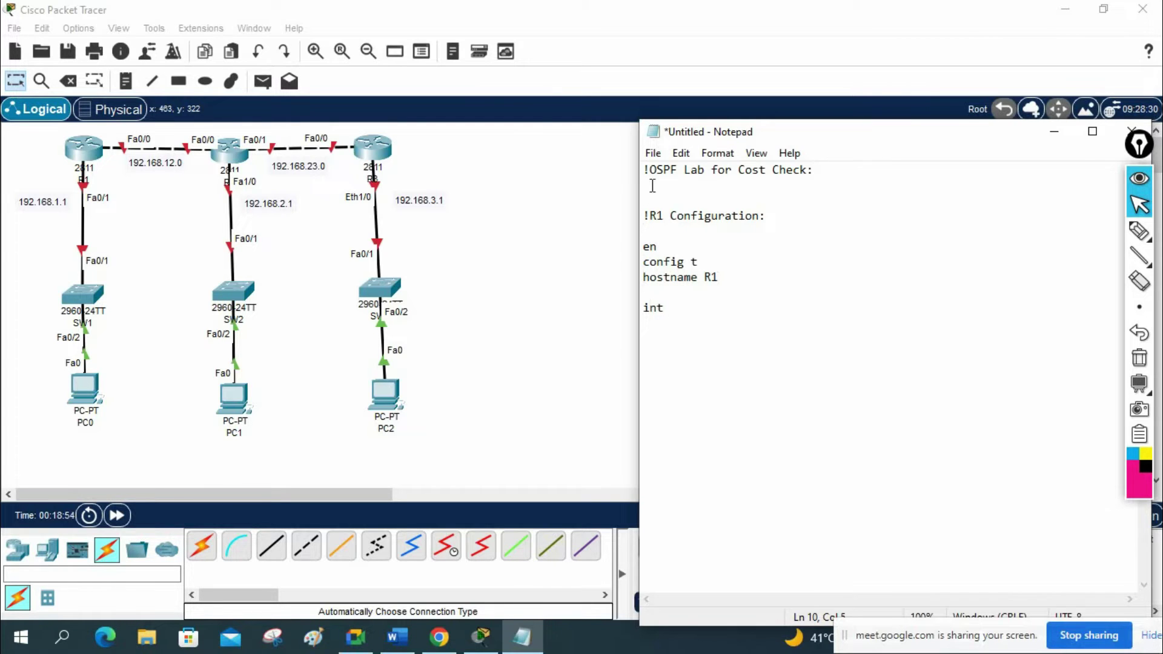
pyautogui.write('f0/1')
pyautogui.press('Return')
pyautogui.write('ip')
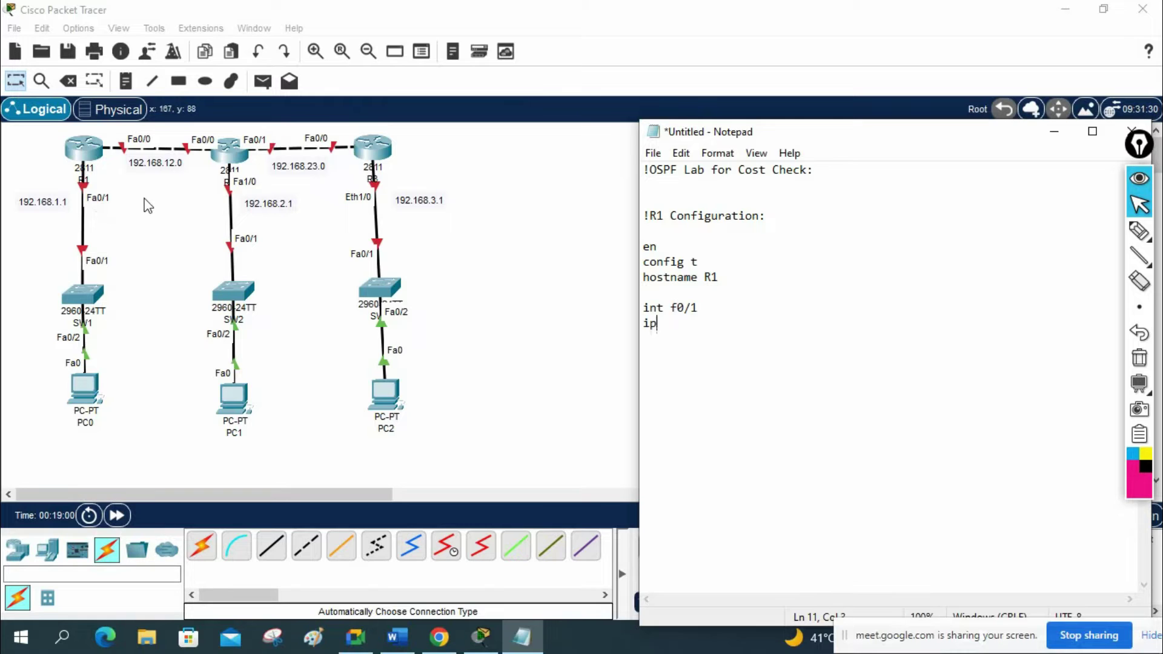
pyautogui.write(' add 192.168.1.1 255.255.255.0')
pyautogui.press('Return')
pyautogui.write('no sh')
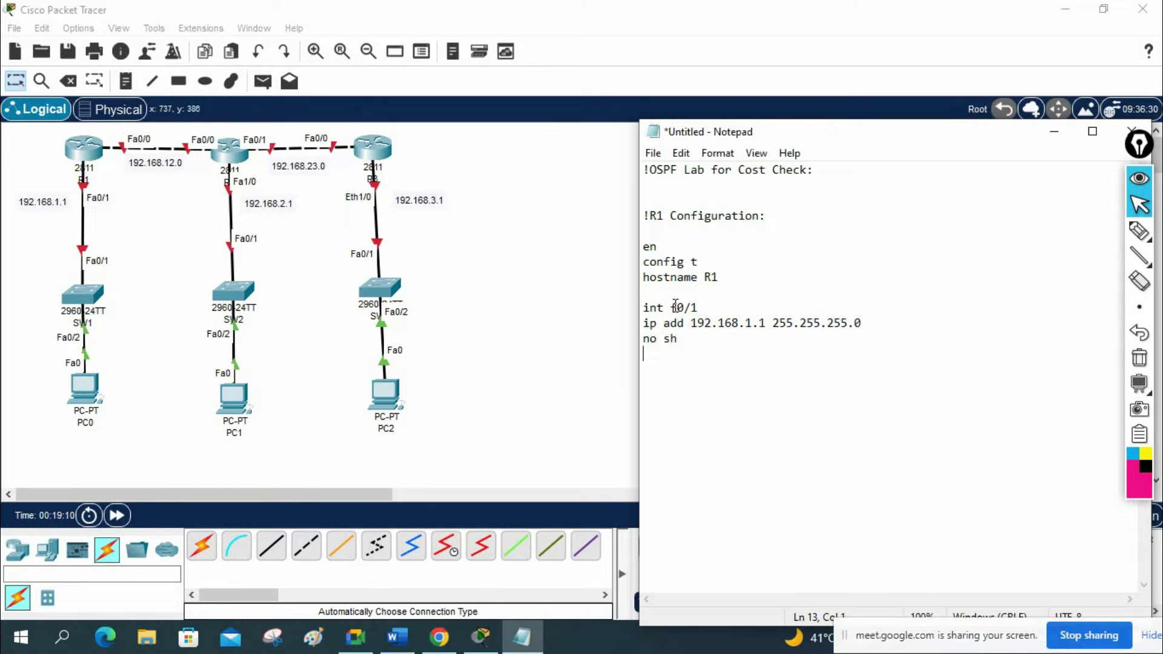
# Duplicate the f0/1 interface block below itself and change the copy to "int f0/0" with address 192.168.12.1.
pyautogui.moveTo(666, 357); pyautogui.dragTo(636, 311)
pyautogui.hotkey('ctrl', 'c')
pyautogui.click(698, 391)
pyautogui.hotkey('ctrl', 'v')
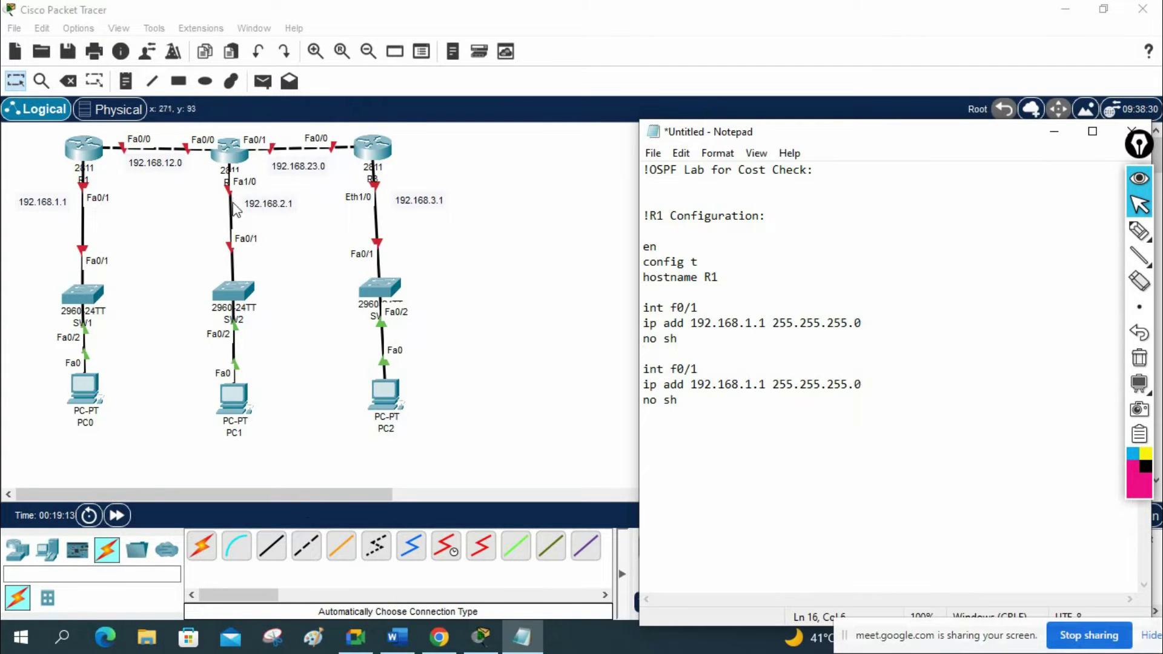
pyautogui.click(693, 368)
pyautogui.click(719, 397)
pyautogui.write('2')
pyautogui.click(777, 401)
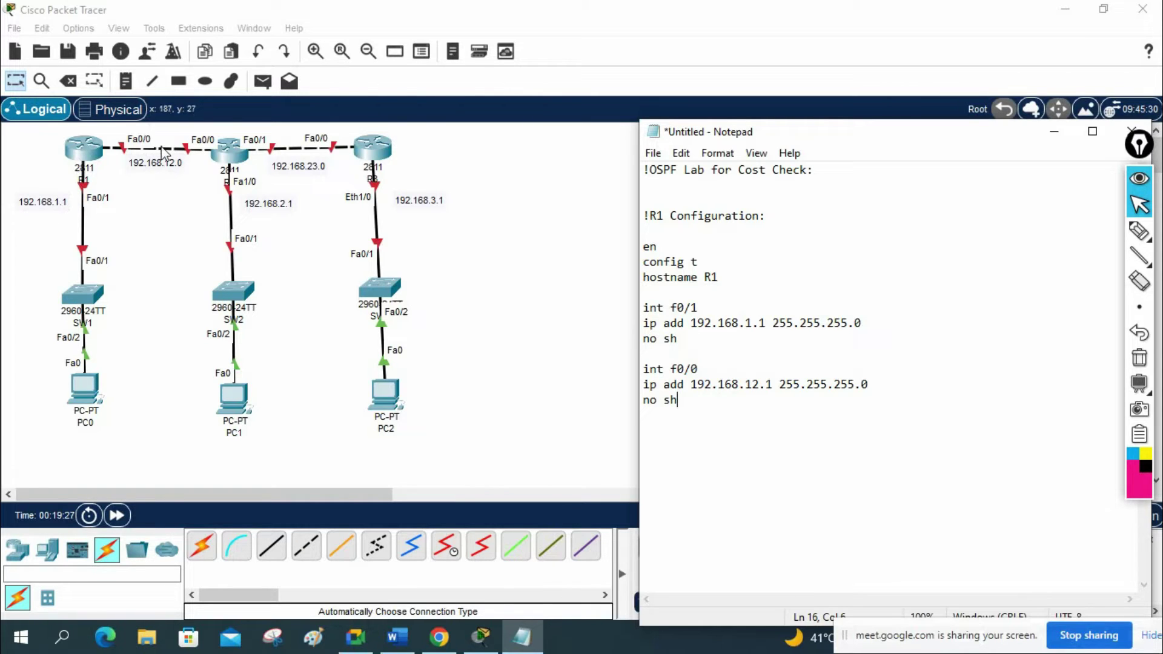
# Add the line "router ospf 1" below R1's interface blocks, with a blank line on either side.
pyautogui.press('Return')
pyautogui.press('Return')
pyautogui.write('rotuer')
pyautogui.press('BackSpace')
pyautogui.press('BackSpace')
pyautogui.press('BackSpace')
pyautogui.press('BackSpace')
pyautogui.write('uter ospf 1')
pyautogui.press('Return')
pyautogui.press('Return')
# Add the OSPF interface lines "int f0/0" and "ip ospf 1 area 0" under "router ospf 1".
pyautogui.write('int')
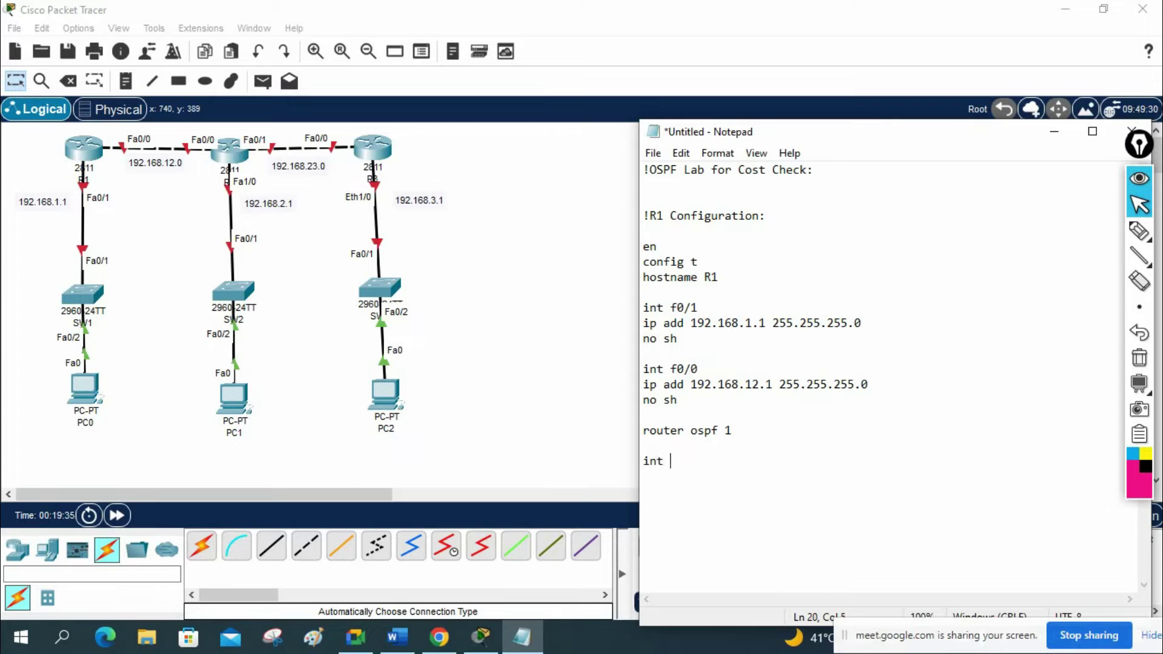
pyautogui.write(' f0/0')
pyautogui.press('Return')
pyautogui.write('ip ospf 1 area 0')
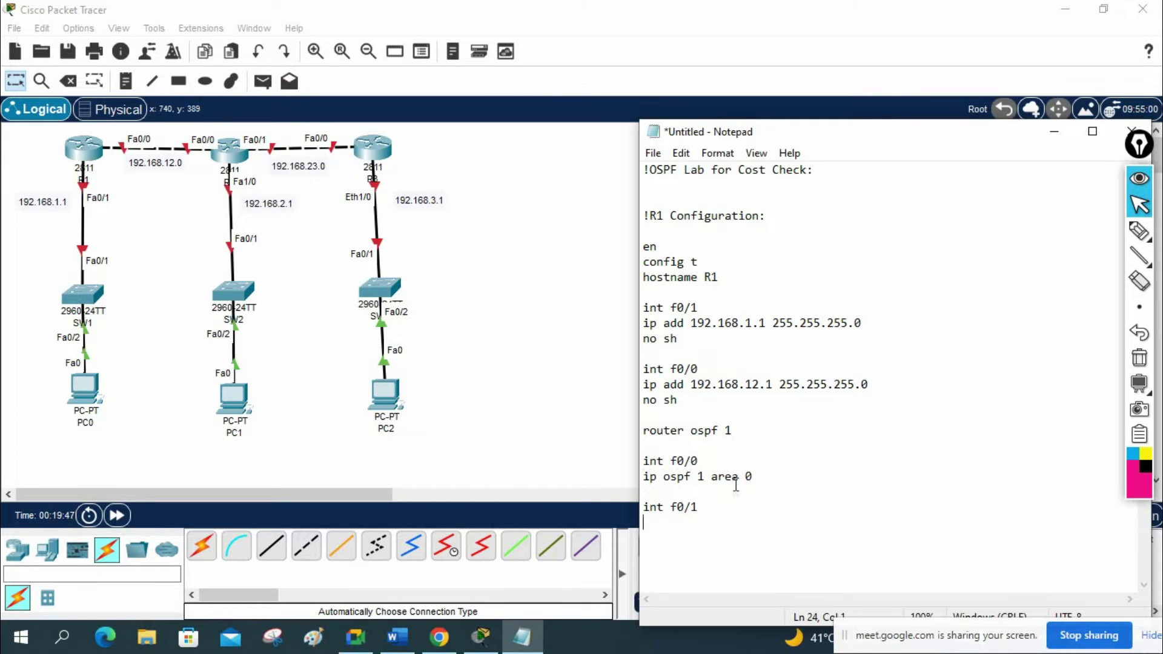
# Copy "ip ospf 1 area 0" under "int f0/1", remove the blank line between the two entries, and add a dashed separator below.
pyautogui.moveTo(754, 477); pyautogui.dragTo(615, 476)
pyautogui.hotkey('ctrl', 'c')
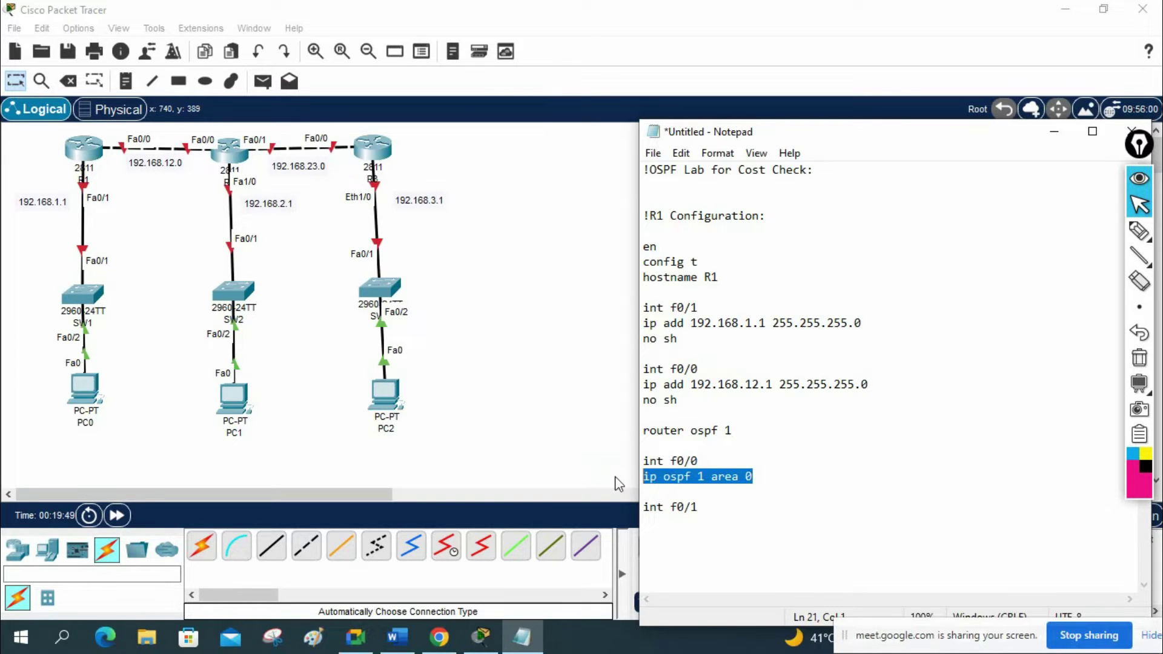
pyautogui.click(650, 539)
pyautogui.hotkey('ctrl', 'v')
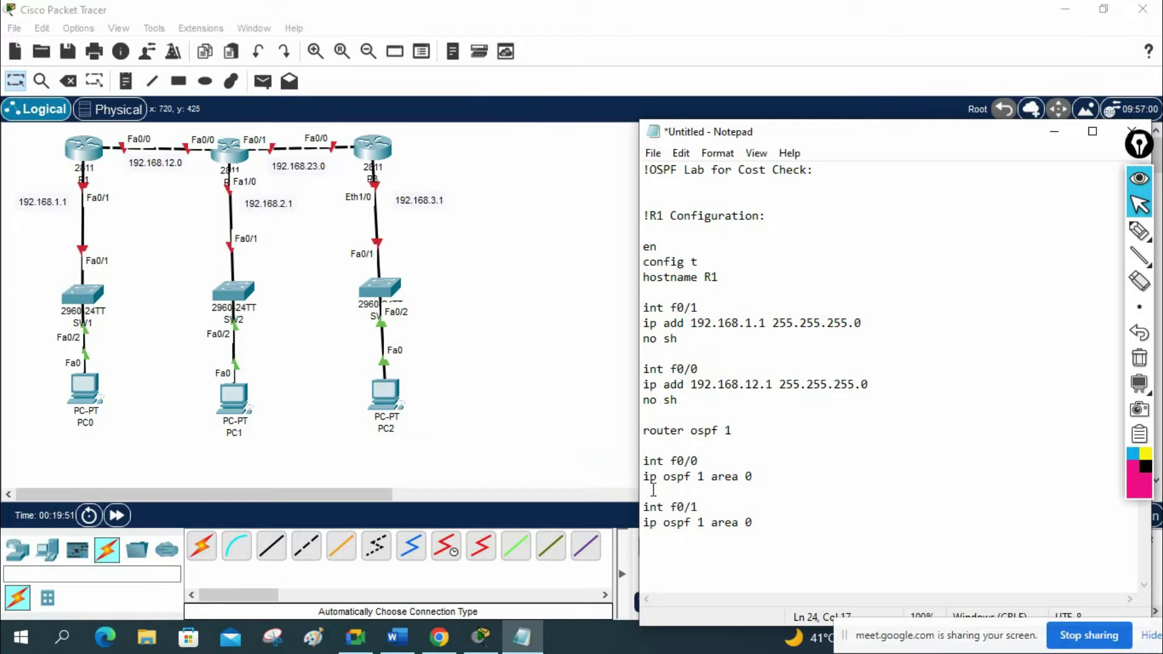
pyautogui.press('Delete')
pyautogui.click(768, 508)
pyautogui.press('Return')
pyautogui.press('Return')
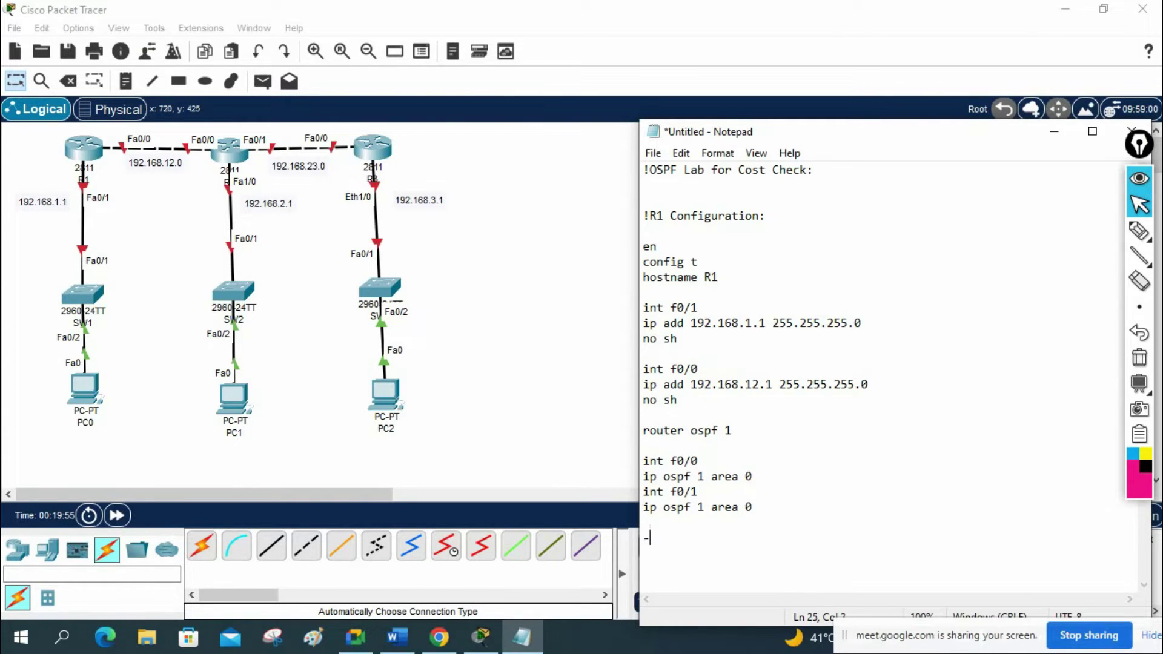
# Copy the whole R1 configuration text, then switch to Packet Tracer and open router R1's command line in a maximized window.
pyautogui.moveTo(760, 509); pyautogui.dragTo(646, 206)
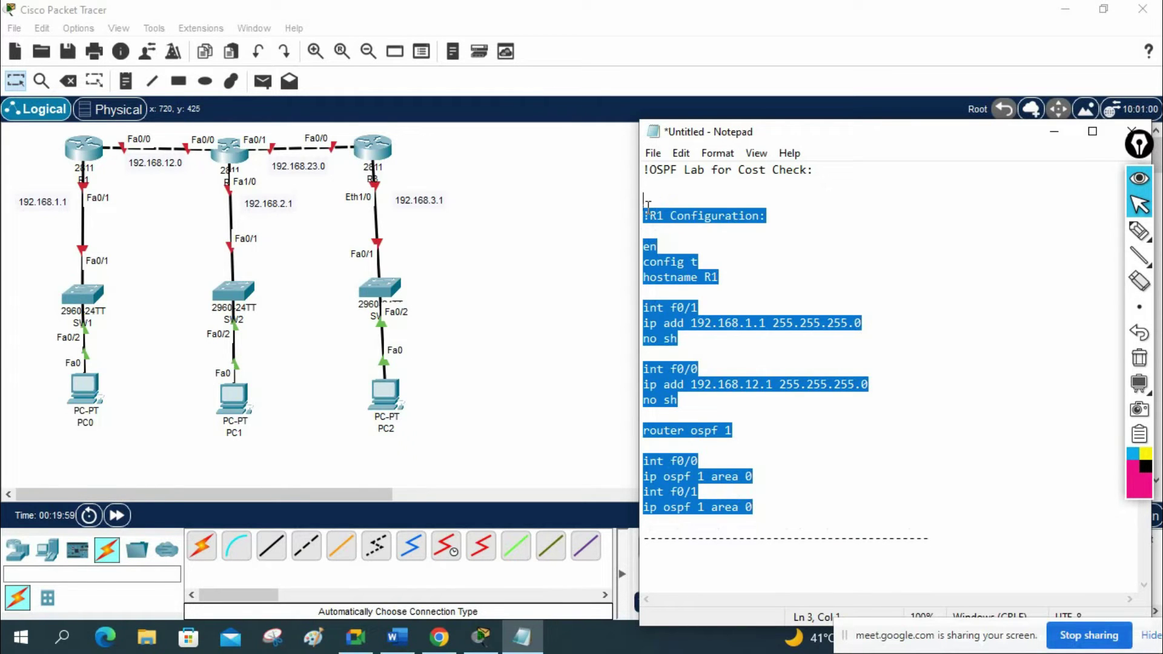
pyautogui.click(83, 149)
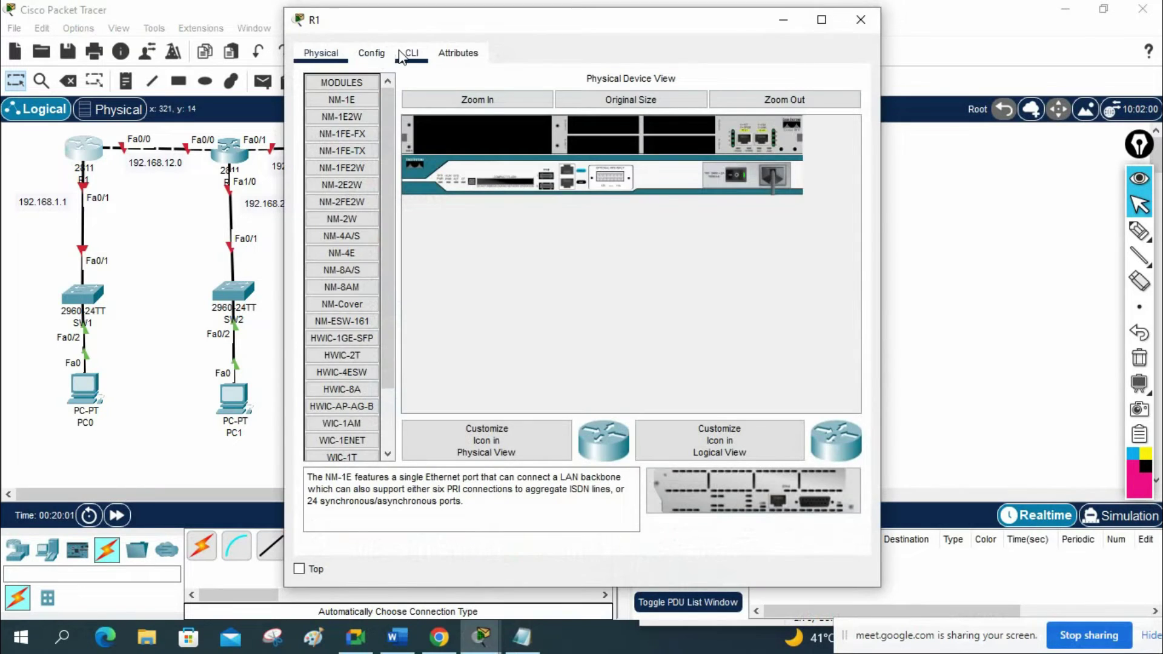
pyautogui.click(401, 55)
pyautogui.click(821, 20)
# Answer "no" to R1's initial configuration dialog and paste the copied R1 configuration at the router prompt.
pyautogui.write('no')
pyautogui.press('Return')
pyautogui.press('Return')
pyautogui.press('Return')
pyautogui.press('Return')
pyautogui.press('Return')
pyautogui.press('Return')
pyautogui.press('Return')
pyautogui.press('Return')
pyautogui.press('Return')
pyautogui.press('Return')
pyautogui.press('Return')
pyautogui.press('Return')
pyautogui.press('Return')
pyautogui.press('Return')
pyautogui.press('Return')
pyautogui.press('Return')
pyautogui.press('Return')
pyautogui.press('Return')
pyautogui.press('Return')
pyautogui.press('Return')
pyautogui.rightClick(483, 358)
pyautogui.click(514, 386)
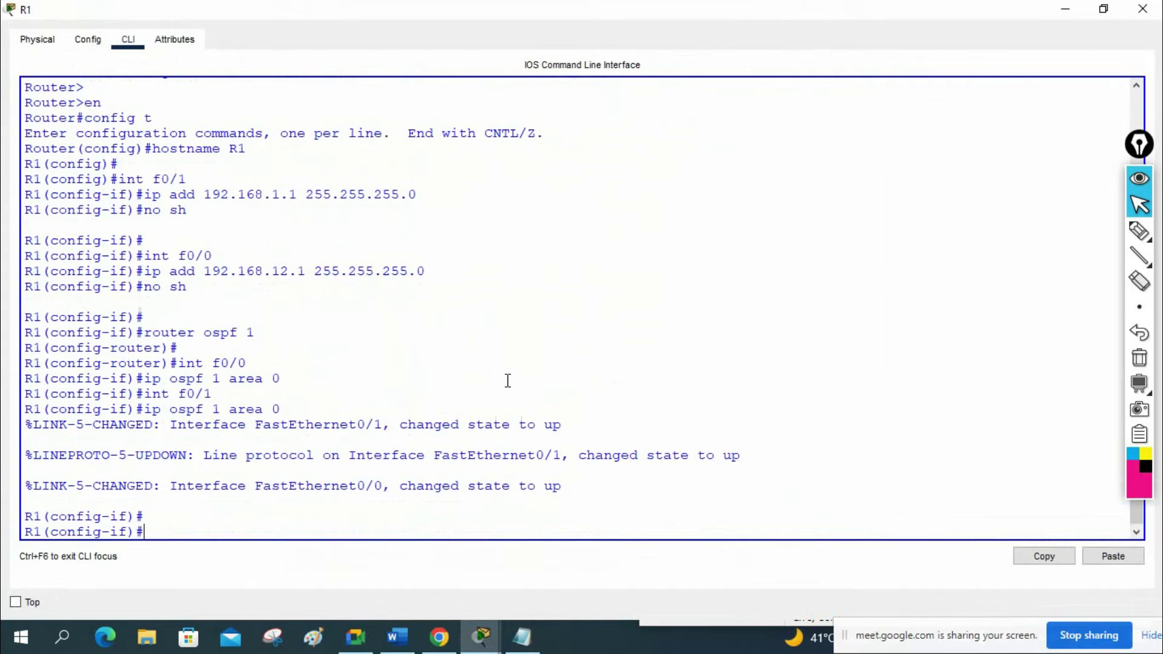
# Review the pasted f0/1, f0/0 and OSPF commands in R1's command-line output.
pyautogui.scroll(3, 258, 313)
pyautogui.scroll(-1, 188, 415)
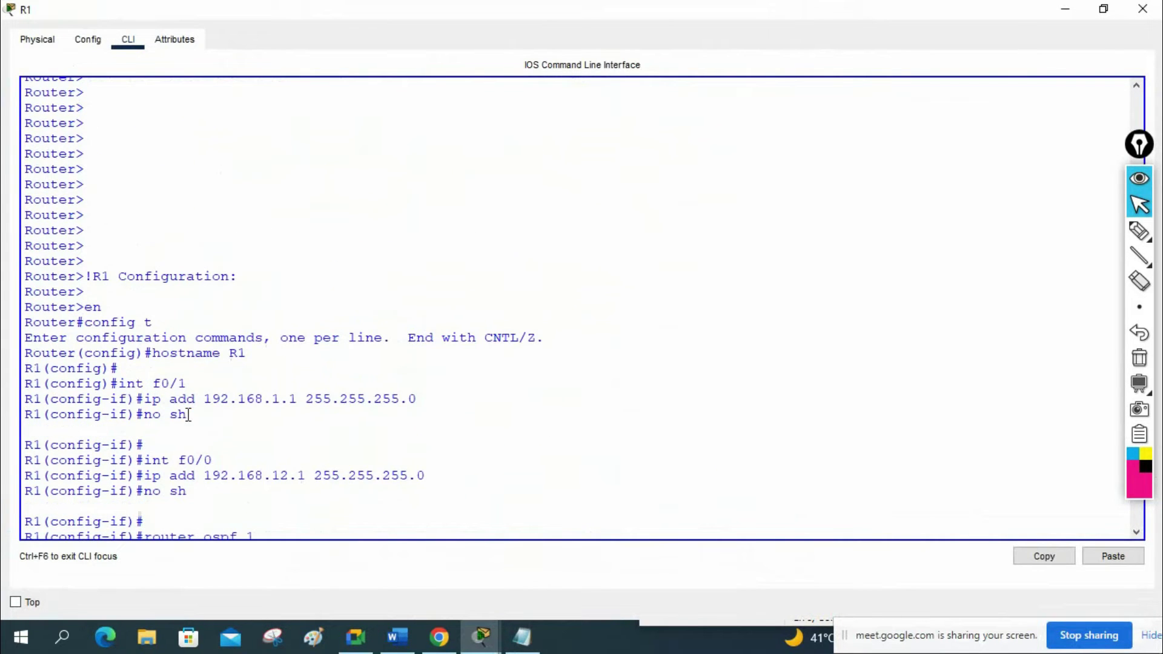
pyautogui.moveTo(194, 419); pyautogui.dragTo(53, 384)
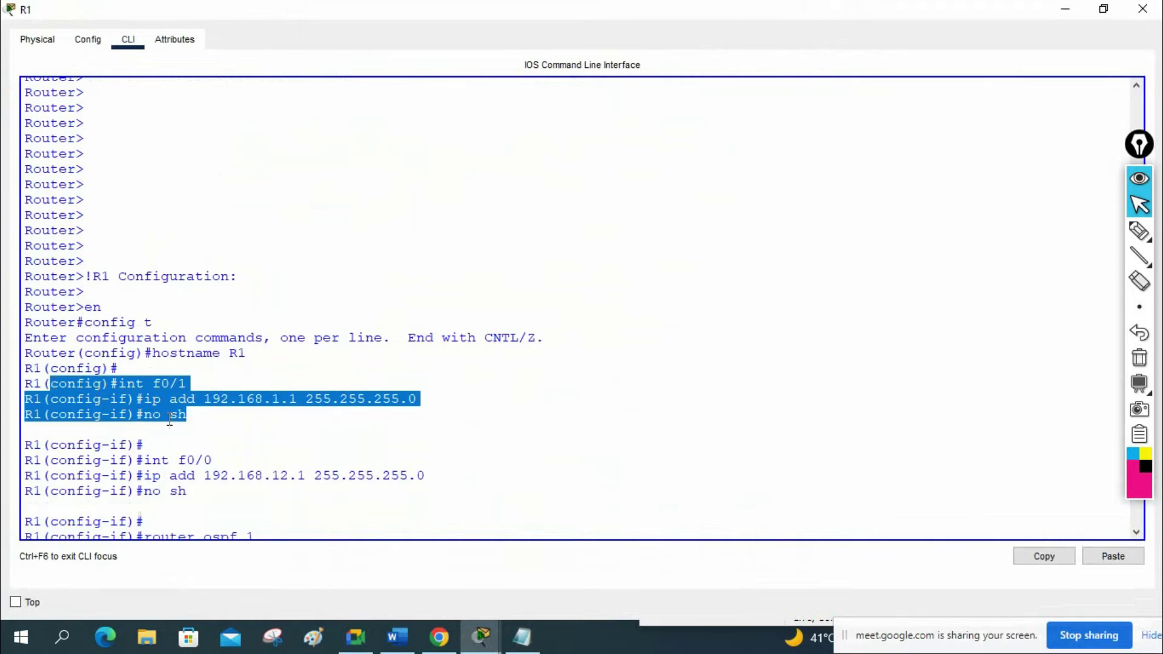
pyautogui.scroll(-3, 169, 363)
pyautogui.moveTo(208, 346); pyautogui.dragTo(7, 306)
pyautogui.moveTo(292, 455); pyautogui.dragTo(117, 368)
pyautogui.scroll(-1, 456, 435)
pyautogui.click(463, 426)
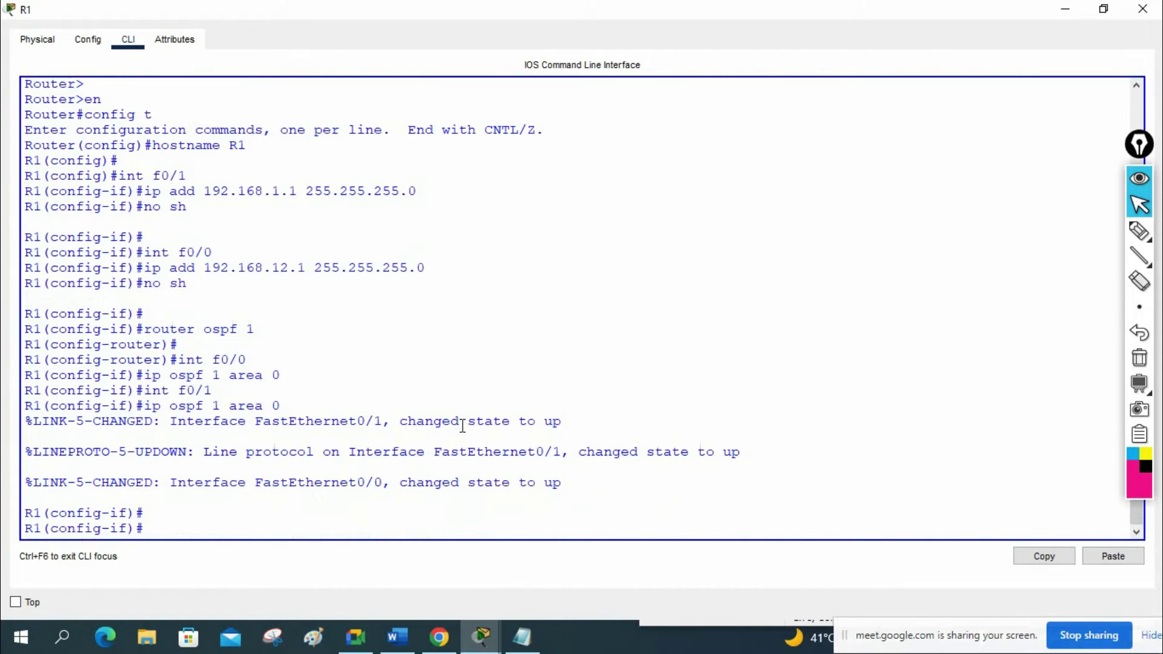
# Leave R1's interface configuration mode and return to the privileged prompt.
pyautogui.press('Return')
pyautogui.press('Return')
pyautogui.hotkey('ctrl', 'z')
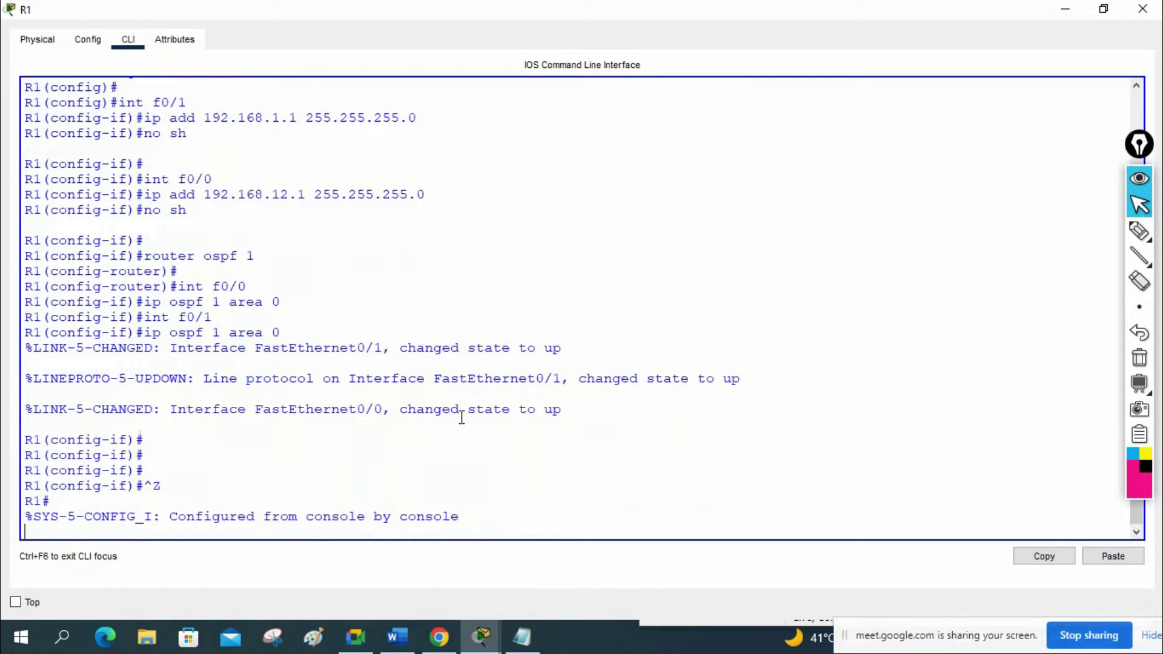
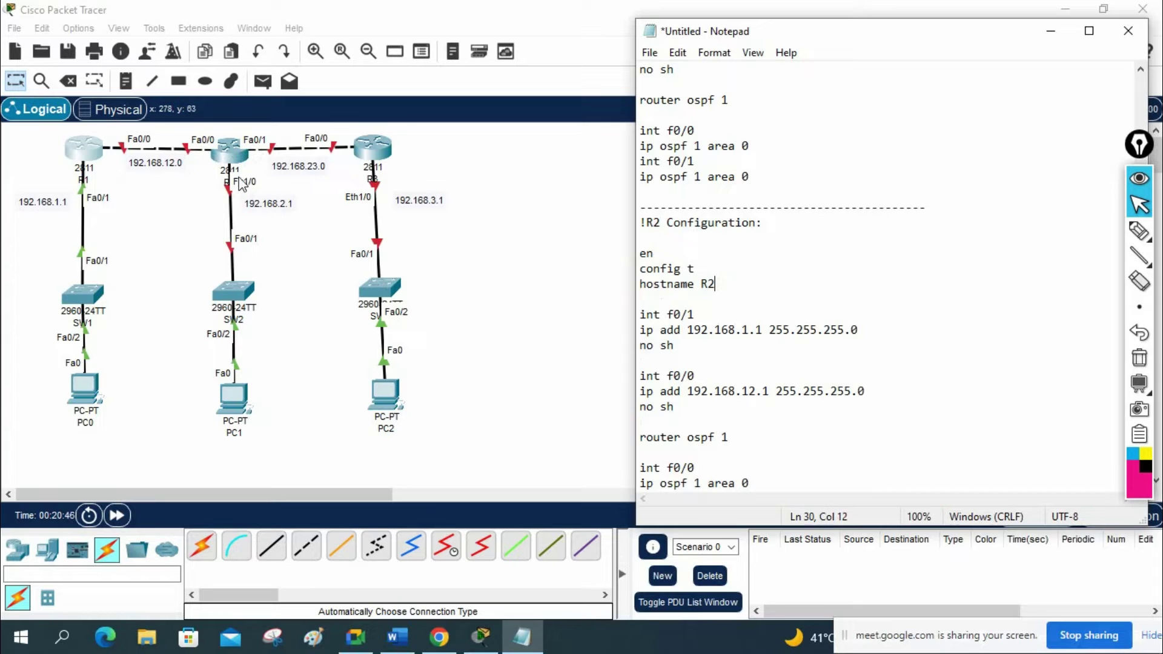
# Move the "int f0/1" block in the R2 configuration below the "int f0/0" block.
pyautogui.click(685, 344)
pyautogui.moveTo(685, 344); pyautogui.dragTo(633, 313)
pyautogui.hotkey('ctrl', 'c')
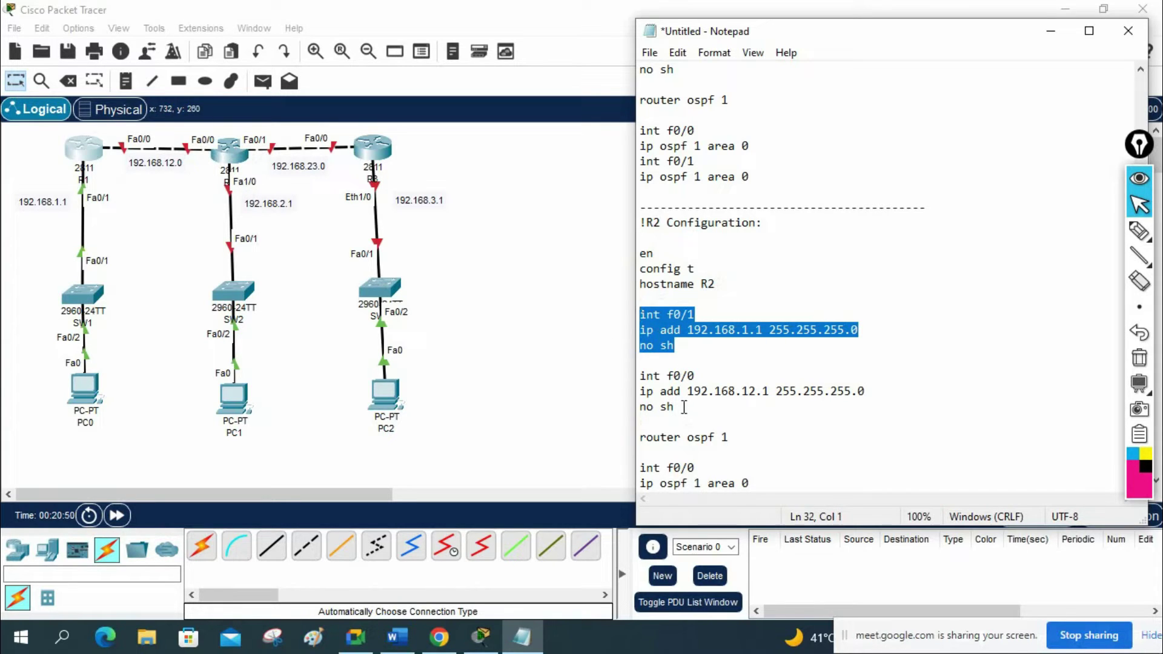
pyautogui.press('Delete')
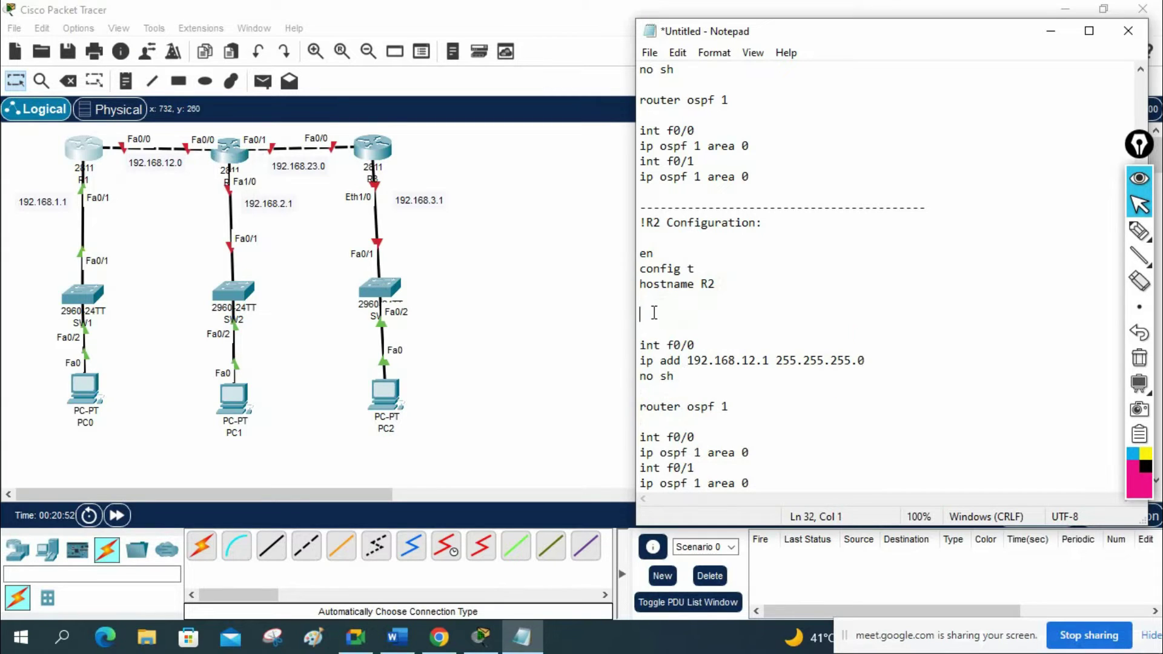
pyautogui.press('Delete')
pyautogui.press('Delete')
pyautogui.click(695, 377)
pyautogui.press('Return')
pyautogui.press('Return')
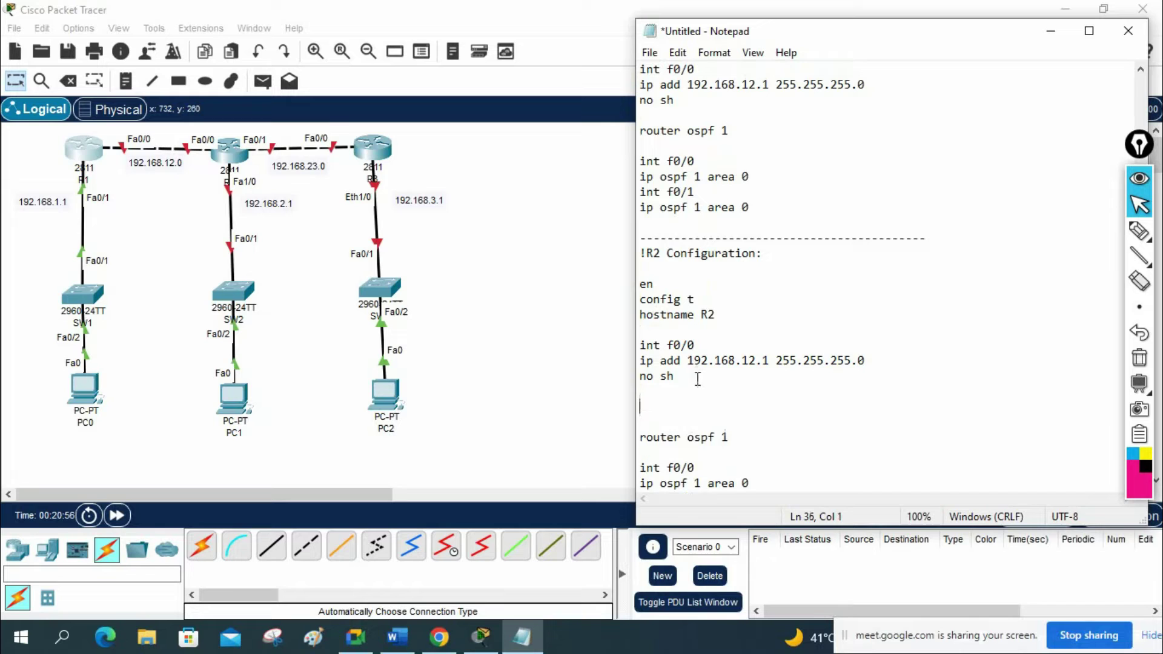
pyautogui.hotkey('ctrl', 'v')
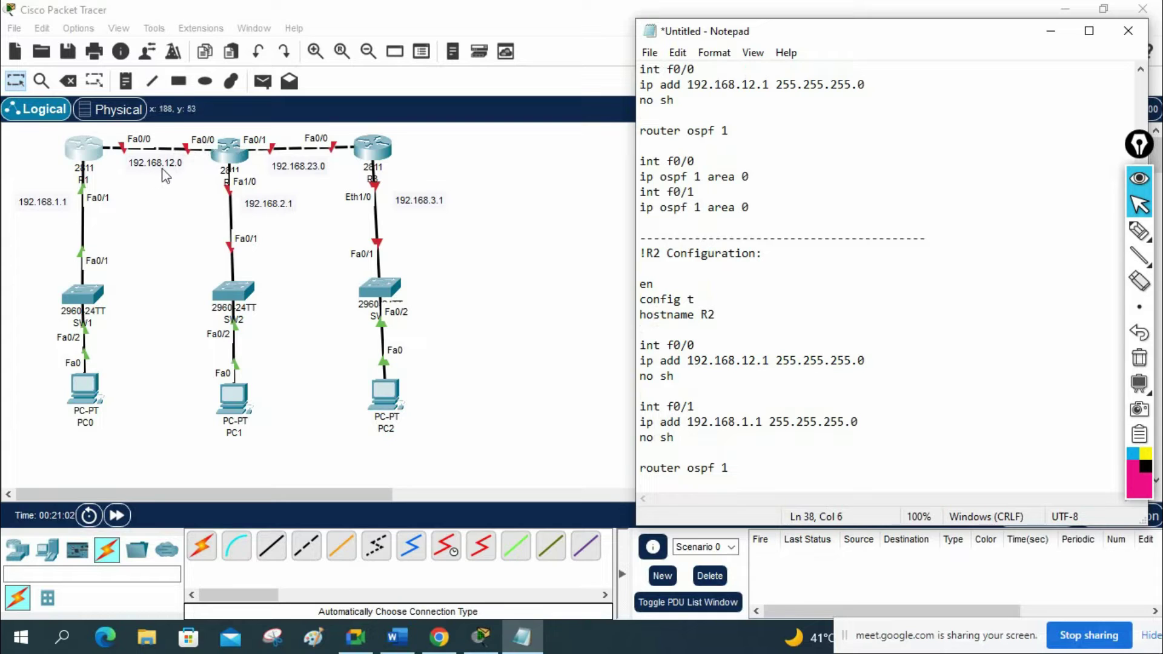
# Set R2's f0/0 address to 192.168.12.2 and its f0/1 address to 192.168.23.1.
pyautogui.click(764, 362)
pyautogui.press('Delete')
pyautogui.write('2')
pyautogui.click(750, 425)
pyautogui.press('BackSpace')
pyautogui.write('23')
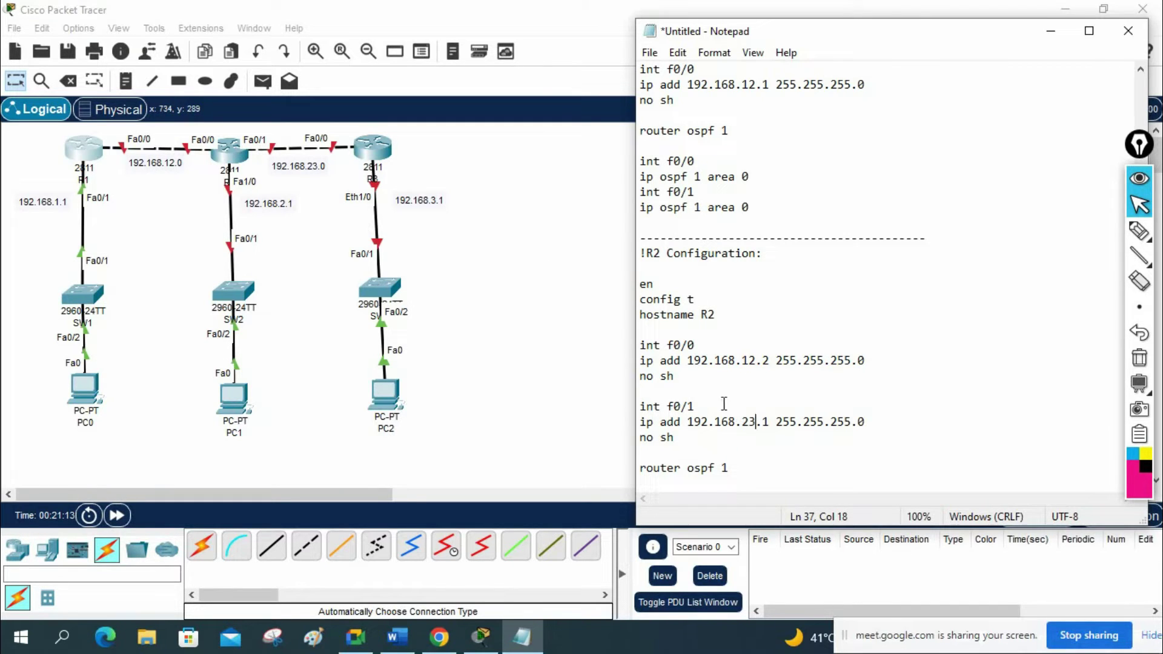
# Duplicate R2's "int f0/1" block as a third interface block above "router ospf 1".
pyautogui.scroll(-2, 724, 403)
pyautogui.moveTo(677, 379); pyautogui.dragTo(634, 352)
pyautogui.hotkey('ctrl', 'c')
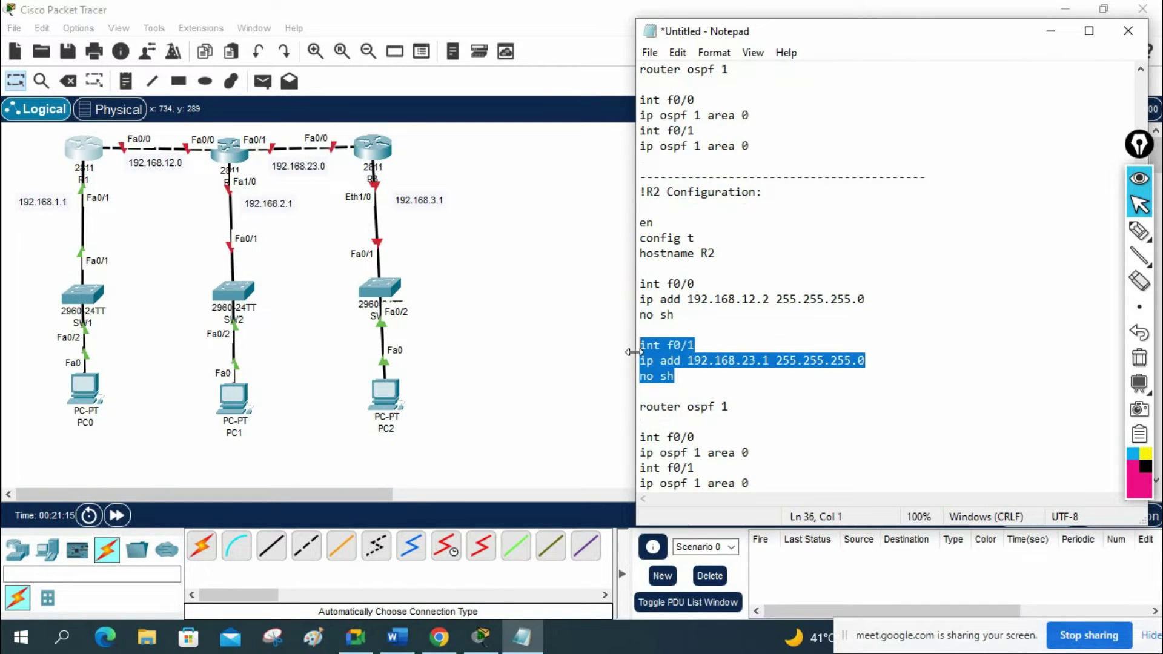
pyautogui.click(680, 393)
pyautogui.press('Return')
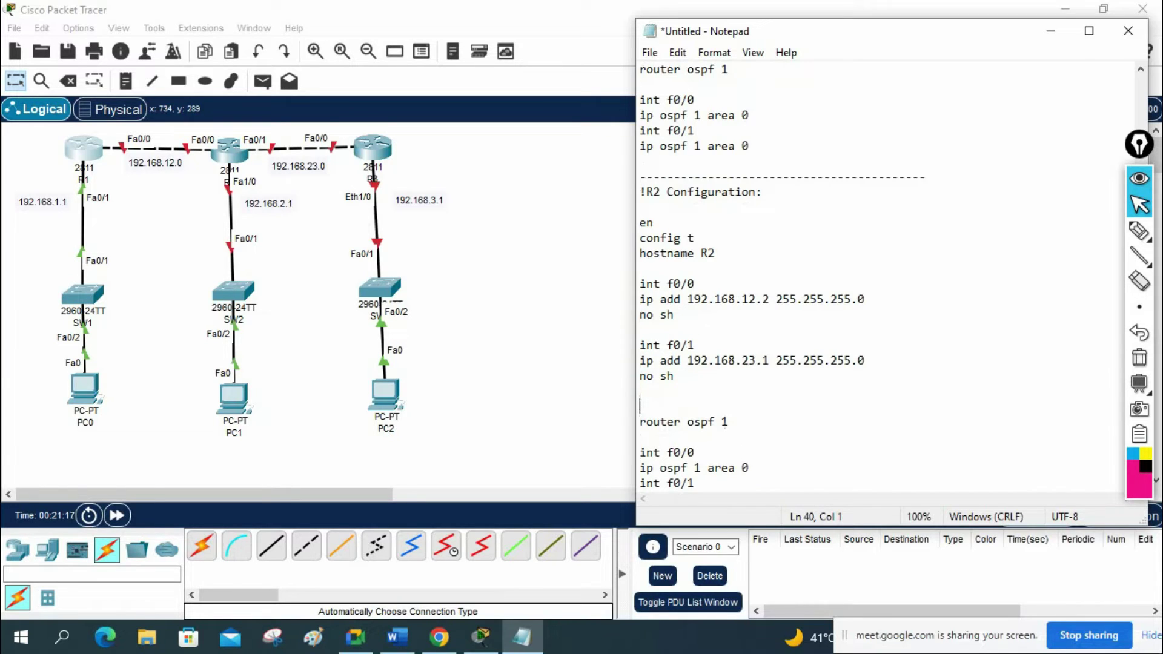
pyautogui.hotkey('ctrl', 'v')
pyautogui.press('Return')
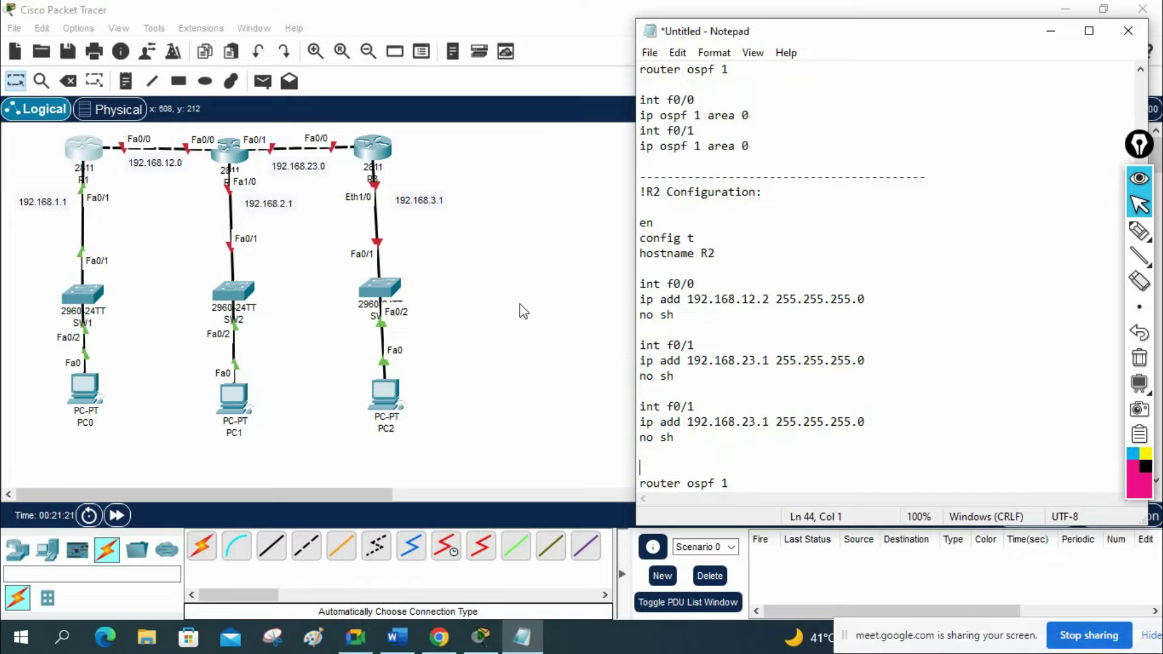
# Change R2's third interface block to "int f1/0" with address 192.168.2.1.
pyautogui.click(678, 404)
pyautogui.click(677, 405)
pyautogui.press('Delete')
pyautogui.write('1')
pyautogui.moveTo(698, 405); pyautogui.dragTo(736, 421)
pyautogui.write('0')
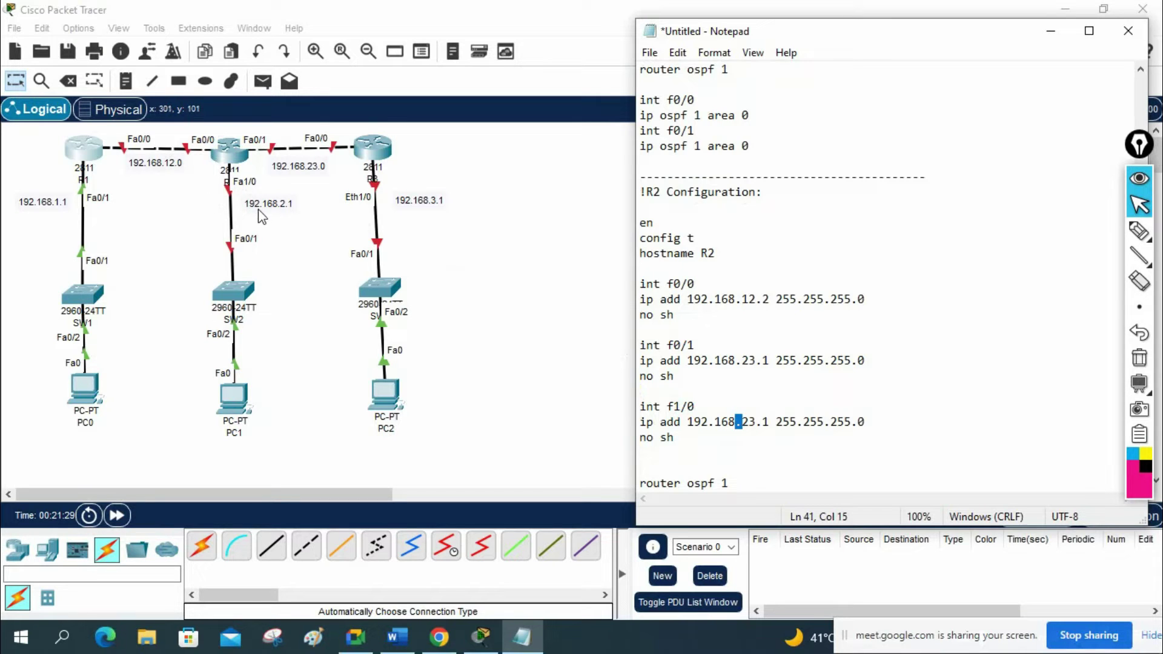
pyautogui.click(757, 421)
pyautogui.click(756, 420)
pyautogui.press('BackSpace')
pyautogui.press('Down')
# Duplicate R2's OSPF lines "int f0/1" and "ip ospf 1 area 0" at the end of its configuration.
pyautogui.scroll(-2, 746, 414)
pyautogui.moveTo(684, 363); pyautogui.dragTo(621, 209)
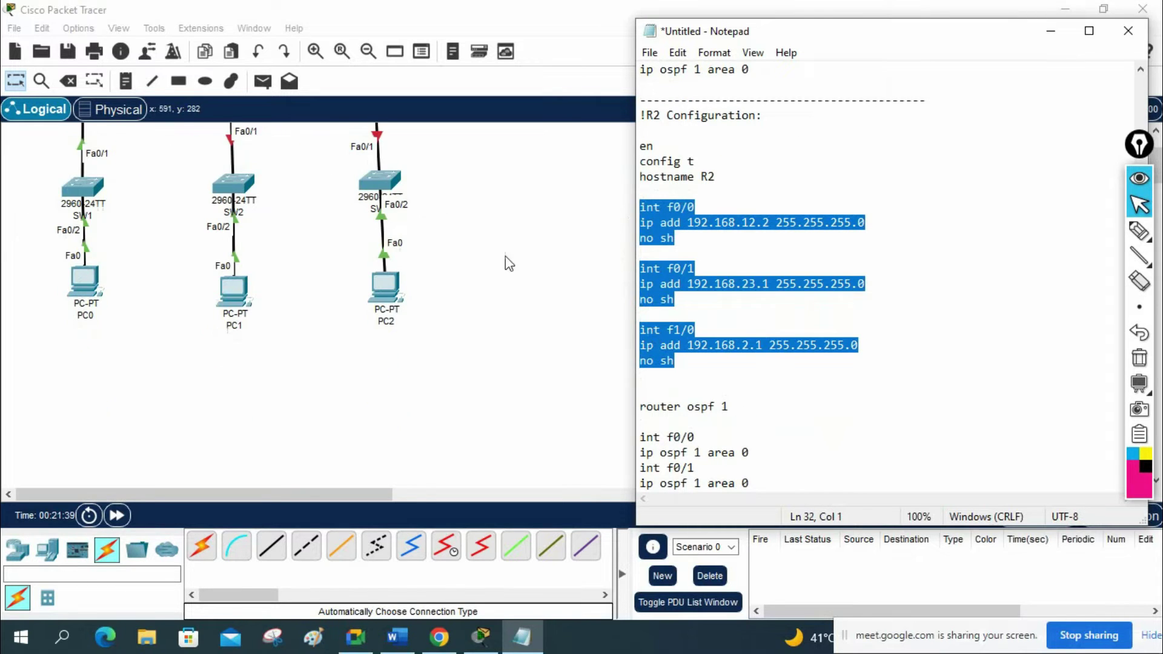
pyautogui.scroll(3, 685, 387)
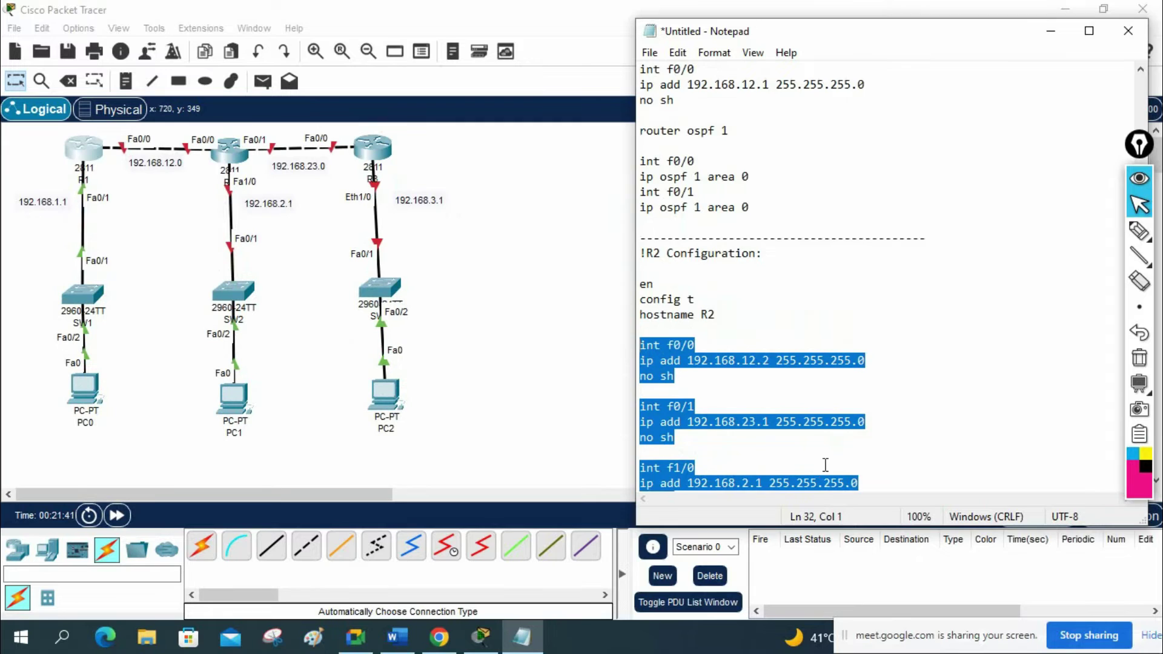
pyautogui.scroll(-3, 727, 412)
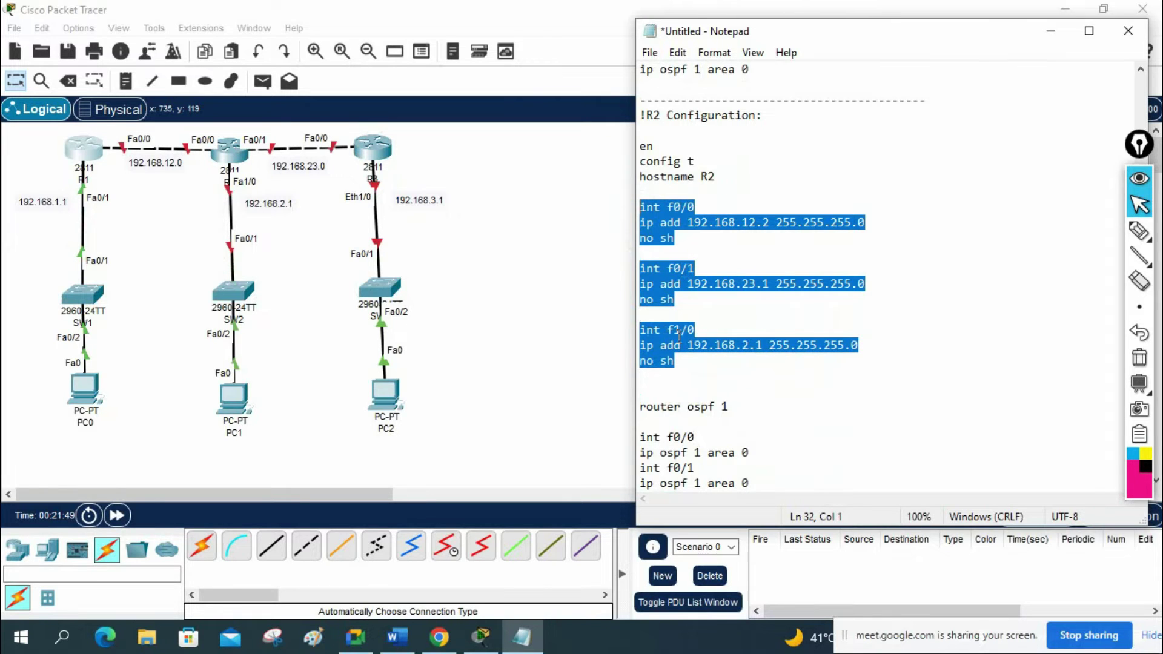
pyautogui.moveTo(746, 485); pyautogui.dragTo(641, 468)
pyautogui.hotkey('ctrl', 'c')
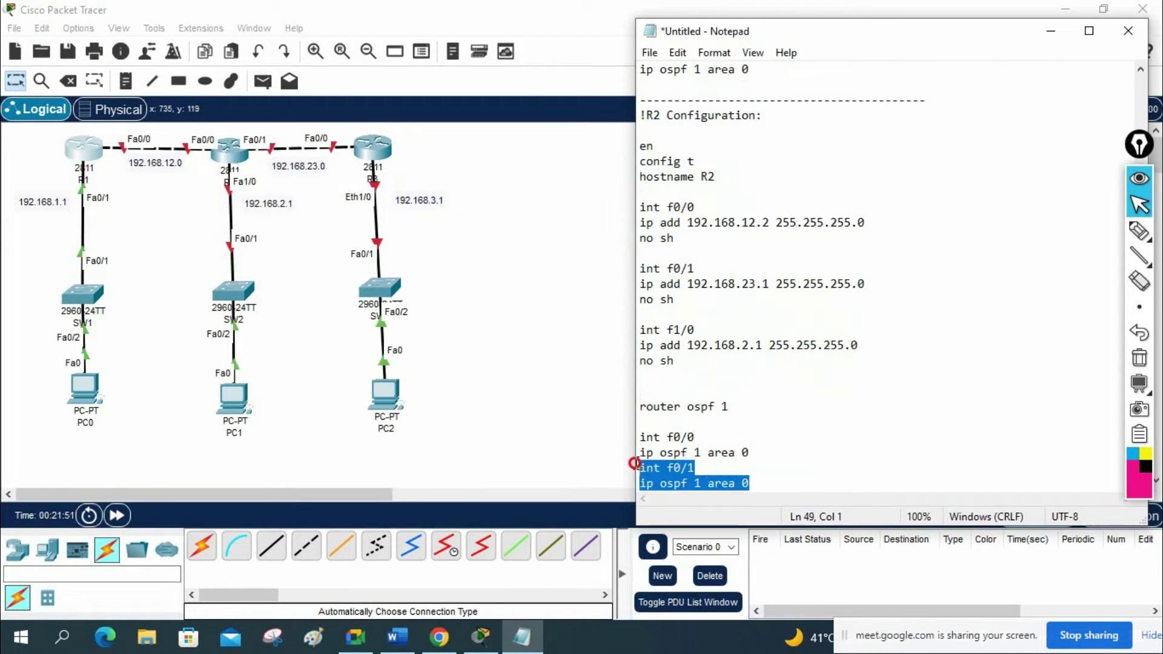
pyautogui.click(774, 485)
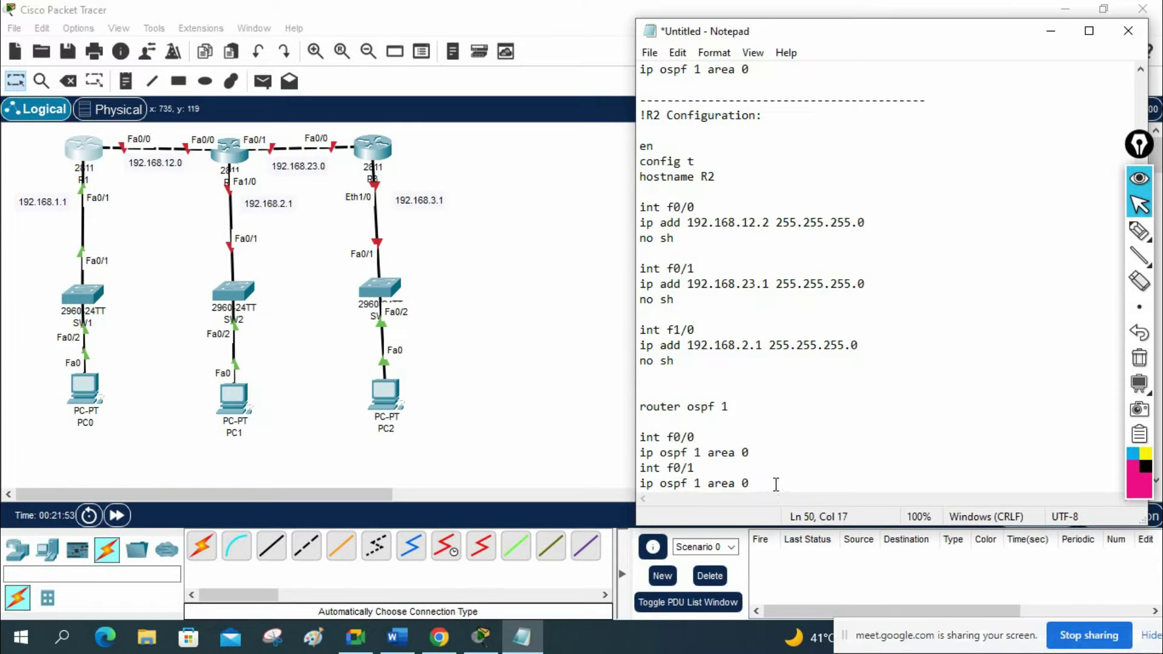
pyautogui.press('Return')
pyautogui.press('Return')
pyautogui.hotkey('ctrl', 'v')
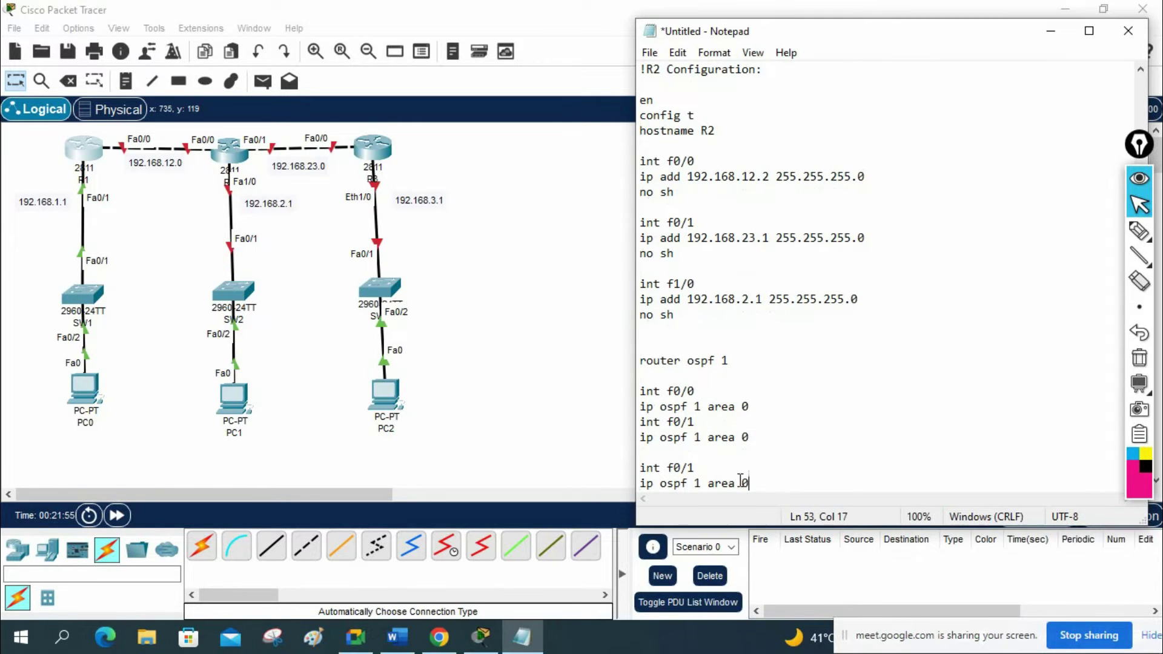
# Replace the duplicated OSPF entry's interface line with "int f1/0" and remove the blank line above it.
pyautogui.moveTo(699, 285); pyautogui.dragTo(642, 293)
pyautogui.hotkey('ctrl', 'c')
pyautogui.moveTo(697, 468); pyautogui.dragTo(637, 469)
pyautogui.hotkey('ctrl', 'v')
pyautogui.click(653, 459)
pyautogui.press('Delete')
# Add blank lines and a dashed separator line below the R2 configuration.
pyautogui.click(803, 482)
pyautogui.press('Return')
pyautogui.press('Return')
pyautogui.press('Return')
pyautogui.write('------------------------------')
pyautogui.scroll(2, 804, 483)
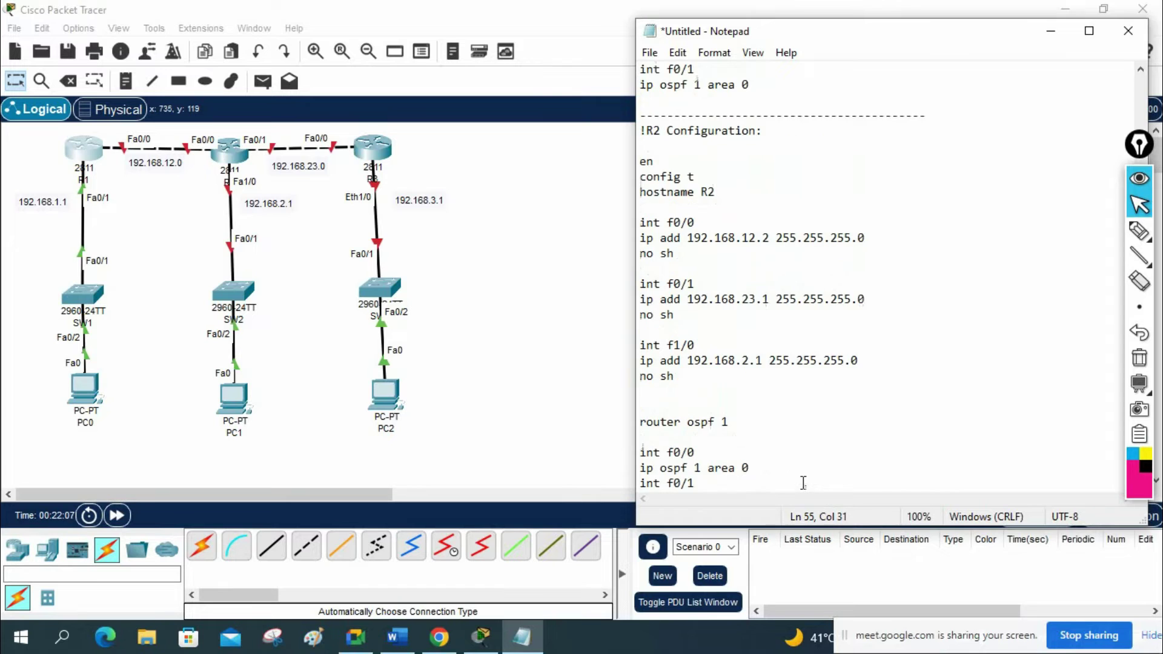
pyautogui.scroll(-2, 755, 462)
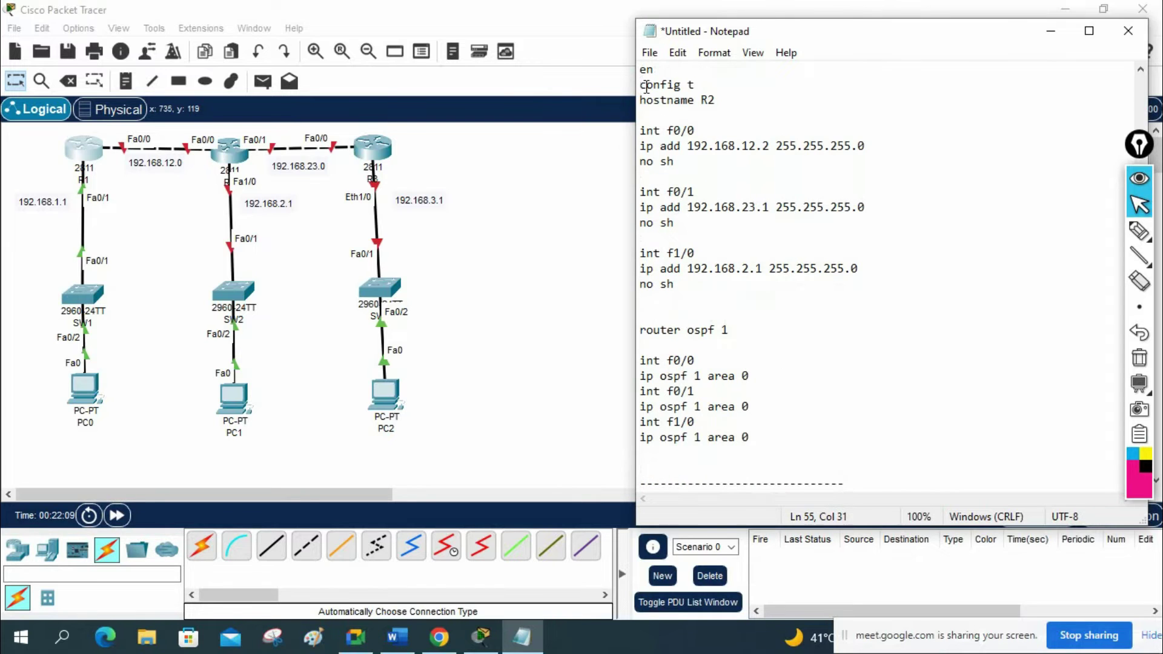
# Copy the full R2 configuration text and open router R2's command line in Packet Tracer, maximized.
pyautogui.scroll(2, 655, 126)
pyautogui.moveTo(641, 130); pyautogui.dragTo(753, 438)
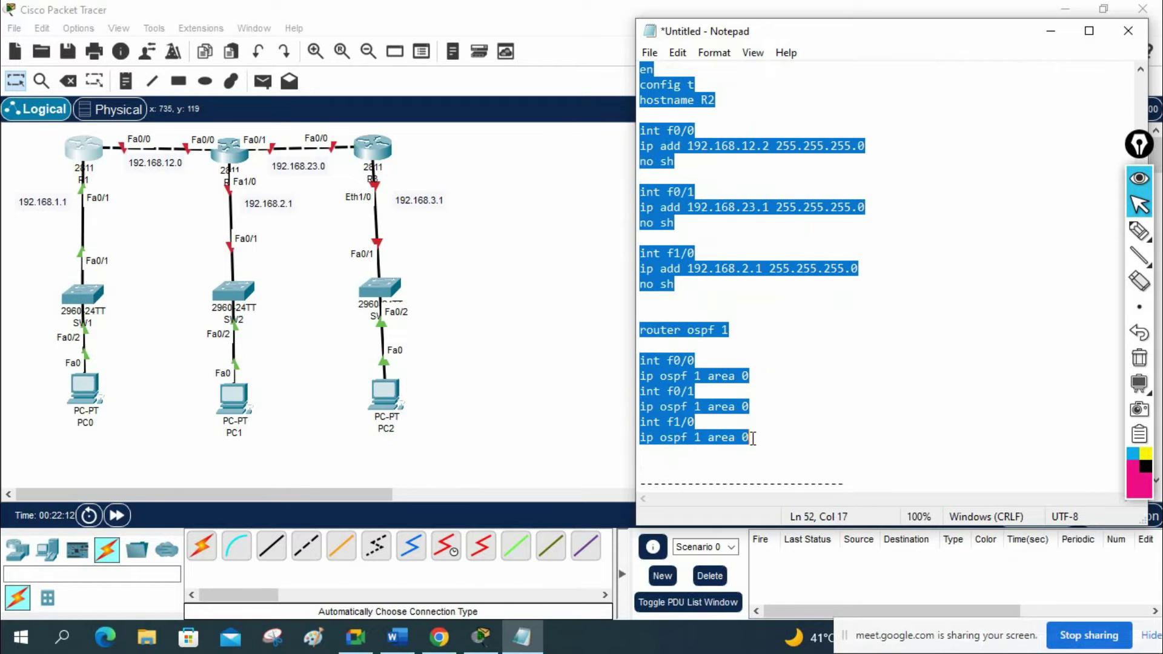
pyautogui.click(227, 153)
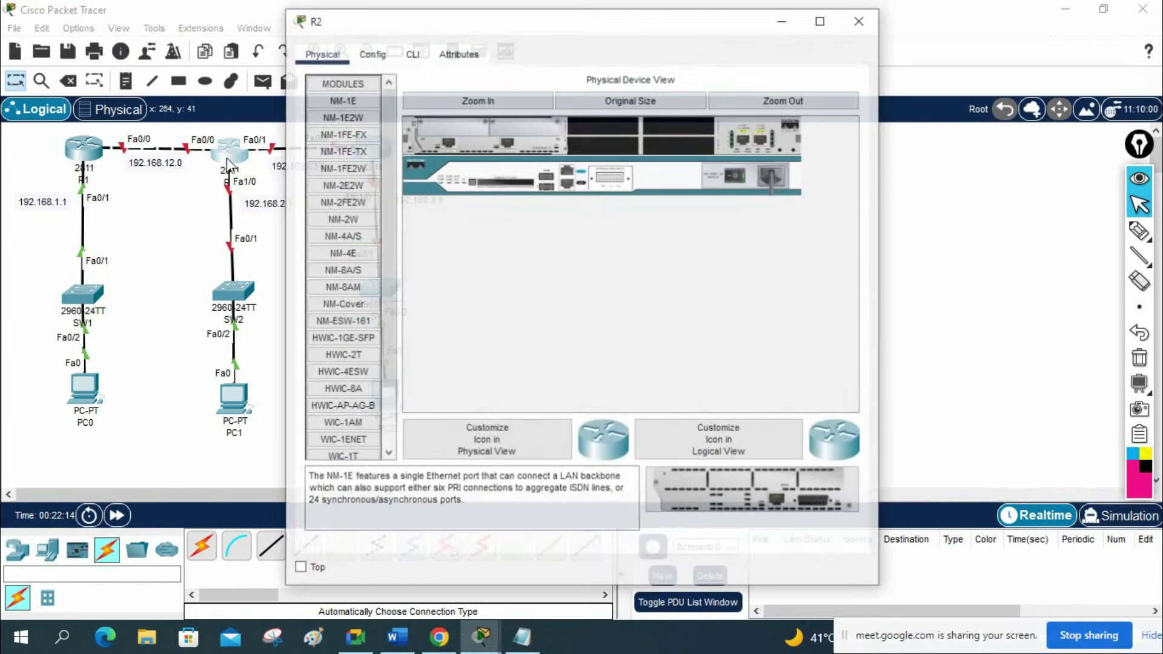
pyautogui.click(411, 53)
pyautogui.click(822, 19)
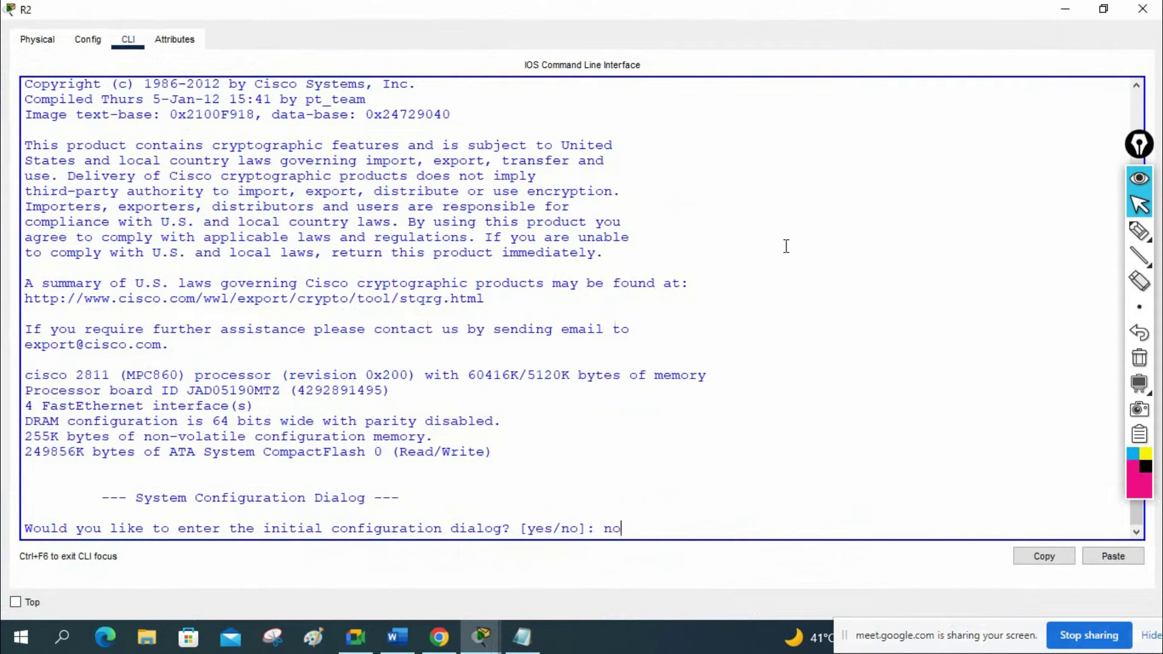
# Answer no to R2's initial configuration dialog and paste the copied R2 configuration at its prompt.
pyautogui.write('no')
pyautogui.press('Return')
pyautogui.press('Return')
pyautogui.press('Return')
pyautogui.press('Return')
pyautogui.press('Return')
pyautogui.press('Return')
pyautogui.press('Return')
pyautogui.press('Return')
pyautogui.press('Return')
pyautogui.press('Return')
pyautogui.press('Return')
pyautogui.press('Return')
pyautogui.press('Return')
pyautogui.press('Return')
pyautogui.press('Return')
pyautogui.rightClick(374, 365)
pyautogui.click(393, 389)
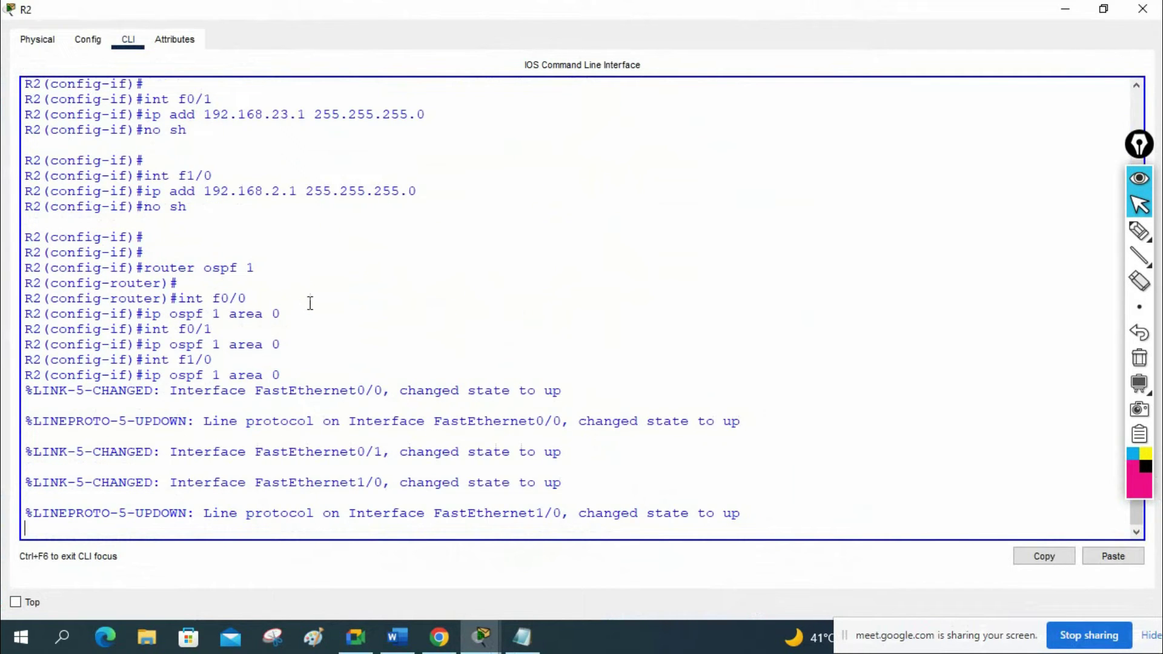
# Exit configuration mode on R2, save its configuration with "wr" and close its window.
pyautogui.press('Return')
pyautogui.press('Return')
pyautogui.press('Return')
pyautogui.hotkey('ctrl', 'z')
pyautogui.press('Return')
pyautogui.press('Return')
pyautogui.write('wr')
pyautogui.press('Return')
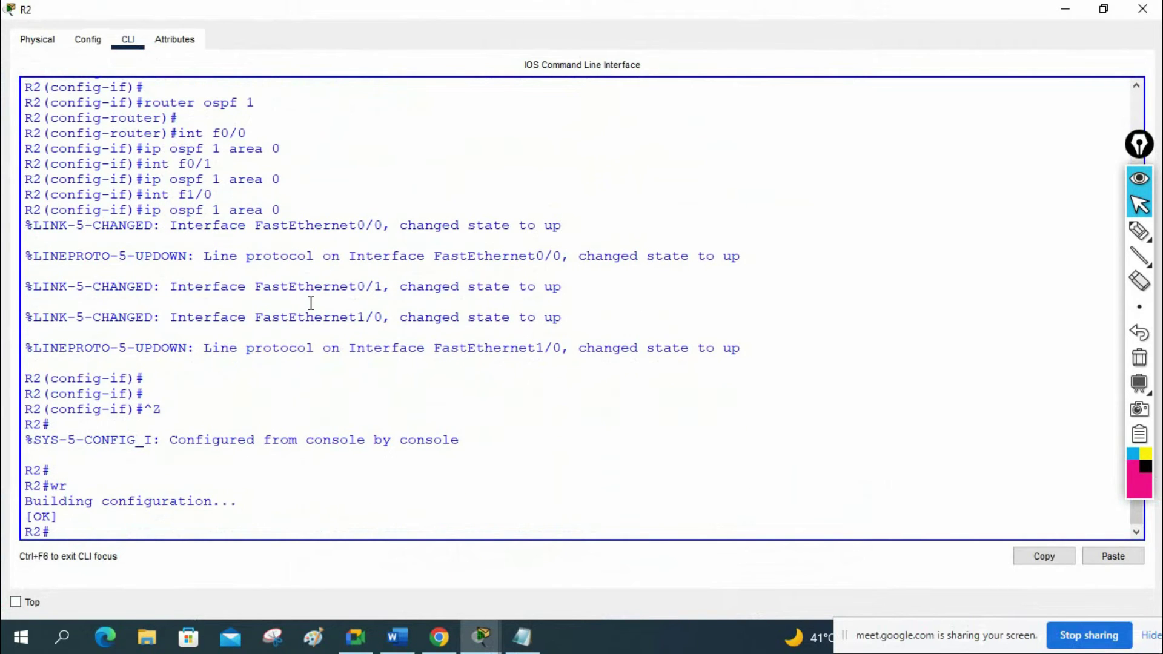
pyautogui.click(1142, 8)
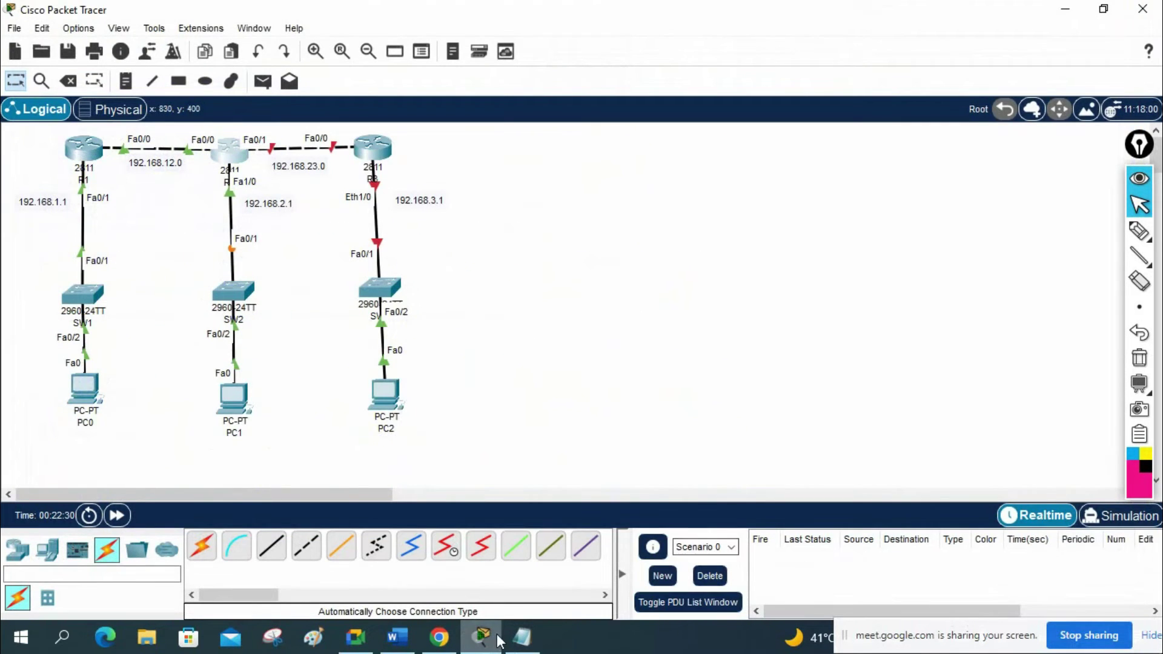
# Switch to Notepad and duplicate the whole R1 configuration, including its heading, below the dashed separator after R2's configuration.
pyautogui.click(522, 638)
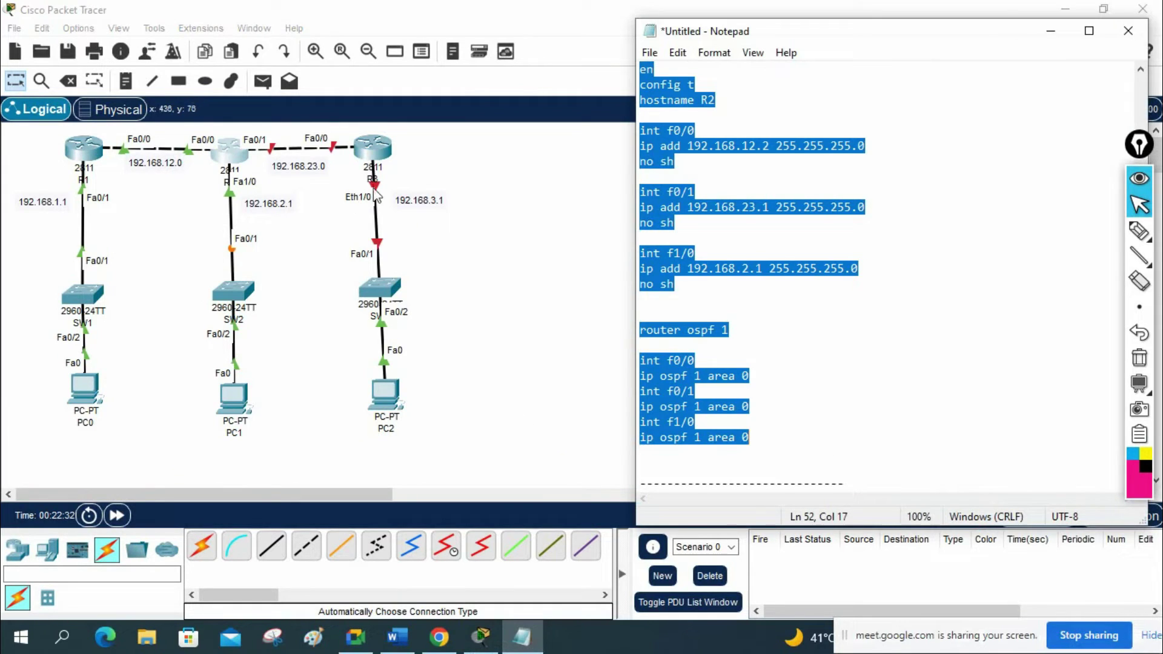
pyautogui.rightClick(657, 235)
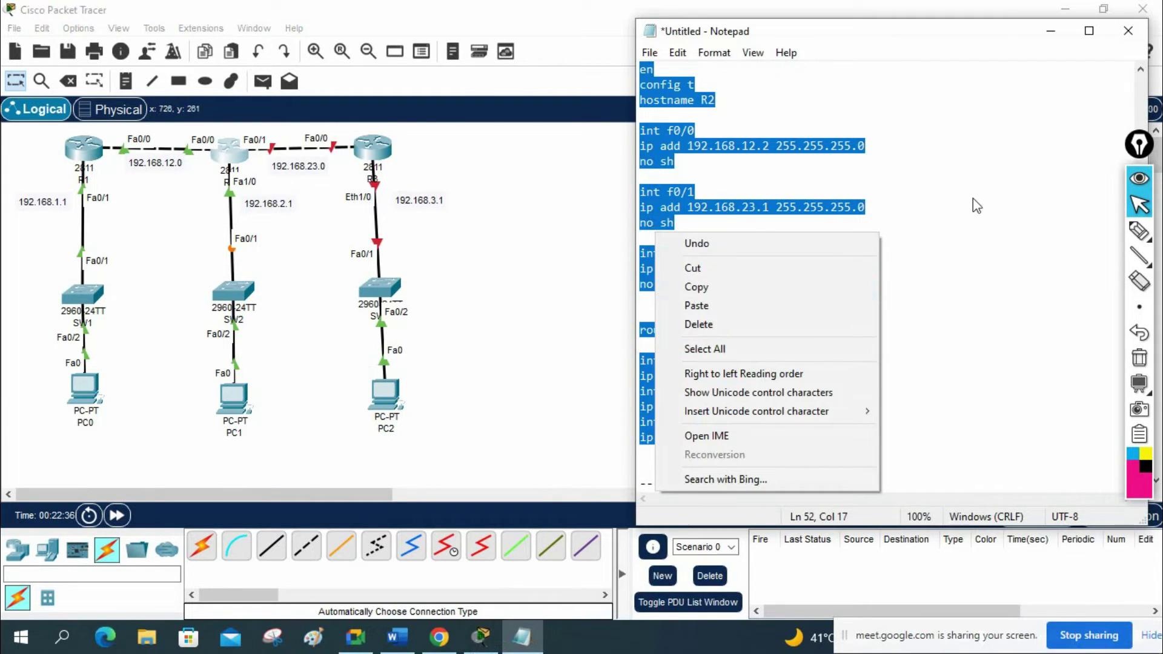
pyautogui.click(776, 218)
pyautogui.scroll(8, 763, 220)
pyautogui.moveTo(756, 359); pyautogui.dragTo(638, 73)
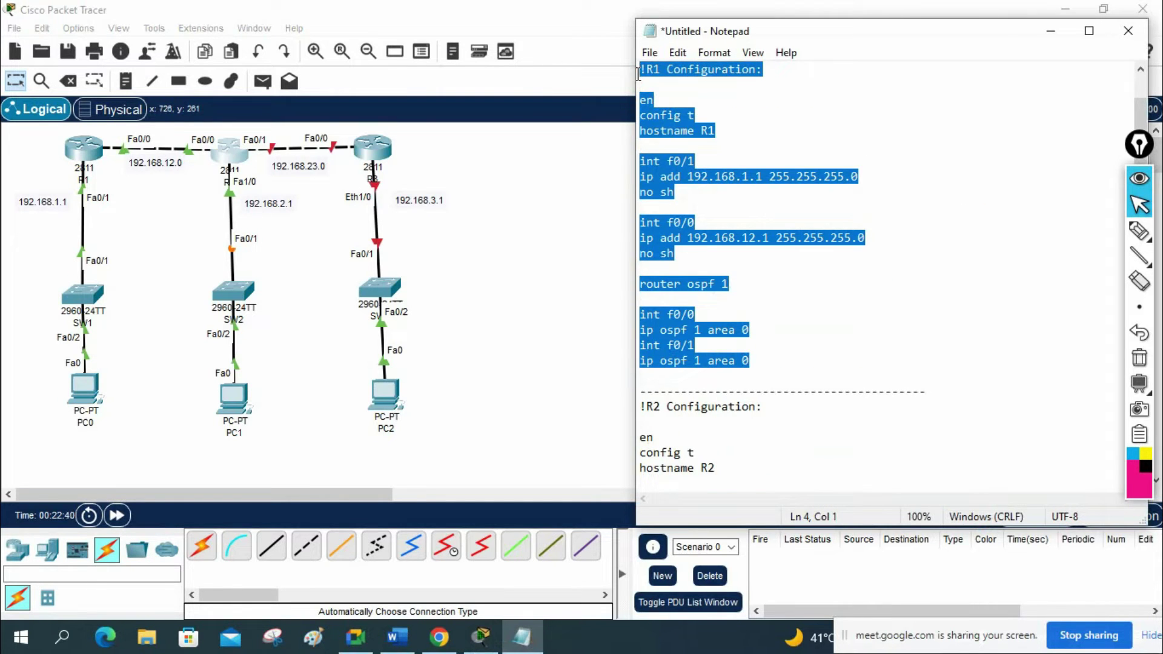
pyautogui.scroll(-8, 762, 331)
pyautogui.click(899, 481)
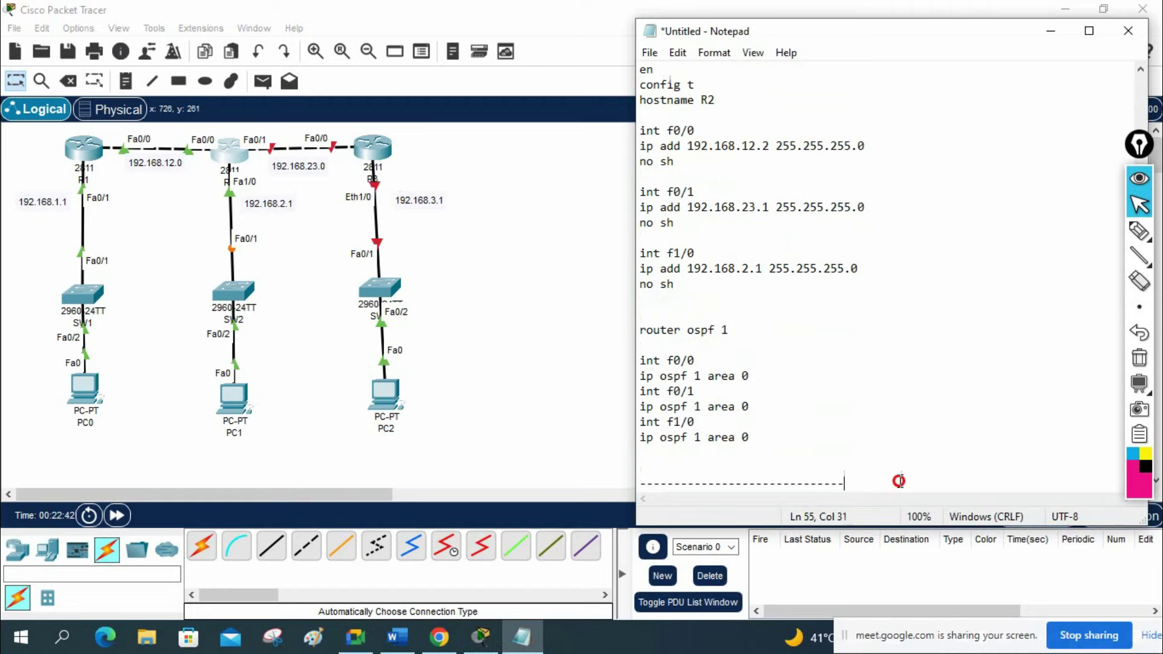
pyautogui.press('Return')
pyautogui.press('Return')
pyautogui.press('Return')
pyautogui.press('BackSpace')
pyautogui.hotkey('ctrl', 'v')
# Change the duplicated block's heading to "!R3 Configuration:" and its hostname to R3.
pyautogui.moveTo(661, 192); pyautogui.dragTo(656, 195)
pyautogui.write('3')
pyautogui.moveTo(717, 254); pyautogui.dragTo(706, 255)
pyautogui.write('3')
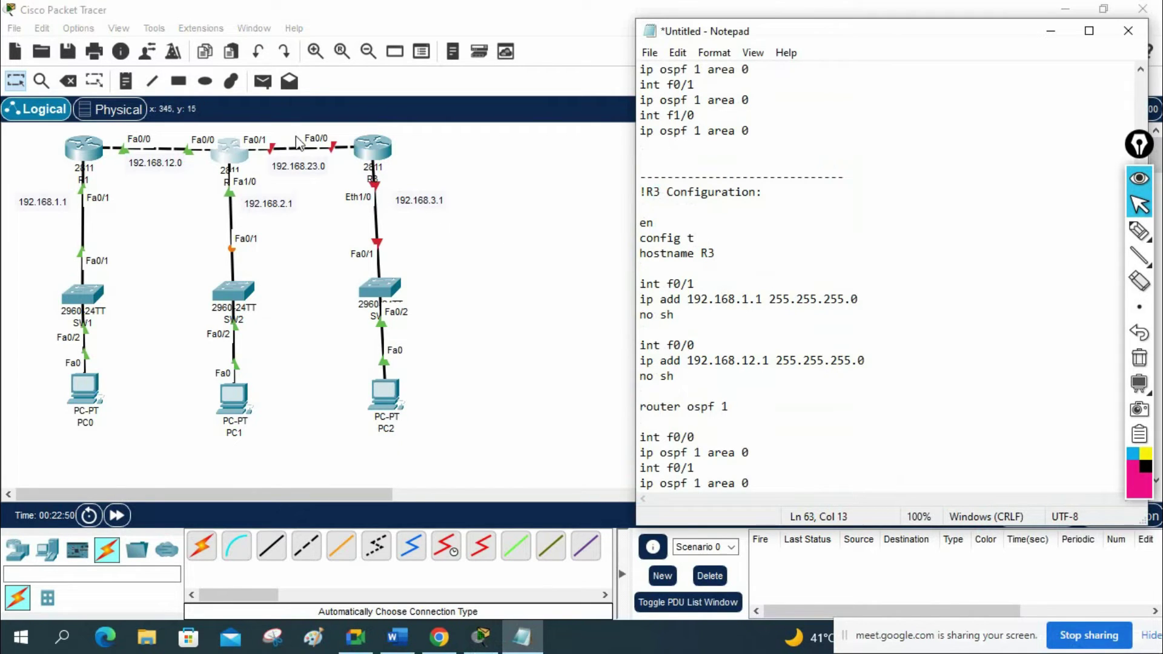
# Move the "int f0/1" address block in R3's configuration below the "int f0/0" block, keeping single blank lines between blocks.
pyautogui.moveTo(675, 315); pyautogui.dragTo(637, 283)
pyautogui.press('Delete')
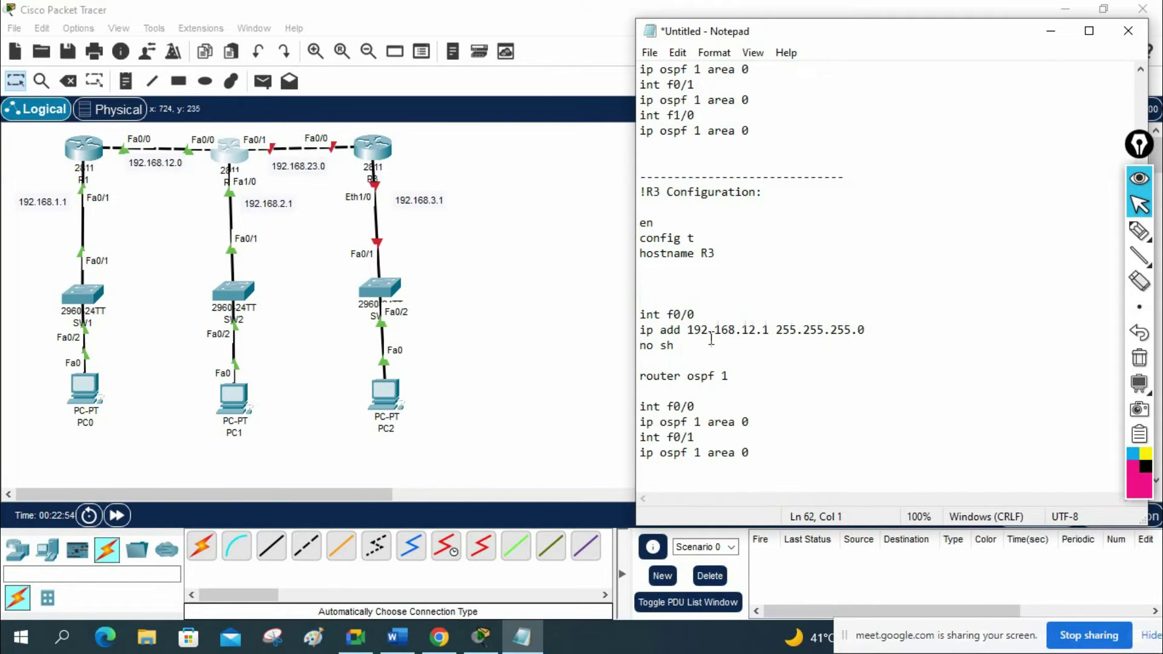
pyautogui.press('Delete')
pyautogui.press('Delete')
pyautogui.click(682, 363)
pyautogui.press('Return')
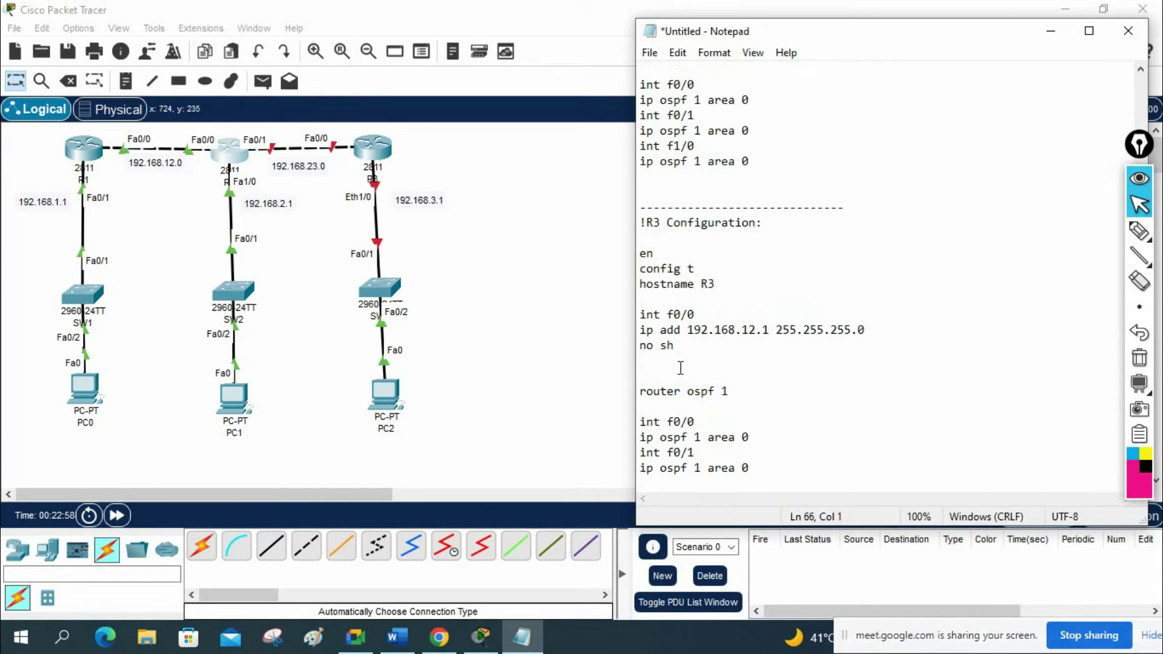
pyautogui.hotkey('ctrl', 'v')
pyautogui.press('Return')
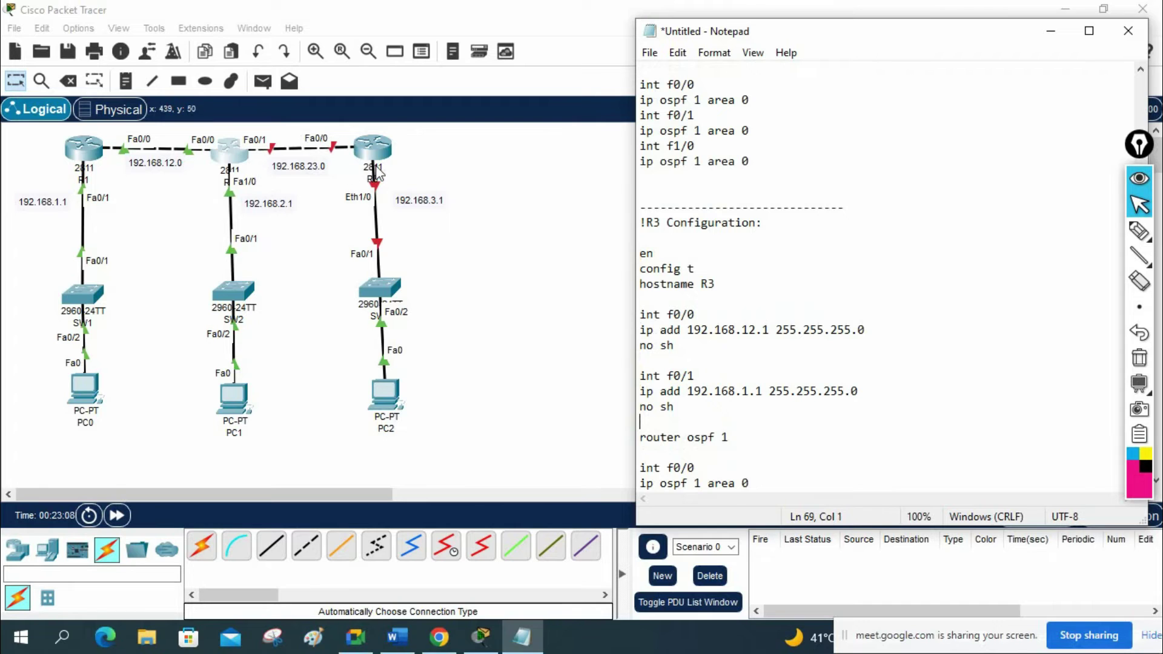
# Change the f0/1 address in R2's configuration text to 192.168.23.2.
pyautogui.scroll(3, 793, 343)
pyautogui.scroll(1, 793, 343)
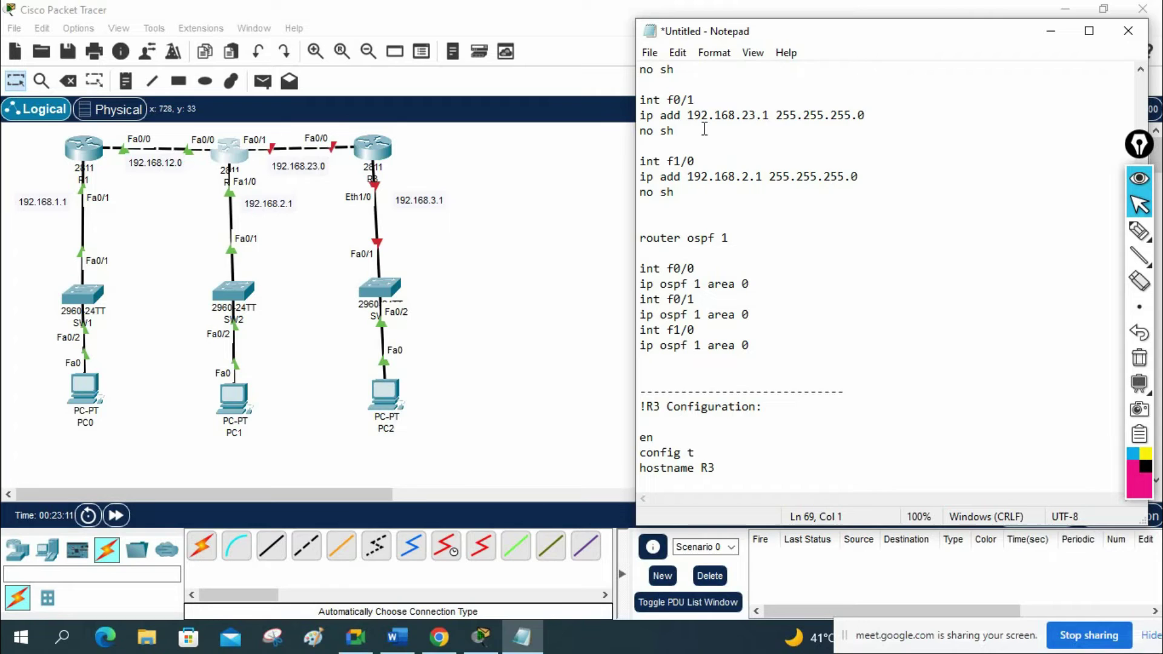
pyautogui.moveTo(761, 115); pyautogui.dragTo(771, 116)
pyautogui.write('2')
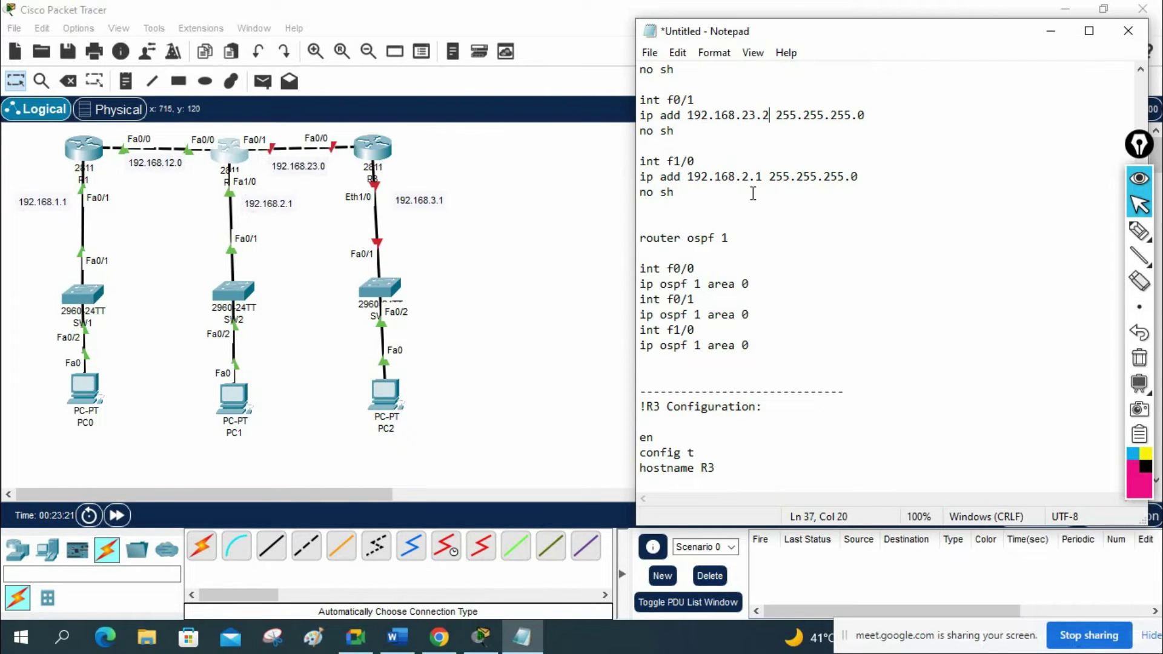
pyautogui.scroll(4, 758, 200)
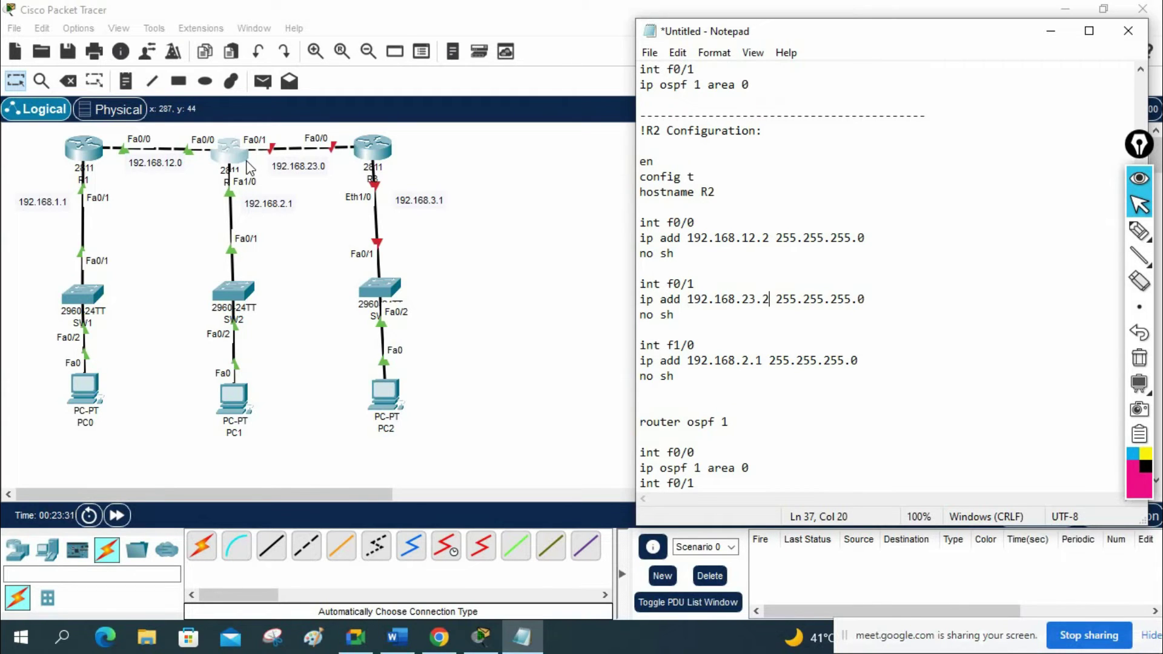
pyautogui.scroll(-2, 737, 372)
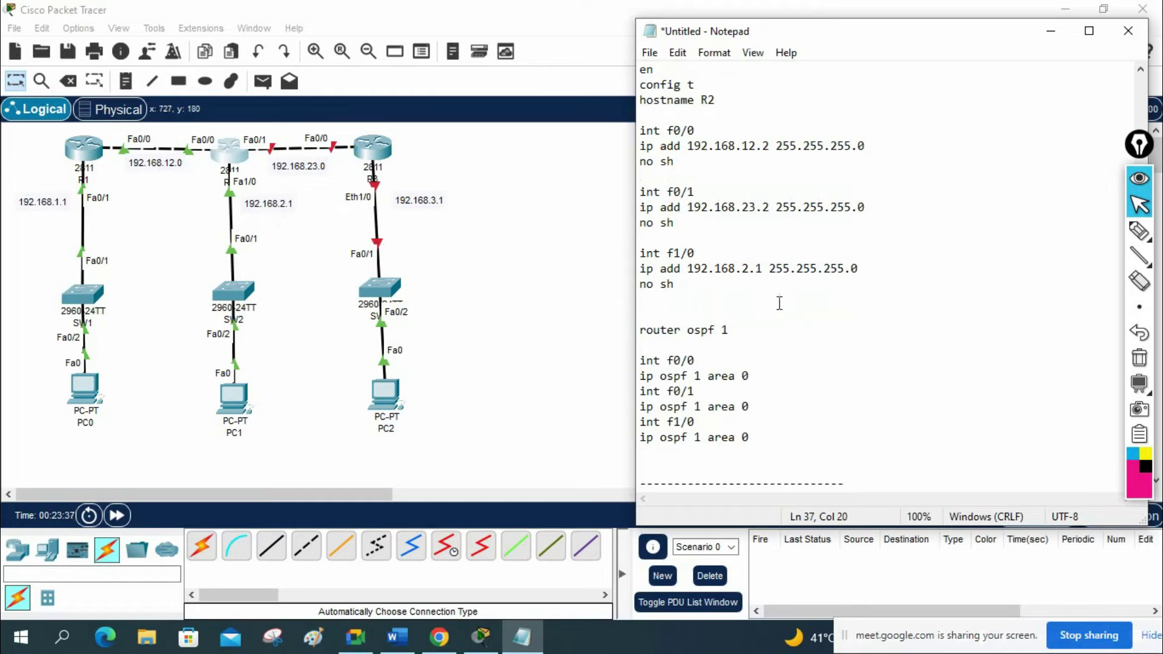
# Set the f0/0 address in R3's configuration to 192.168.23.3.
pyautogui.scroll(-6, 780, 303)
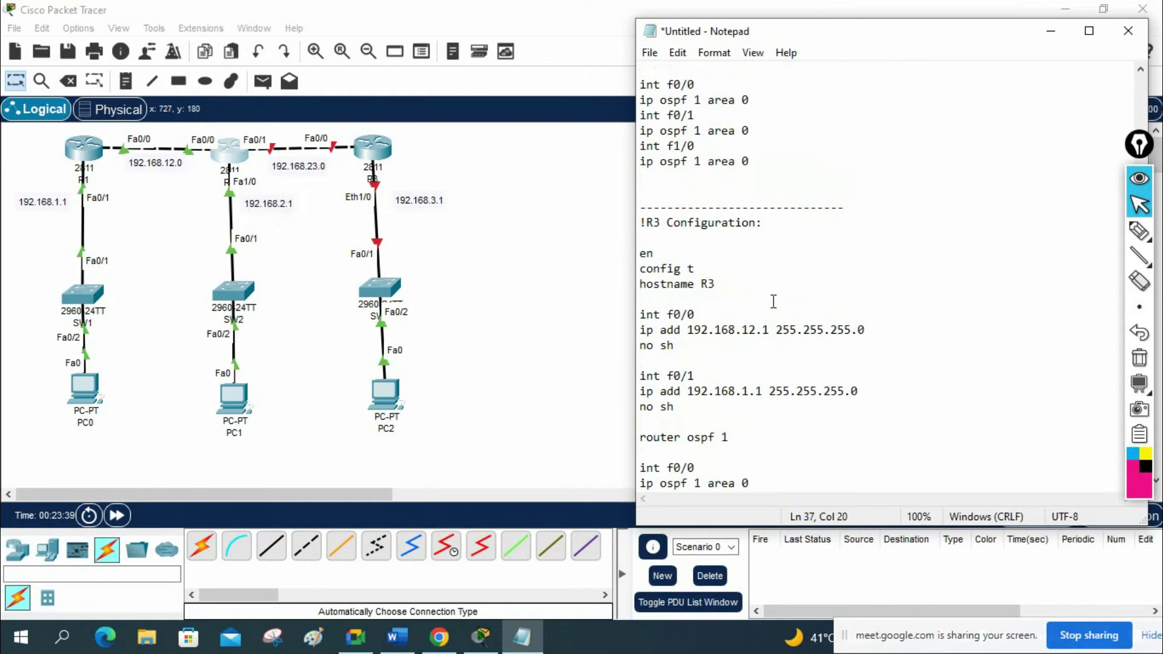
pyautogui.scroll(-1, 774, 302)
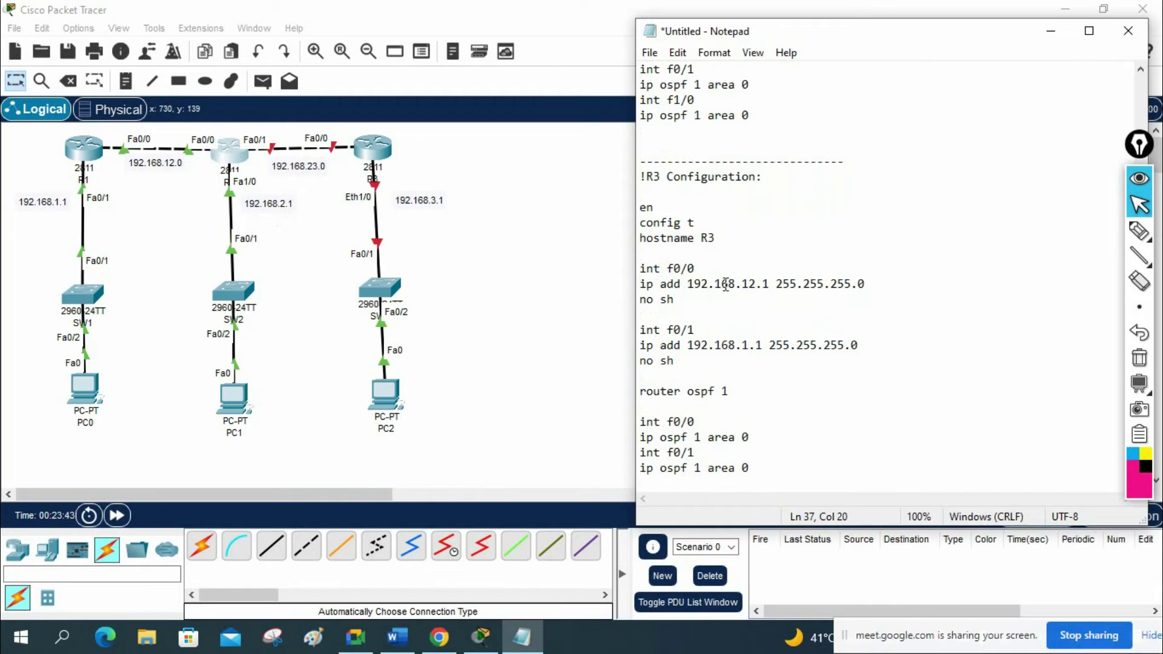
pyautogui.moveTo(754, 285); pyautogui.dragTo(744, 284)
pyautogui.write('23')
pyautogui.press('Right')
pyautogui.hotkey('shift', 'Right')
pyautogui.press('Delete')
pyautogui.write('3')
pyautogui.moveTo(891, 300); pyautogui.dragTo(641, 270)
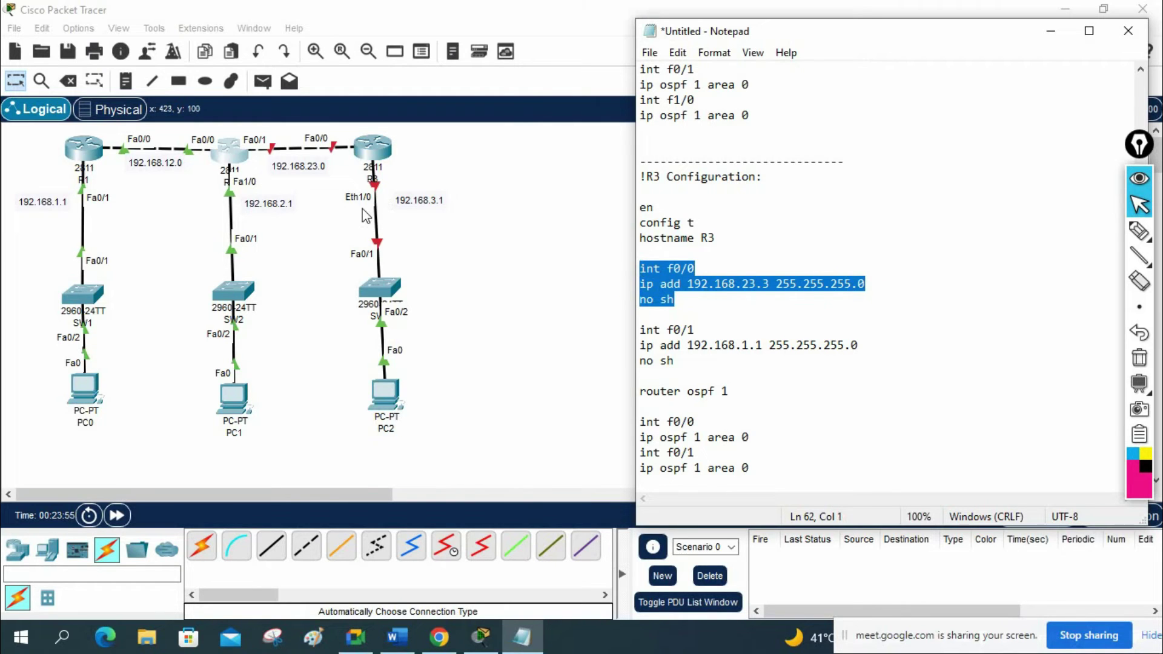
# Change R3's second interface block to "int eth1/0" with address 192.168.3.1.
pyautogui.moveTo(695, 329); pyautogui.dragTo(670, 324)
pyautogui.write('et')
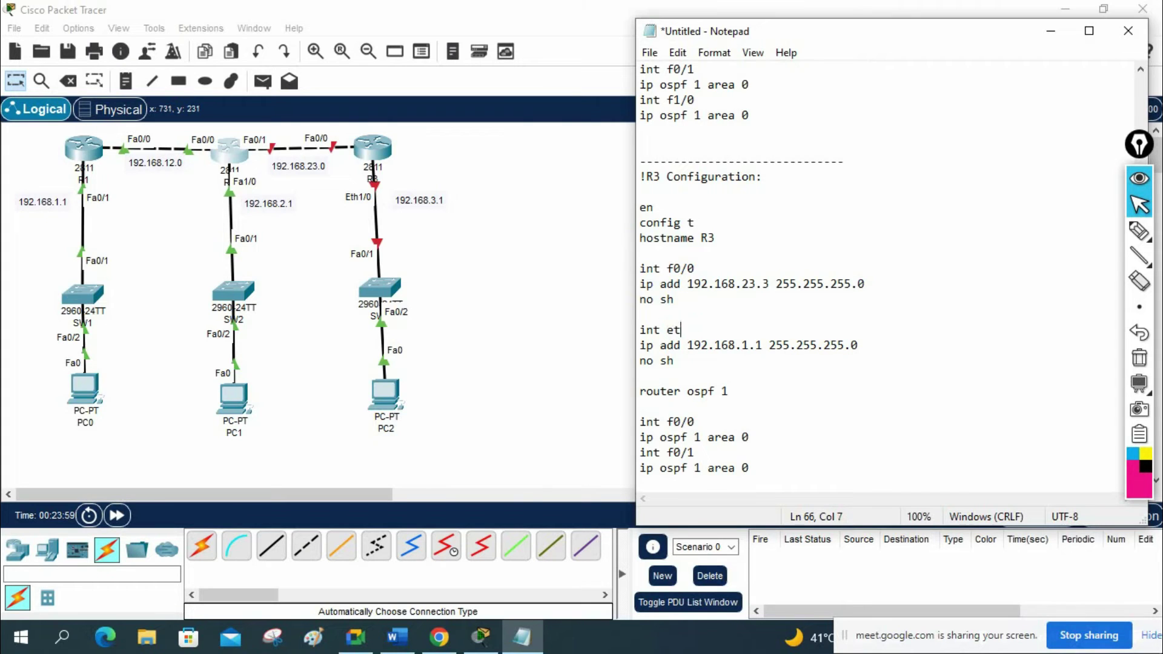
pyautogui.write('h1/0')
pyautogui.click(744, 346)
pyautogui.moveTo(744, 346); pyautogui.dragTo(746, 347)
pyautogui.scroll(-1, 760, 337)
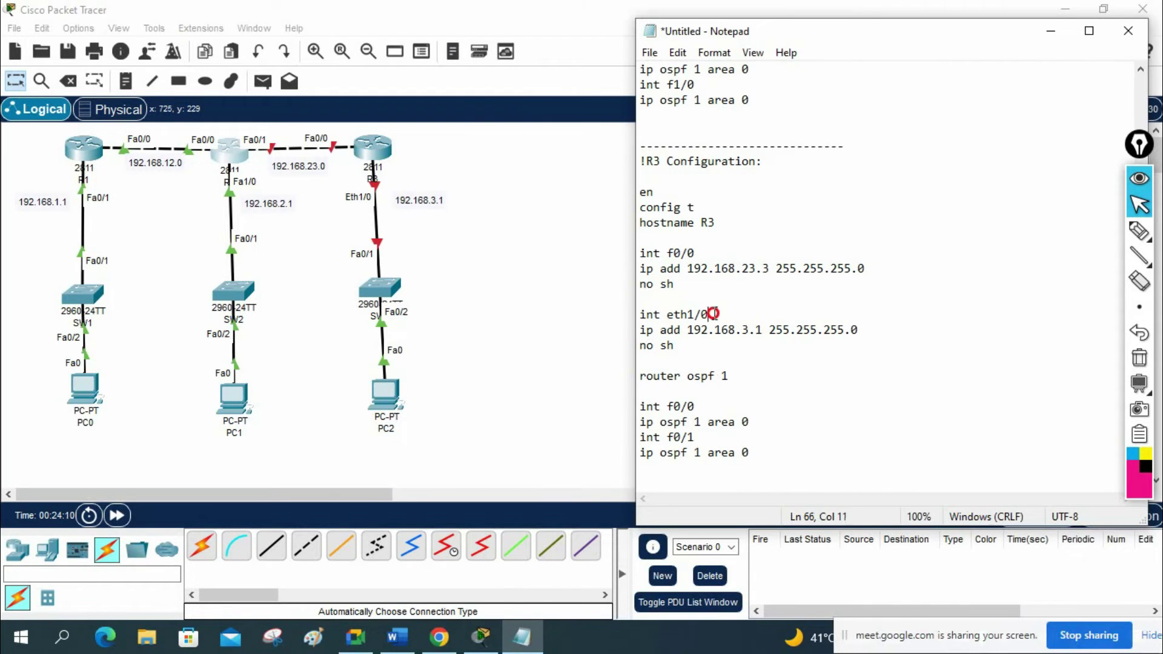
# Replace "int f0/1" in R3's OSPF lines with a copy of the "int eth1/0" line.
pyautogui.moveTo(709, 315); pyautogui.dragTo(617, 317)
pyautogui.hotkey('ctrl', 'c')
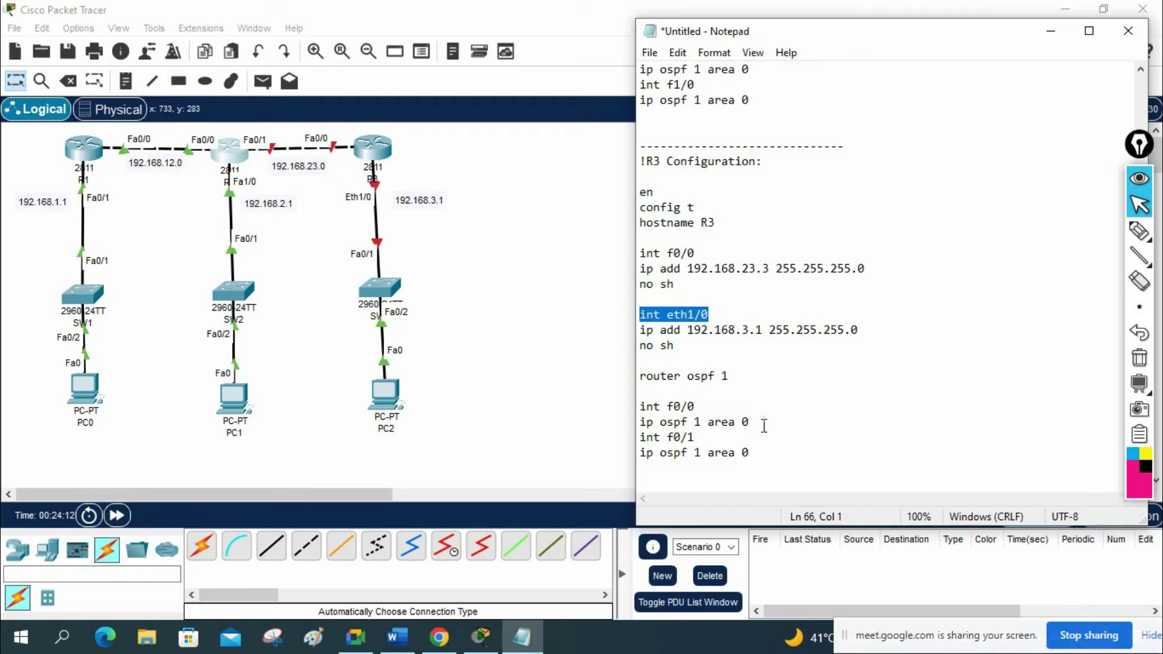
pyautogui.moveTo(765, 425); pyautogui.dragTo(627, 407)
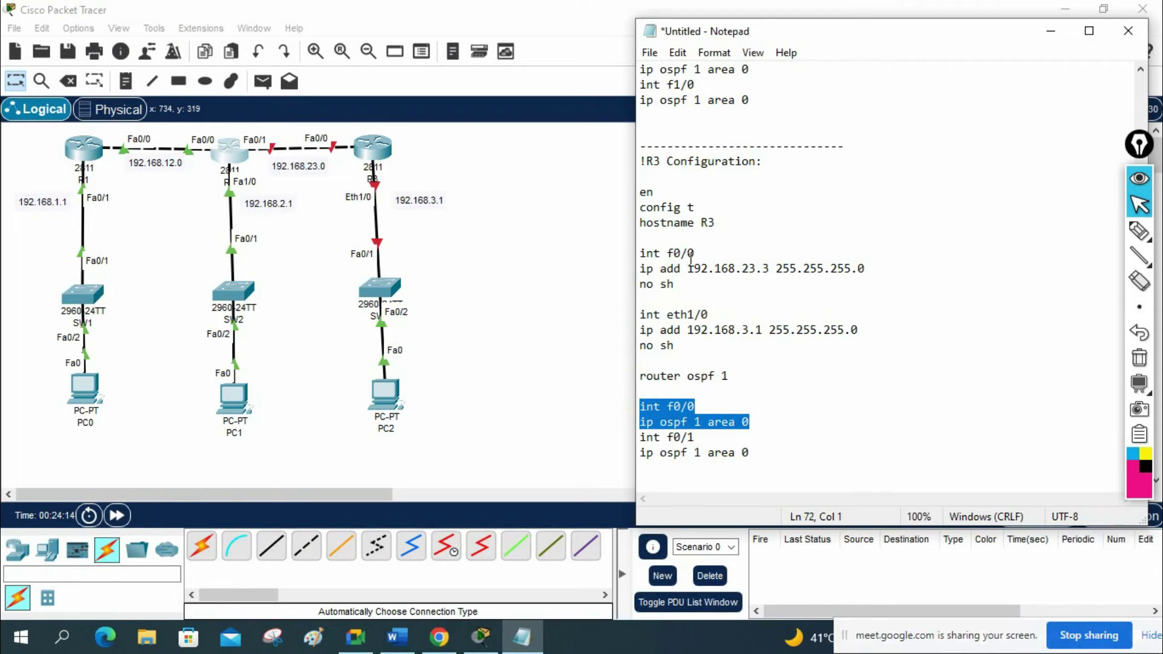
pyautogui.moveTo(697, 438); pyautogui.dragTo(627, 439)
pyautogui.hotkey('ctrl', 'v')
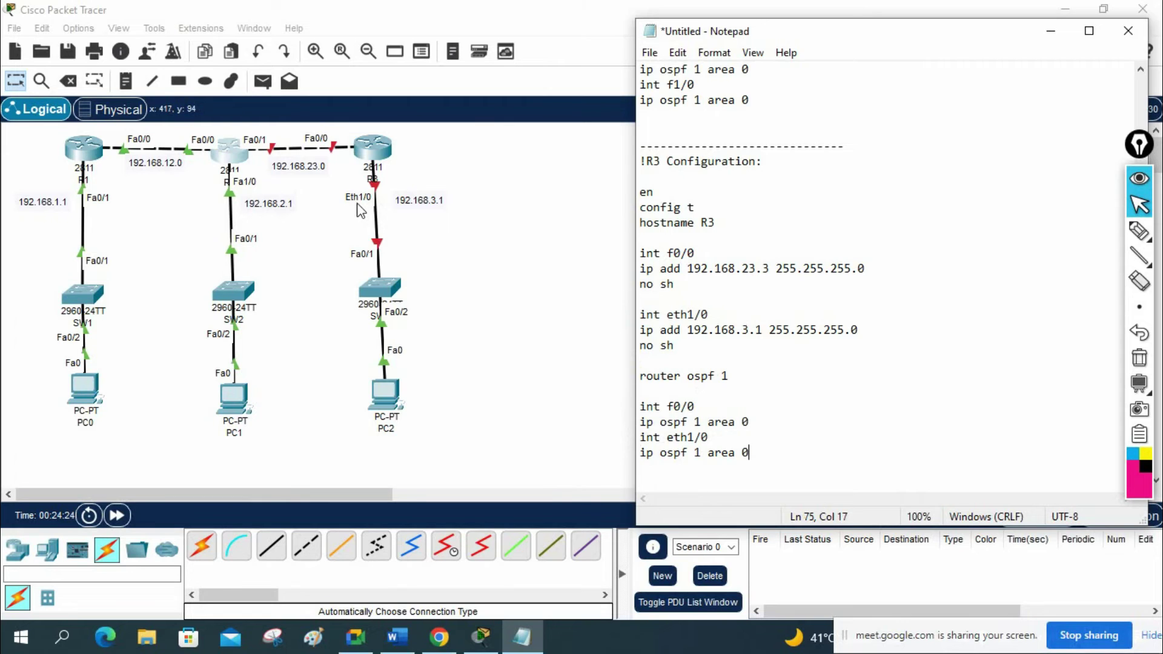
# Copy the full R3 configuration text and open router R3's command line in Packet Tracer, maximized.
pyautogui.moveTo(768, 462); pyautogui.dragTo(621, 163)
pyautogui.hotkey('ctrl', 'c')
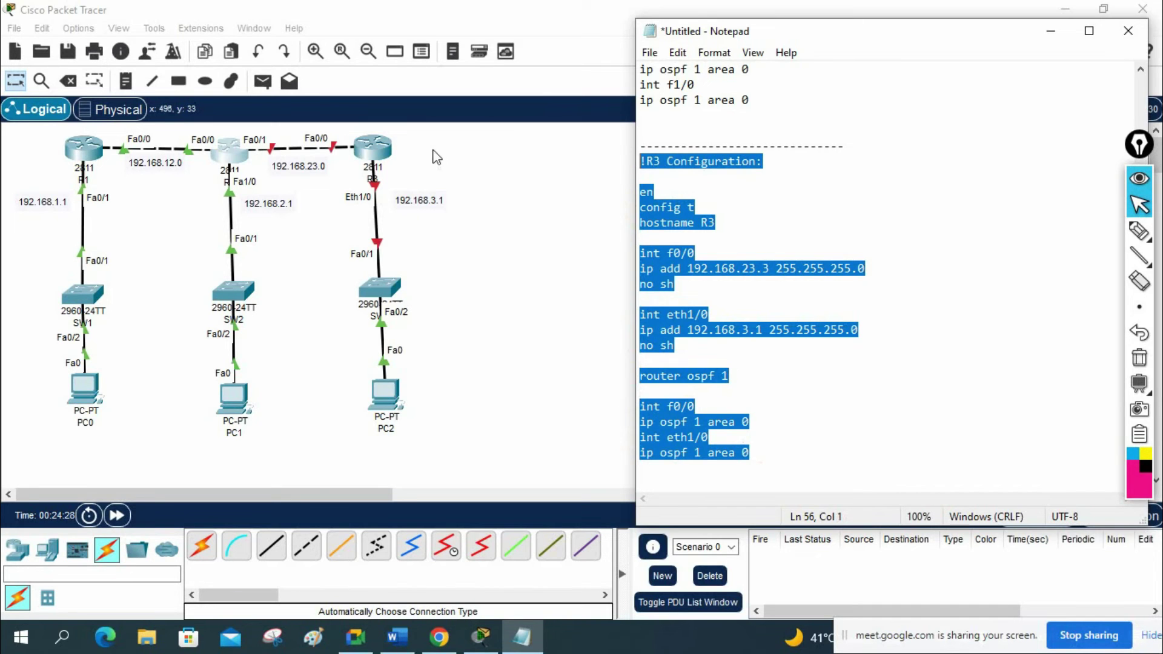
pyautogui.click(368, 152)
pyautogui.click(412, 54)
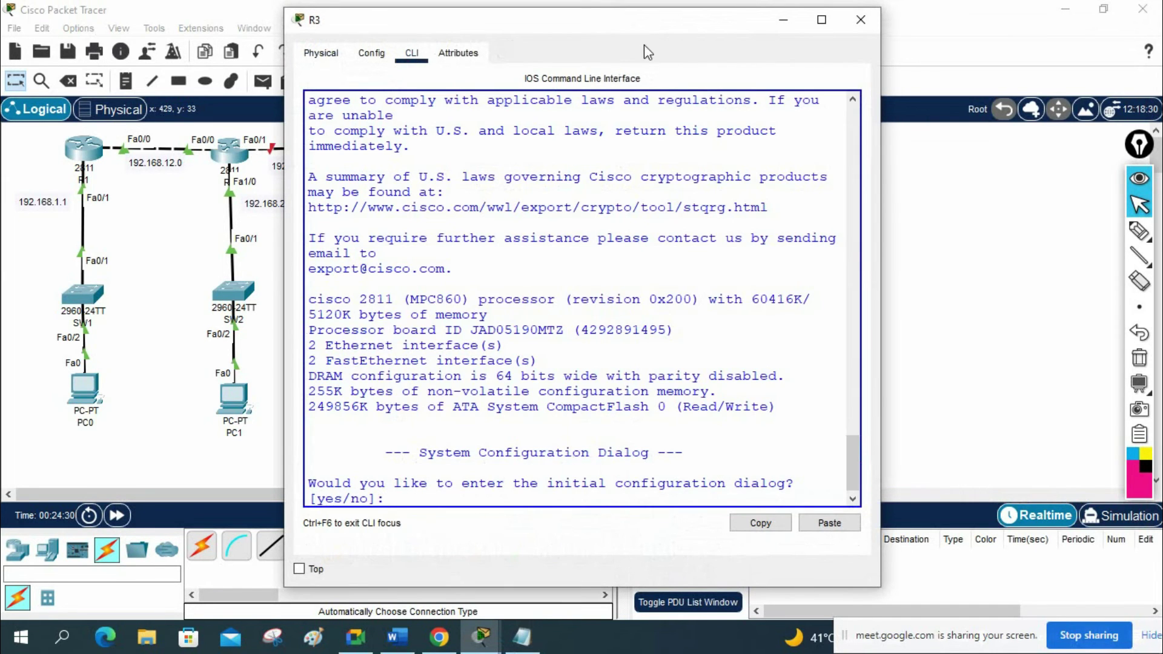
pyautogui.click(822, 19)
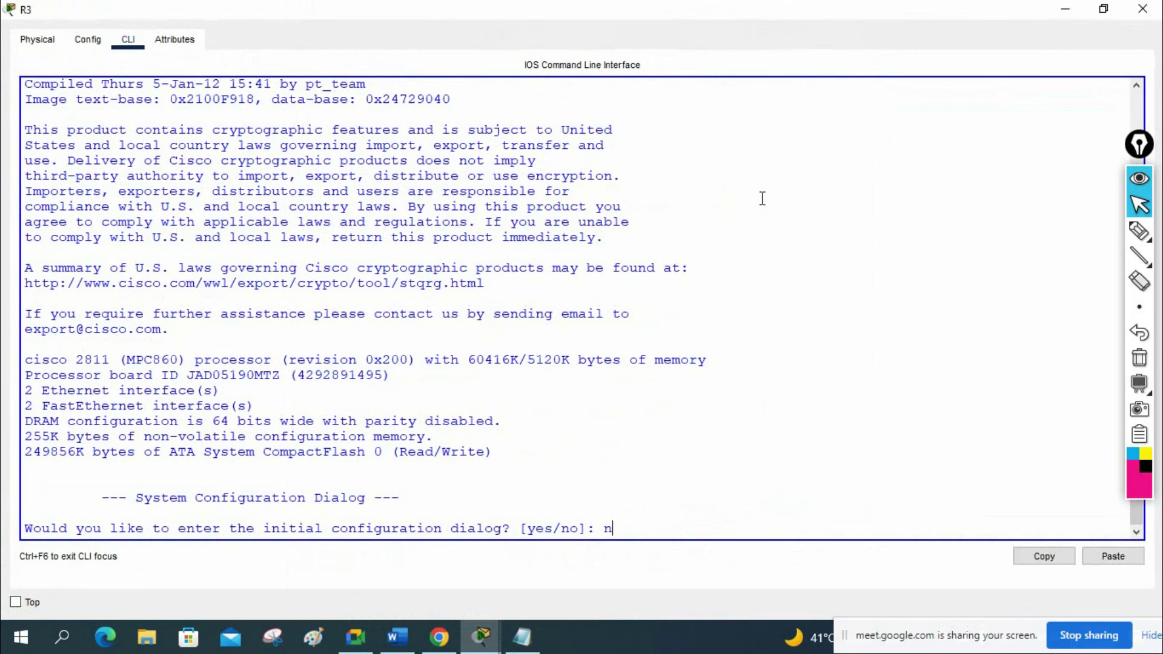
# Answer no to R3's initial configuration dialog and paste the copied R3 configuration at its prompt.
pyautogui.press('Return')
pyautogui.press('Return')
pyautogui.press('Return')
pyautogui.press('Return')
pyautogui.press('Return')
pyautogui.press('Return')
pyautogui.press('Return')
pyautogui.press('Return')
pyautogui.press('Return')
pyautogui.press('Return')
pyautogui.press('Return')
pyautogui.rightClick(442, 303)
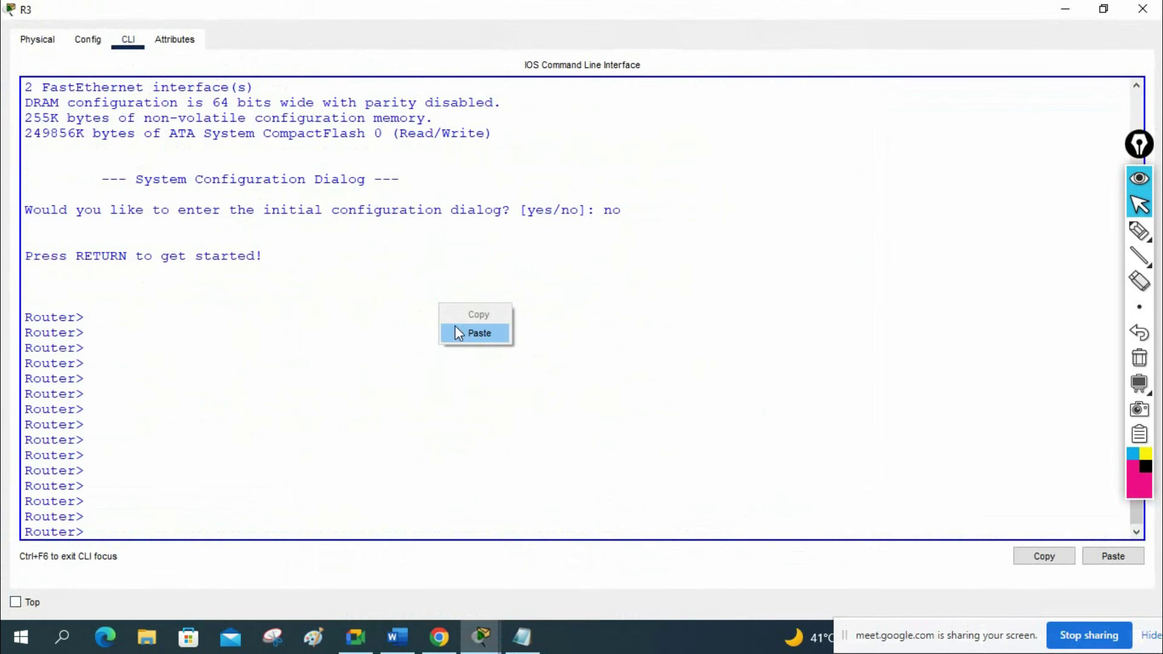
pyautogui.click(460, 332)
# Exit configuration mode on R3, save its configuration with "wr" and close its window.
pyautogui.press('Return')
pyautogui.press('Return')
pyautogui.press('Return')
pyautogui.press('Return')
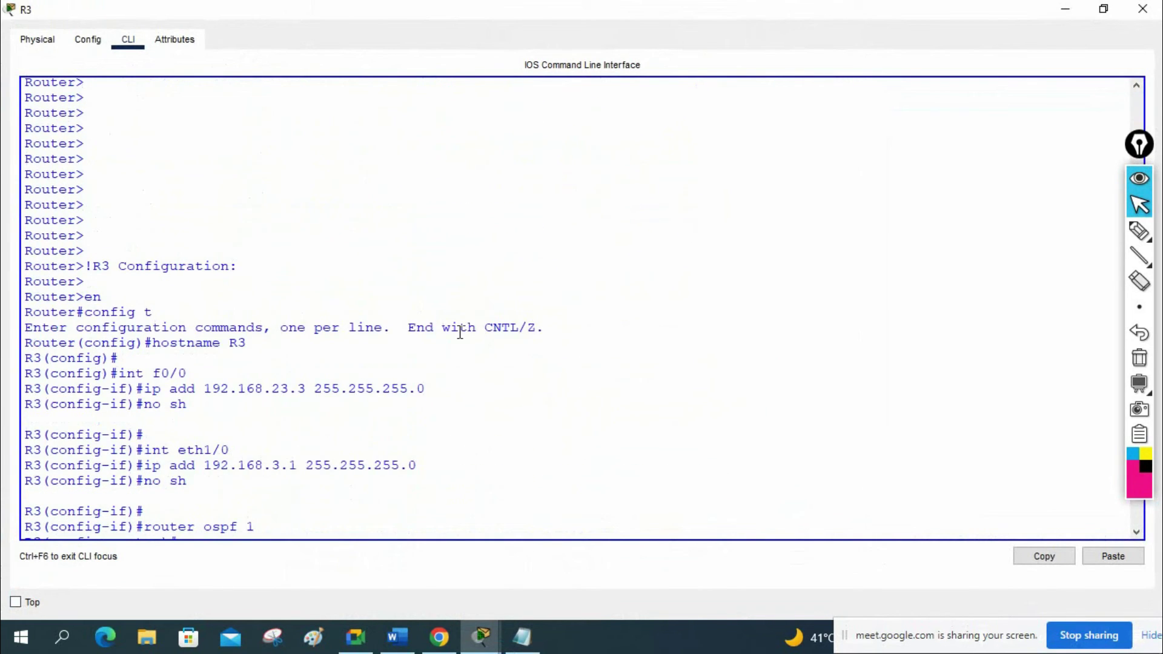
pyautogui.press('Return')
pyautogui.hotkey('ctrl', 'z')
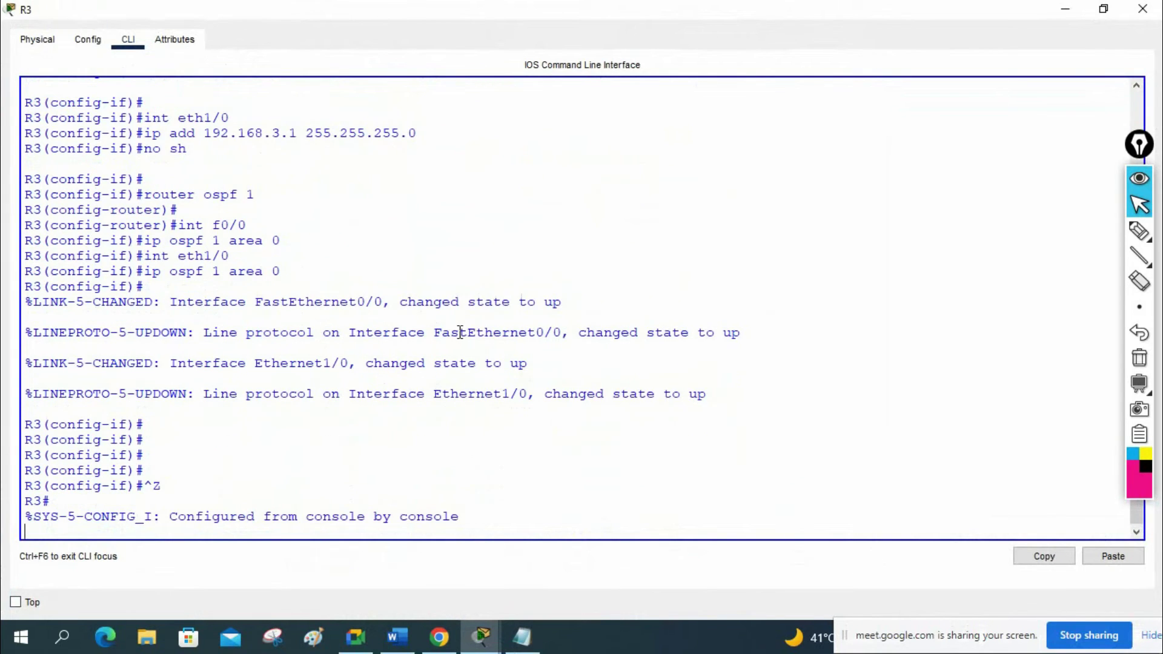
pyautogui.press('Return')
pyautogui.press('Return')
pyautogui.press('Return')
pyautogui.press('Return')
pyautogui.press('Return')
pyautogui.press('Return')
pyautogui.press('Return')
pyautogui.press('Return')
pyautogui.press('Return')
pyautogui.write('w')
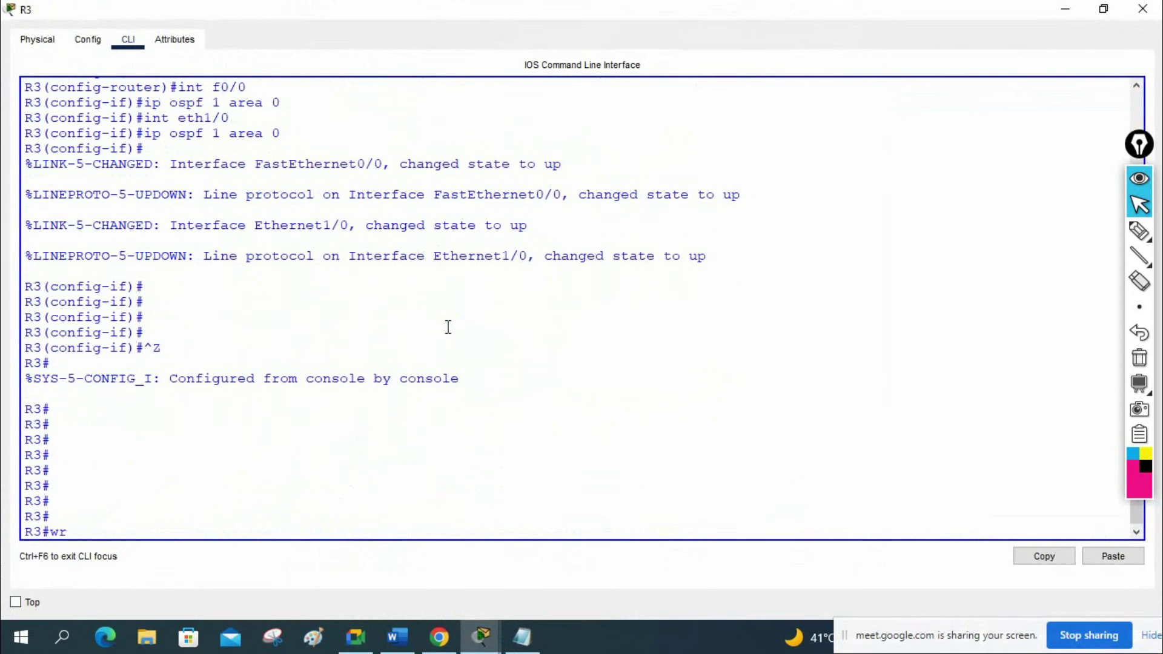
pyautogui.write('r')
pyautogui.press('Return')
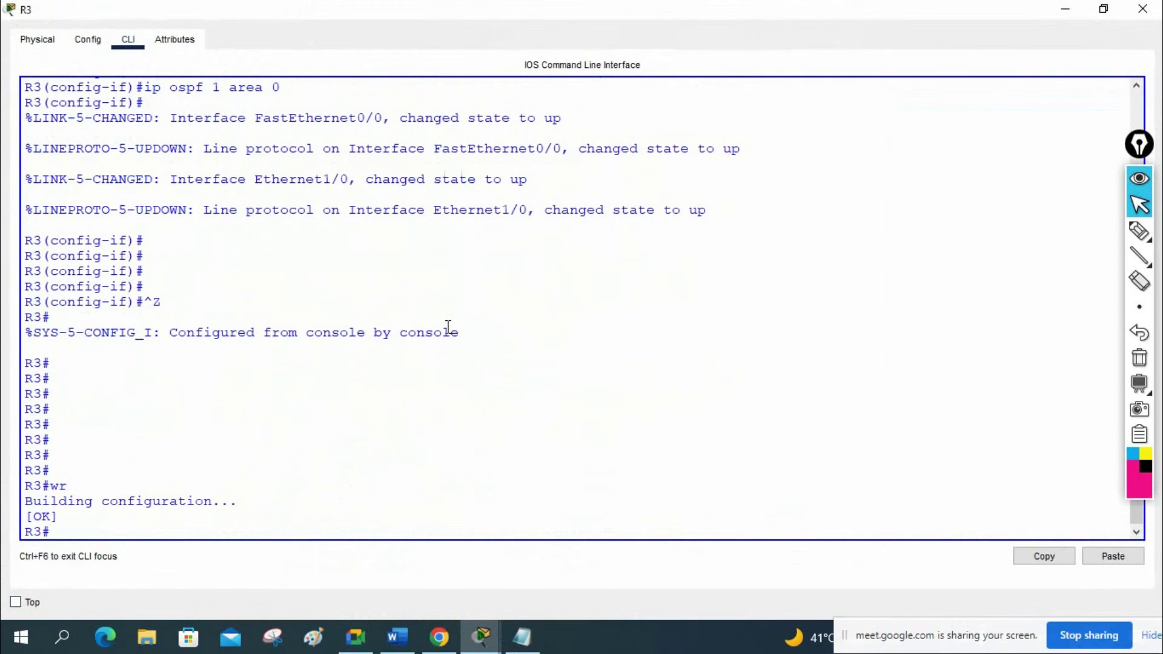
pyautogui.click(1137, 8)
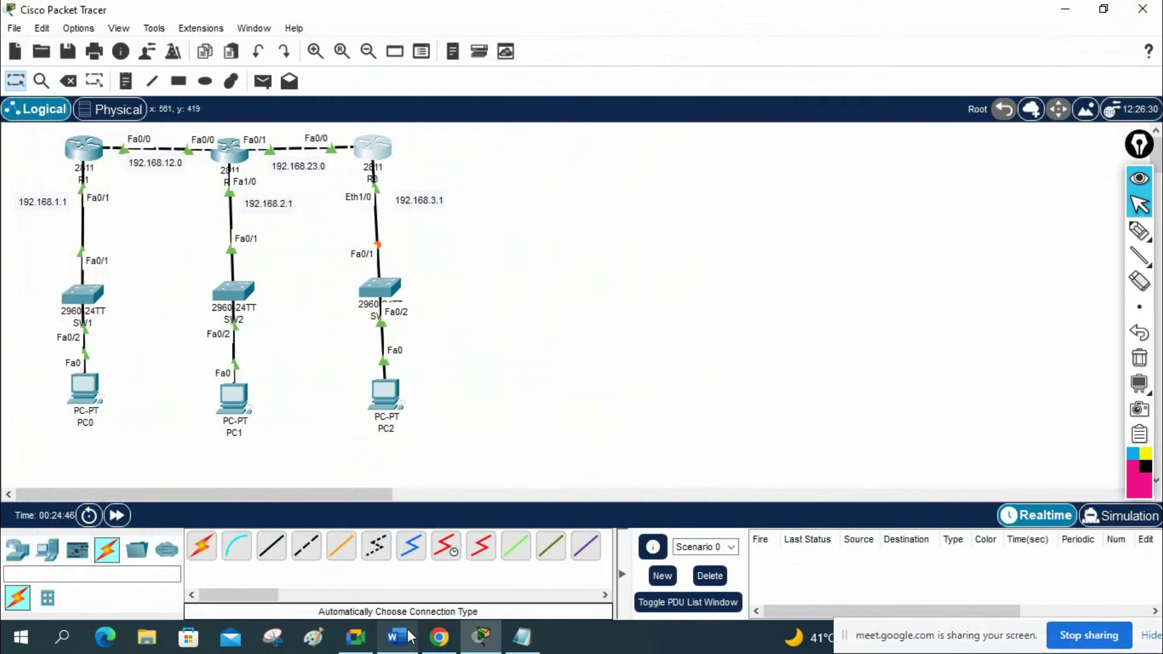
# Choose the annotation pen and draw a freehand arc over the topology from SW1's side around to SW3's side.
pyautogui.moveTo(1139, 270)
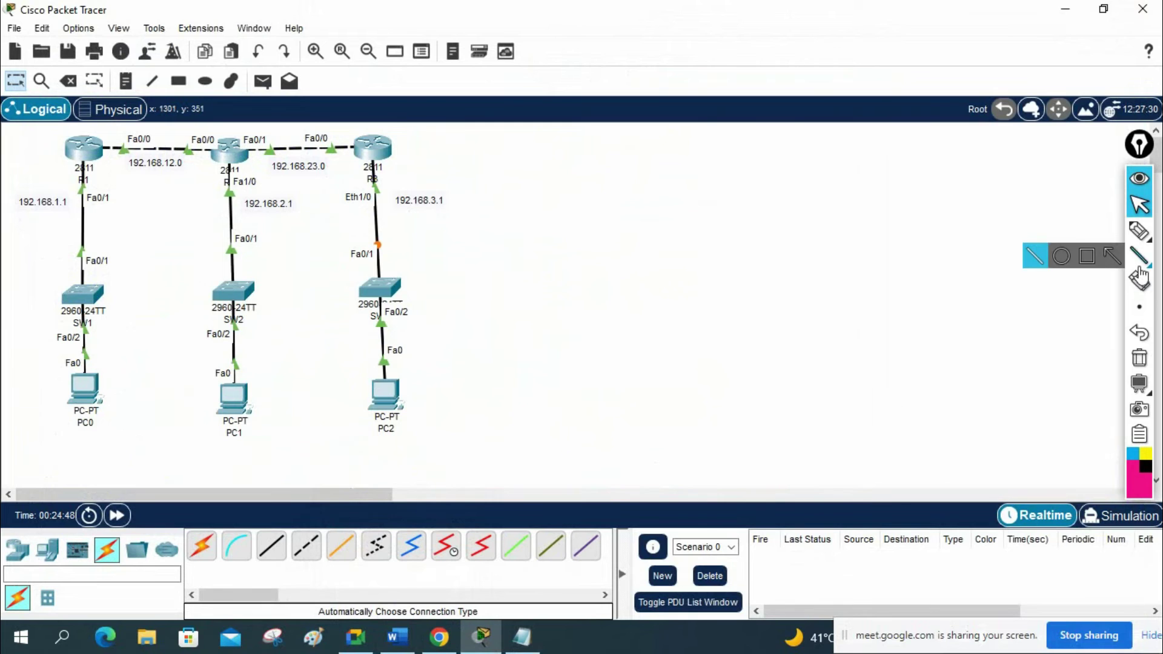
pyautogui.click(1140, 230)
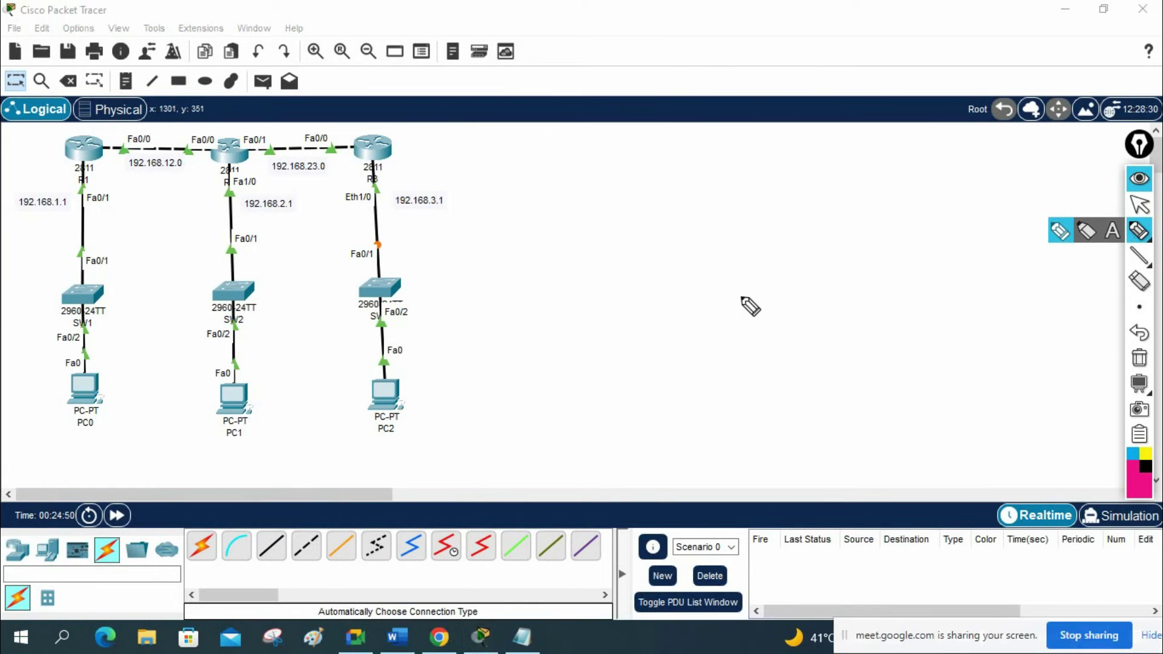
pyautogui.moveTo(45, 289)
pyautogui.mouseDown()
pyautogui.moveTo(25, 224)
pyautogui.moveTo(41, 144)
pyautogui.moveTo(86, 121)
pyautogui.moveTo(176, 107)
pyautogui.moveTo(372, 108)
pyautogui.moveTo(450, 163)
pyautogui.moveTo(473, 300)
pyautogui.mouseUp()
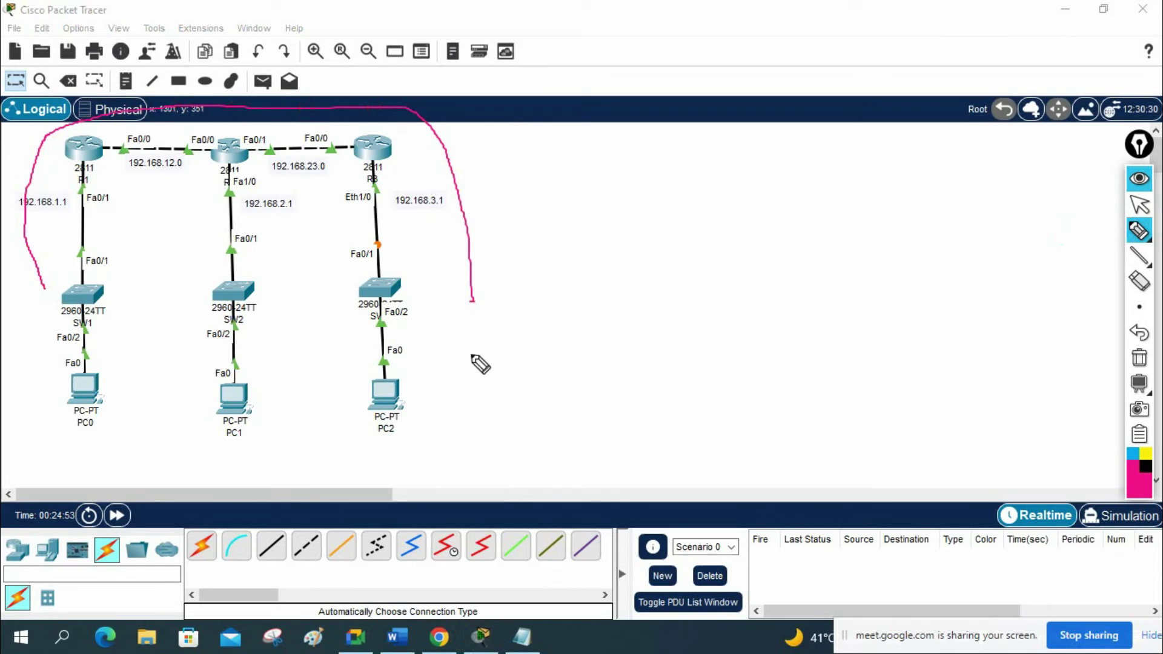
# Handwrite "R1 192.168.1.0" and "R3 192.168.3.0" beside the topology, with a curved arrow from R1 to R3.
pyautogui.moveTo(513, 381)
pyautogui.mouseDown()
pyautogui.moveTo(531, 398)
pyautogui.moveTo(499, 445)
pyautogui.moveTo(511, 446)
pyautogui.mouseUp()
pyautogui.moveTo(520, 431); pyautogui.dragTo(546, 443)
pyautogui.click(537, 444)
pyautogui.moveTo(558, 427)
pyautogui.mouseDown()
pyautogui.moveTo(555, 443)
pyautogui.moveTo(570, 431)
pyautogui.moveTo(583, 442)
pyautogui.moveTo(613, 436)
pyautogui.moveTo(600, 439)
pyautogui.mouseUp()
pyautogui.click(578, 437)
pyautogui.click(592, 437)
pyautogui.moveTo(548, 386)
pyautogui.mouseDown()
pyautogui.moveTo(681, 321)
pyautogui.moveTo(767, 366)
pyautogui.moveTo(755, 368)
pyautogui.moveTo(765, 406)
pyautogui.moveTo(820, 414)
pyautogui.moveTo(820, 434)
pyautogui.moveTo(830, 416)
pyautogui.moveTo(873, 429)
pyautogui.mouseUp()
pyautogui.click(864, 428)
pyautogui.moveTo(887, 413); pyautogui.dragTo(886, 427)
pyautogui.moveTo(902, 413); pyautogui.dragTo(898, 426)
pyautogui.moveTo(909, 420)
pyautogui.mouseDown()
pyautogui.moveTo(916, 431)
pyautogui.moveTo(956, 412)
pyautogui.mouseUp()
pyautogui.click(935, 420)
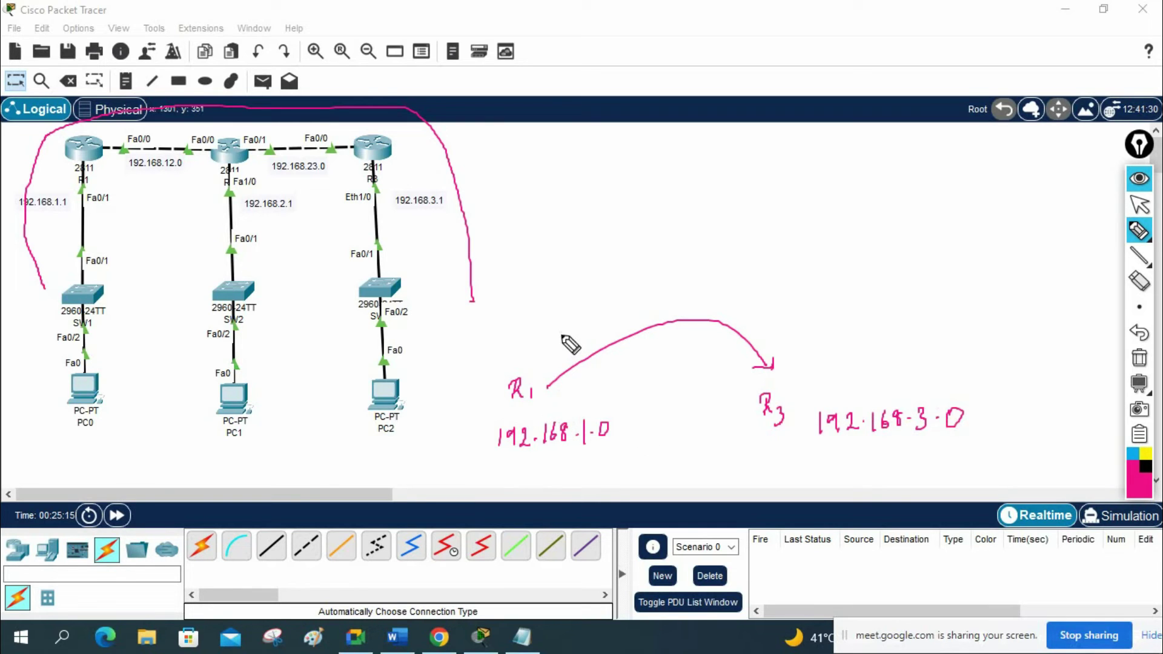
# Handwrite the path cost sum "1+1+10 = 13" above the arrow from R1 to R3.
pyautogui.moveTo(535, 306)
pyautogui.mouseDown()
pyautogui.moveTo(535, 327)
pyautogui.moveTo(573, 306)
pyautogui.mouseUp()
pyautogui.moveTo(565, 297)
pyautogui.mouseDown()
pyautogui.moveTo(580, 319)
pyautogui.moveTo(621, 296)
pyautogui.mouseUp()
pyautogui.moveTo(609, 289)
pyautogui.mouseDown()
pyautogui.moveTo(609, 310)
pyautogui.moveTo(653, 274)
pyautogui.mouseUp()
pyautogui.moveTo(687, 269); pyautogui.dragTo(703, 277)
pyautogui.moveTo(732, 259)
pyautogui.mouseDown()
pyautogui.moveTo(732, 280)
pyautogui.moveTo(743, 280)
pyautogui.mouseUp()
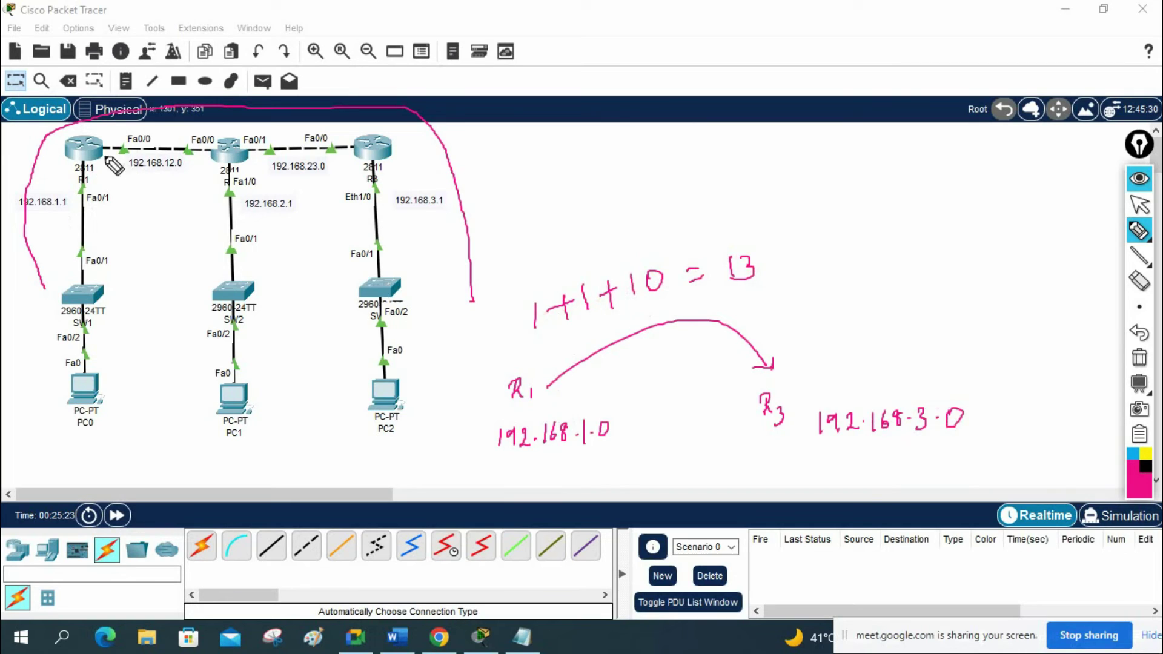
# Mark the R1–R2 link and the R2–R3 link with cost 1, and R3's Ethernet link with cost 10.
pyautogui.moveTo(101, 170)
pyautogui.mouseDown()
pyautogui.moveTo(204, 170)
pyautogui.moveTo(172, 198)
pyautogui.moveTo(185, 198)
pyautogui.mouseUp()
pyautogui.moveTo(245, 165)
pyautogui.mouseDown()
pyautogui.moveTo(354, 160)
pyautogui.moveTo(316, 190)
pyautogui.moveTo(327, 191)
pyautogui.mouseUp()
pyautogui.moveTo(393, 162); pyautogui.dragTo(394, 248)
pyautogui.moveTo(413, 179)
pyautogui.mouseDown()
pyautogui.moveTo(414, 193)
pyautogui.moveTo(423, 180)
pyautogui.mouseUp()
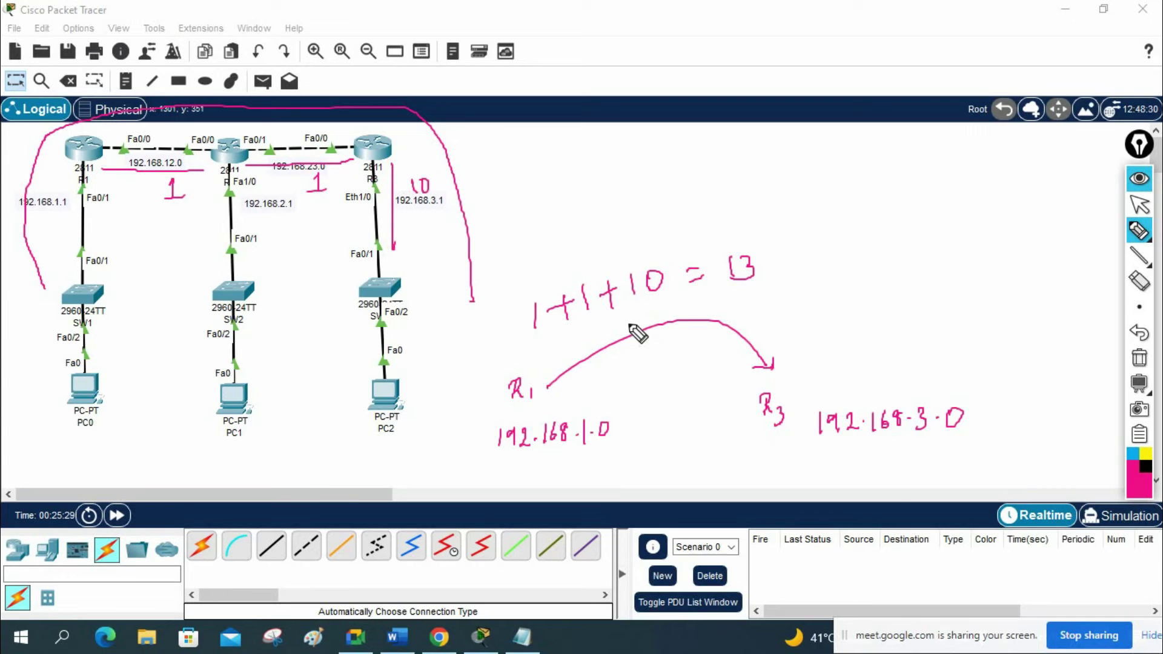
# Draw a return arrow from R3 to R1, mark R1's LAN link with 1, and write "1+1+1 = 3" beneath the arrow.
pyautogui.moveTo(767, 433)
pyautogui.mouseDown()
pyautogui.moveTo(701, 460)
pyautogui.moveTo(574, 462)
pyautogui.mouseUp()
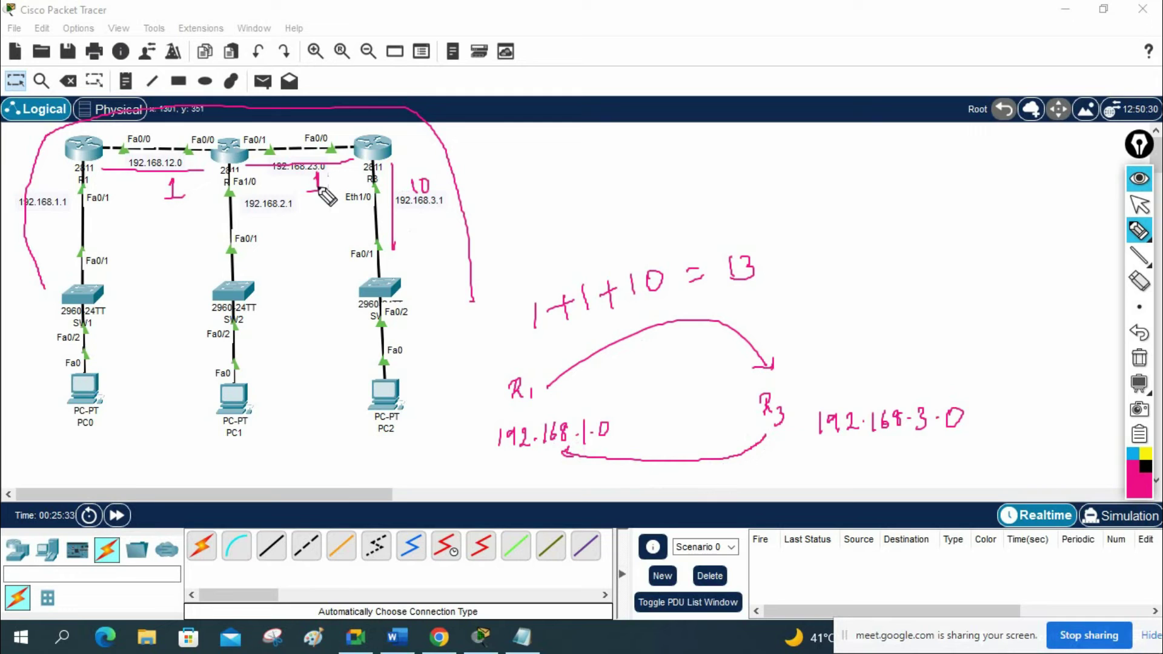
pyautogui.moveTo(53, 210); pyautogui.dragTo(55, 224)
pyautogui.moveTo(624, 470); pyautogui.dragTo(624, 485)
pyautogui.moveTo(630, 478); pyautogui.dragTo(658, 482)
pyautogui.moveTo(667, 472)
pyautogui.mouseDown()
pyautogui.moveTo(676, 470)
pyautogui.moveTo(670, 480)
pyautogui.mouseUp()
pyautogui.moveTo(683, 465)
pyautogui.mouseDown()
pyautogui.moveTo(683, 479)
pyautogui.moveTo(717, 466)
pyautogui.mouseUp()
pyautogui.moveTo(702, 476); pyautogui.dragTo(727, 483)
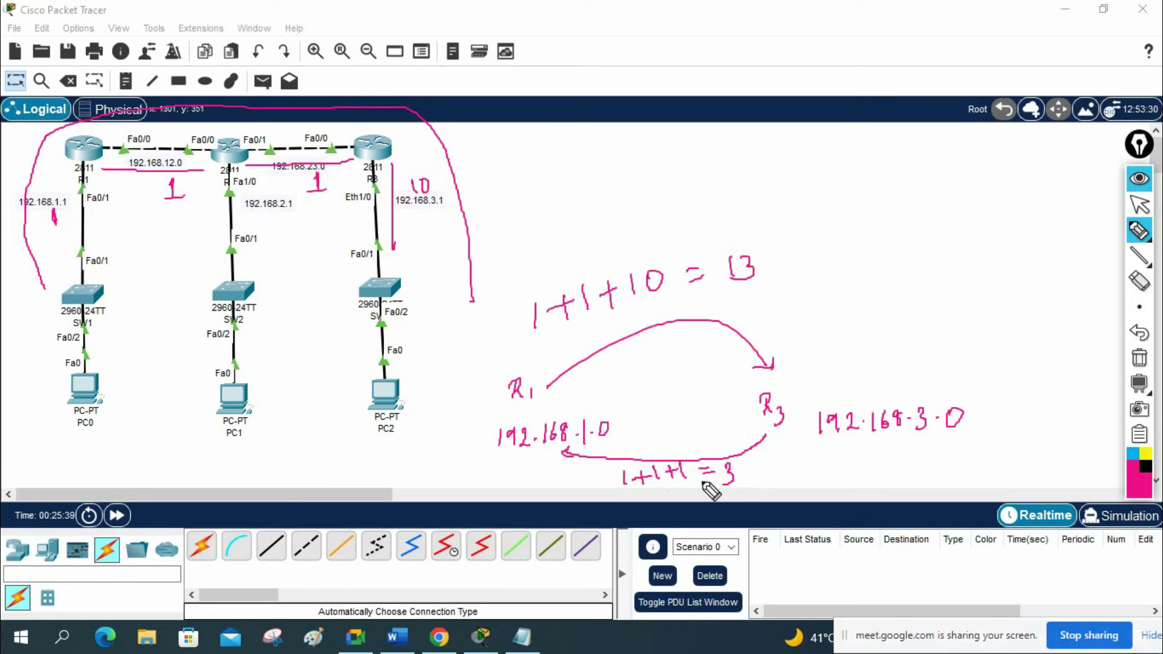
# Clear all annotations, switch back to the pointer and open router R1's command line in a widened window.
pyautogui.click(1139, 358)
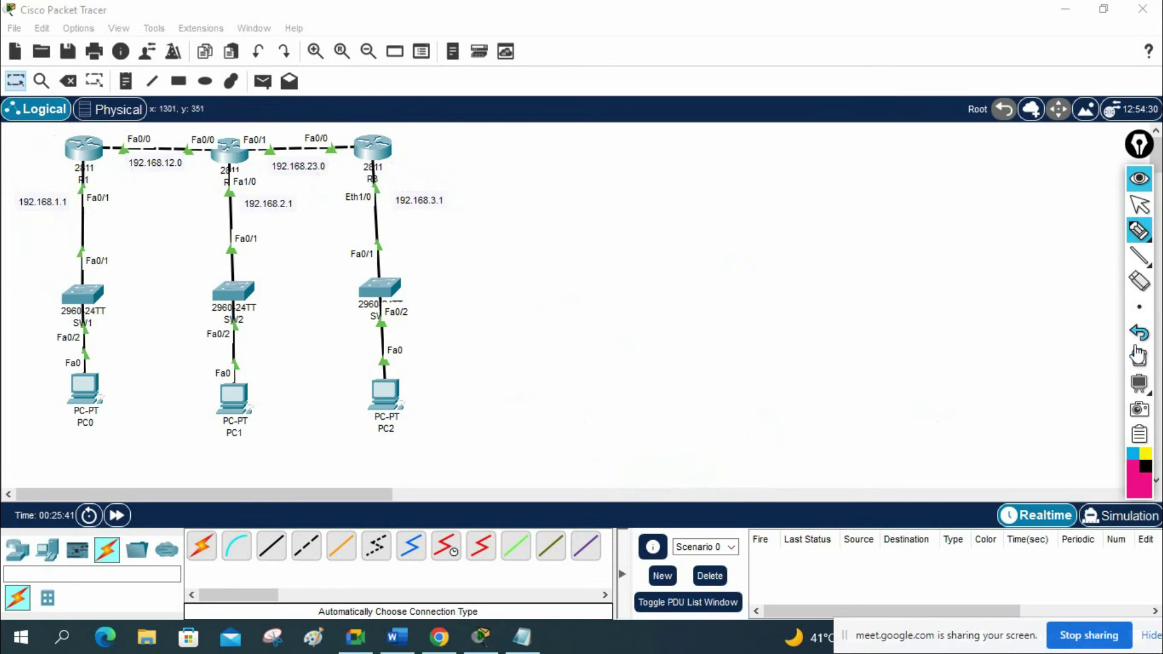
pyautogui.click(1139, 205)
pyautogui.click(88, 152)
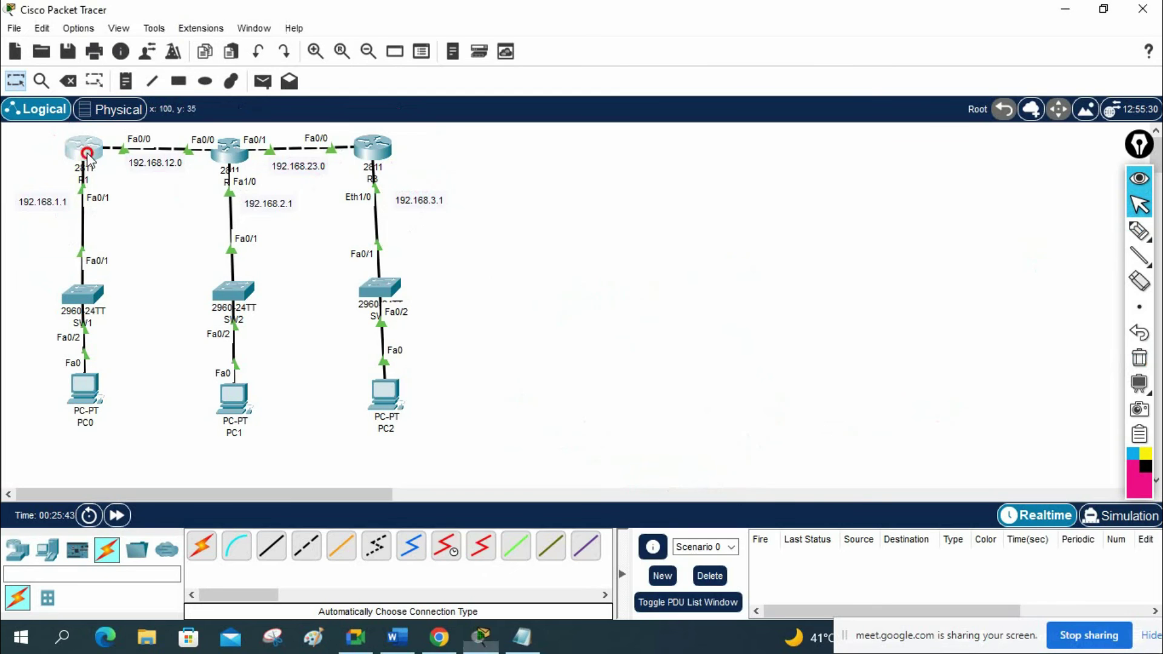
pyautogui.moveTo(882, 201); pyautogui.dragTo(1048, 225)
pyautogui.press('Return')
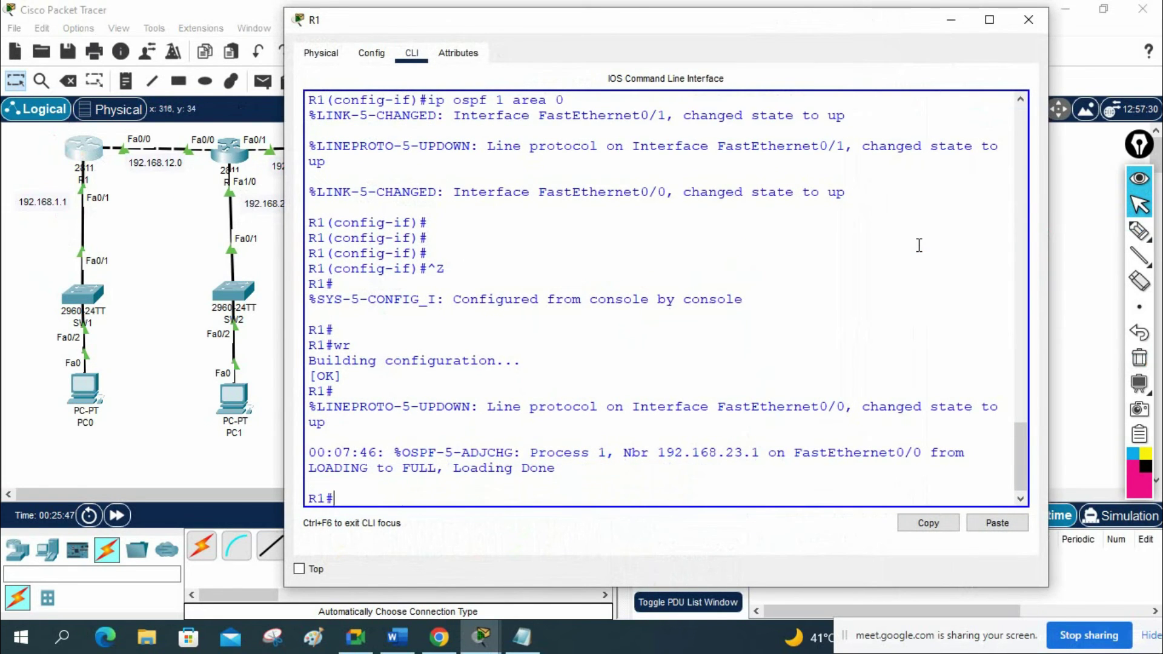
# Run "sh ip route" on R1 and examine the administrative distance and cost of the 192.168.3.0/24 OSPF route.
pyautogui.write('sh ip rou')
pyautogui.press('Tab')
pyautogui.press('Return')
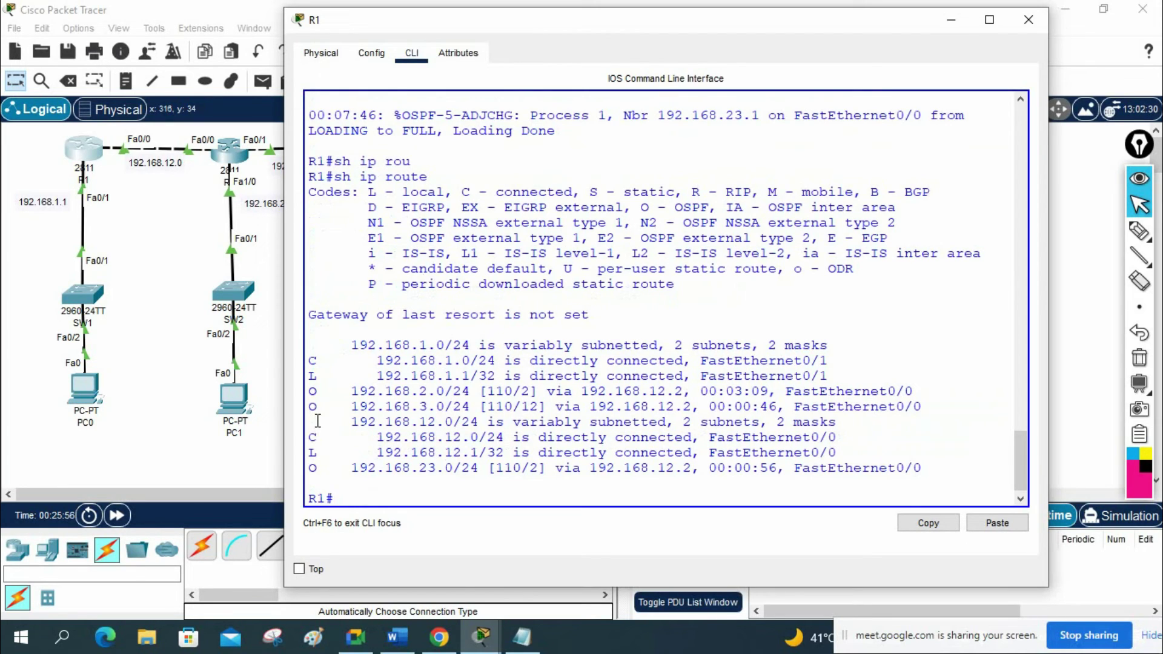
pyautogui.moveTo(307, 407); pyautogui.dragTo(925, 405)
pyautogui.moveTo(352, 406); pyautogui.dragTo(470, 407)
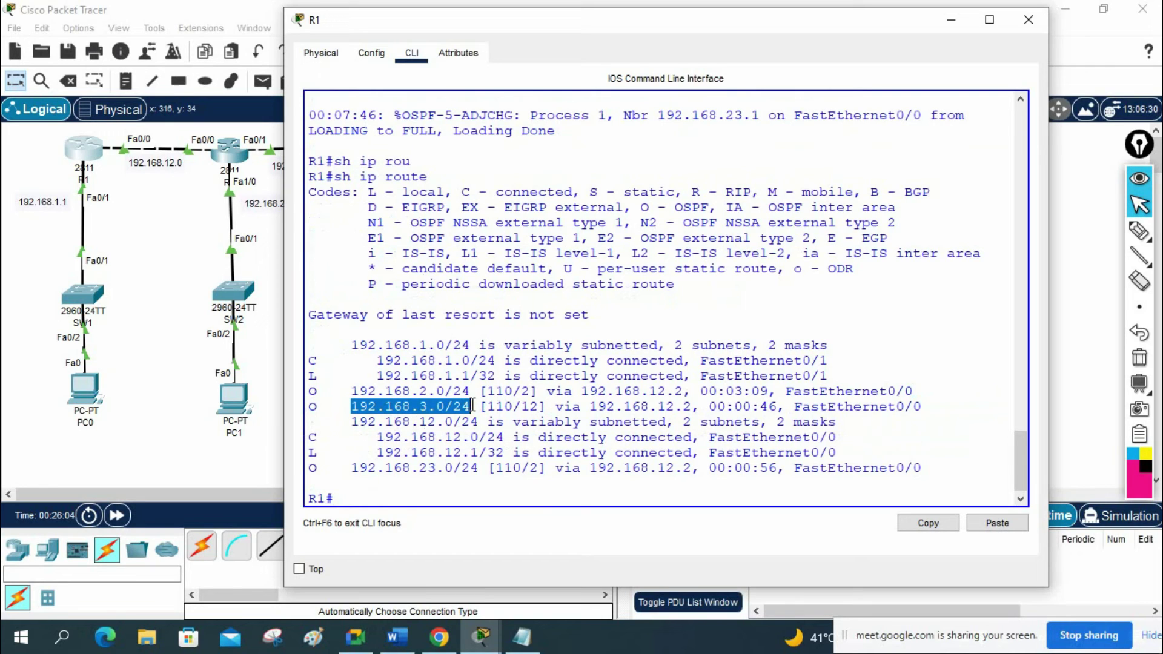
pyautogui.moveTo(513, 408); pyautogui.dragTo(487, 406)
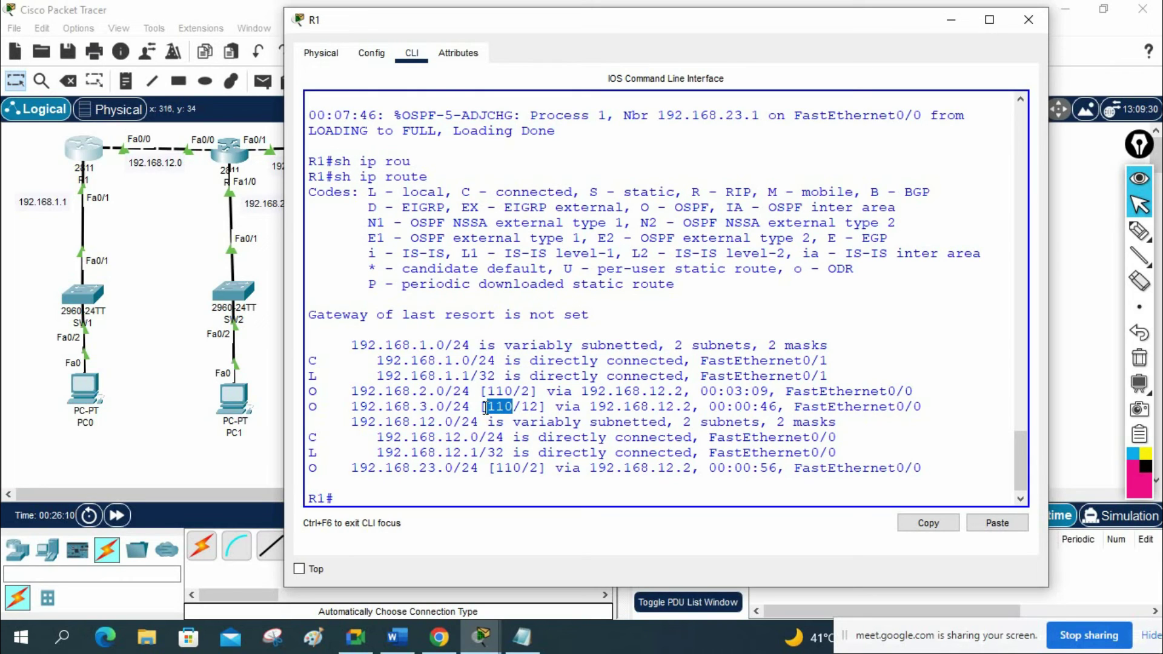
pyautogui.moveTo(539, 408); pyautogui.dragTo(521, 407)
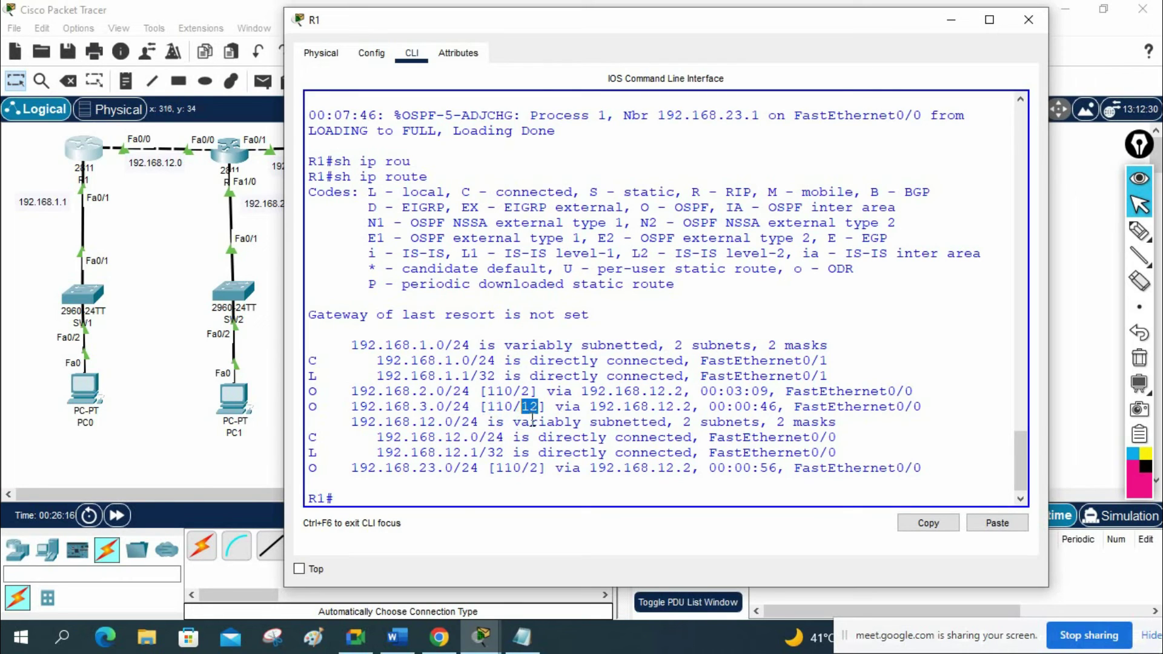
# Place R1's window beside the topology, run "sh ip ospf int f0/0" and examine the interface's OSPF cost.
pyautogui.moveTo(536, 33); pyautogui.dragTo(753, 258)
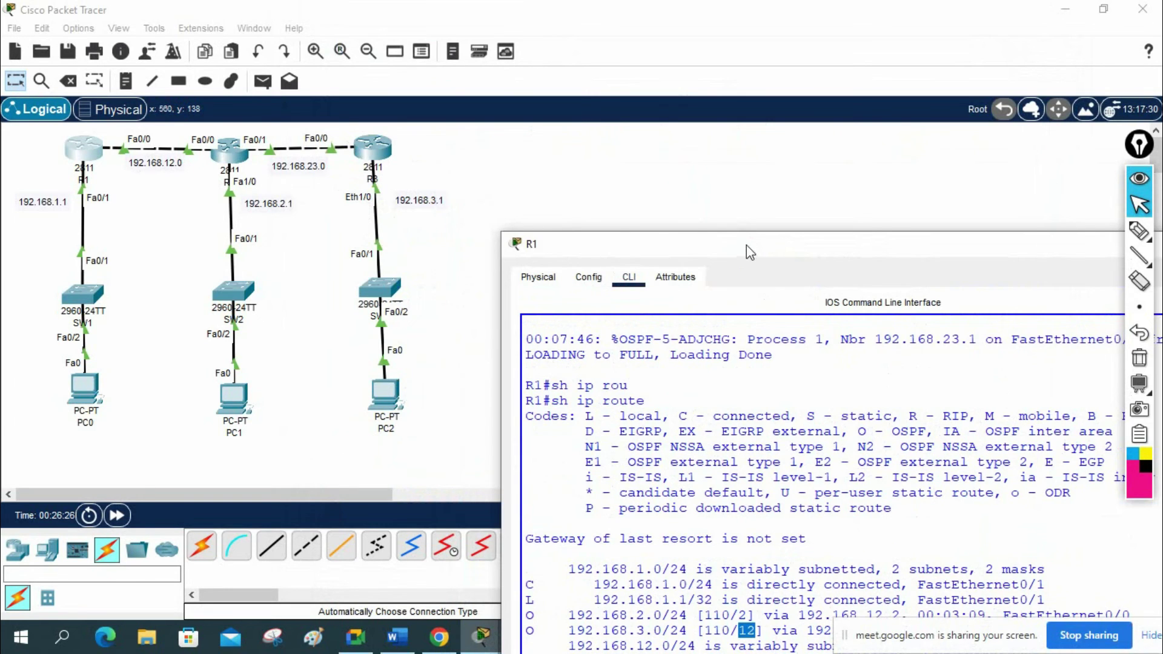
pyautogui.moveTo(747, 245); pyautogui.dragTo(732, 131)
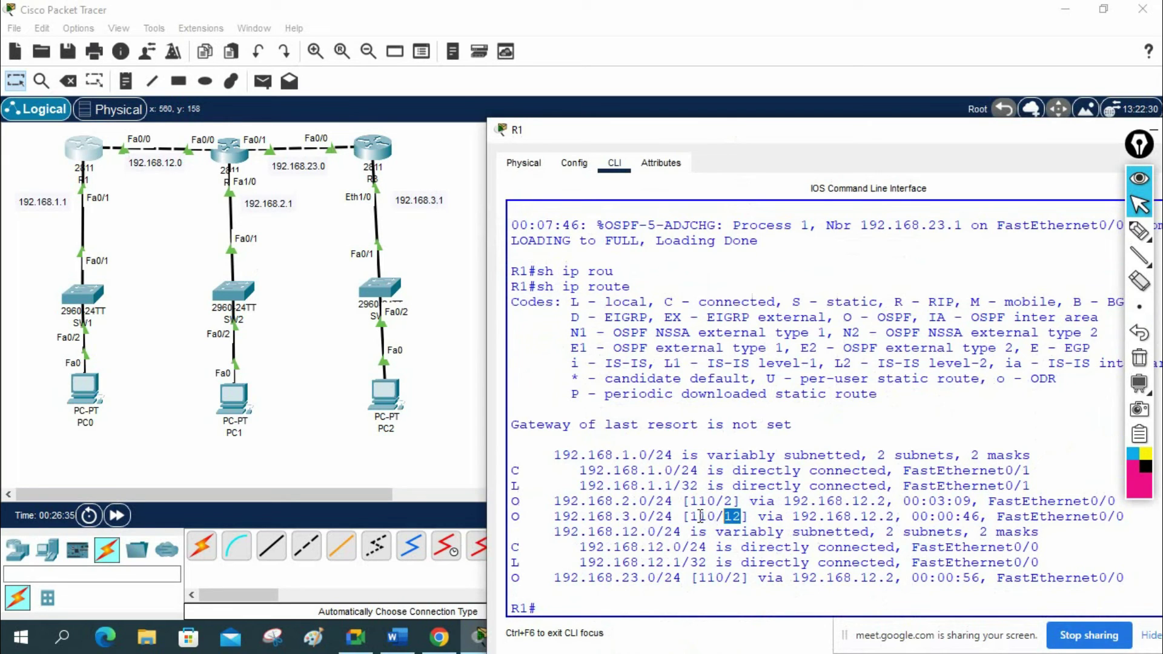
pyautogui.moveTo(692, 141); pyautogui.dragTo(688, 15)
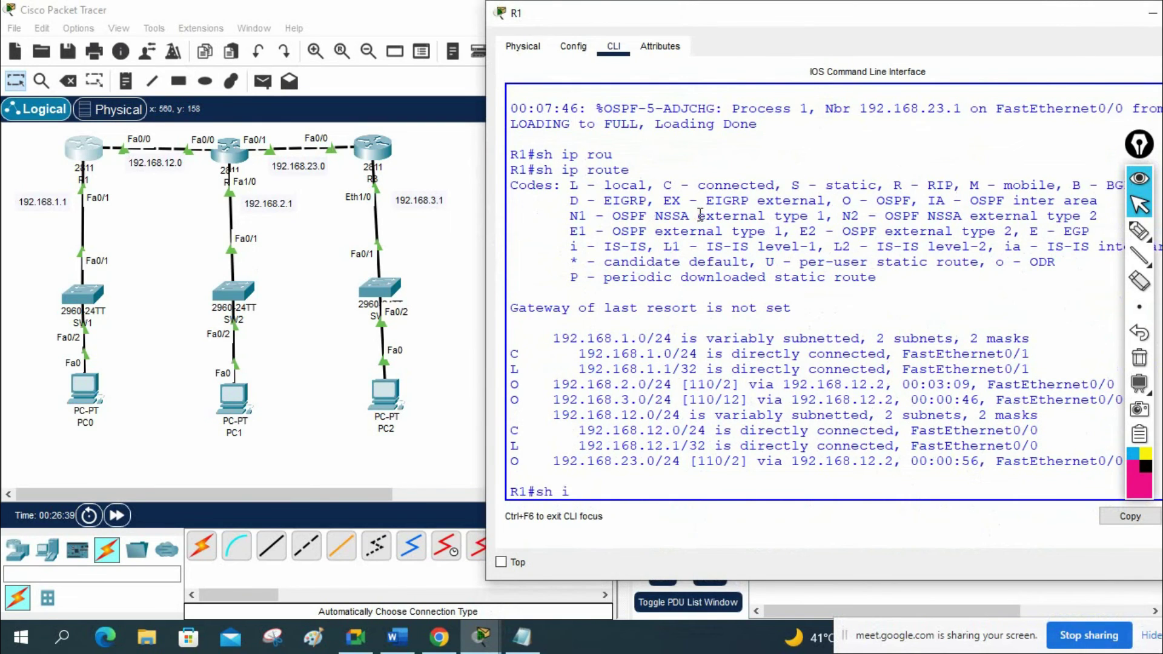
pyautogui.write('s')
pyautogui.press('Tab')
pyautogui.write('int f0/')
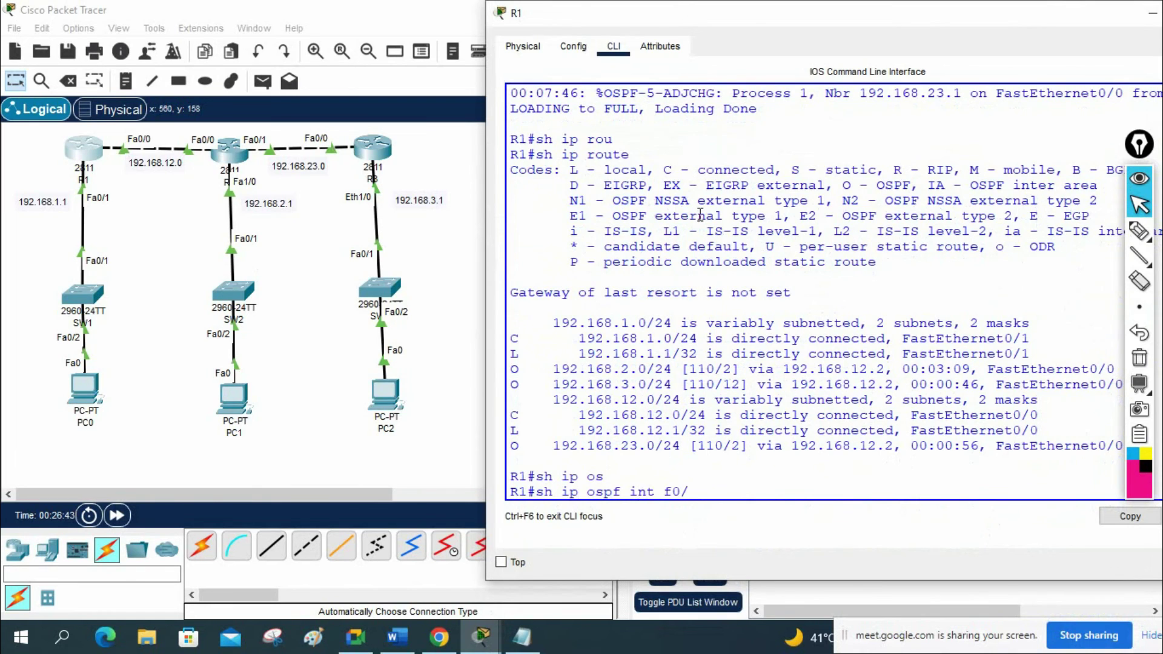
pyautogui.write('0')
pyautogui.press('Return')
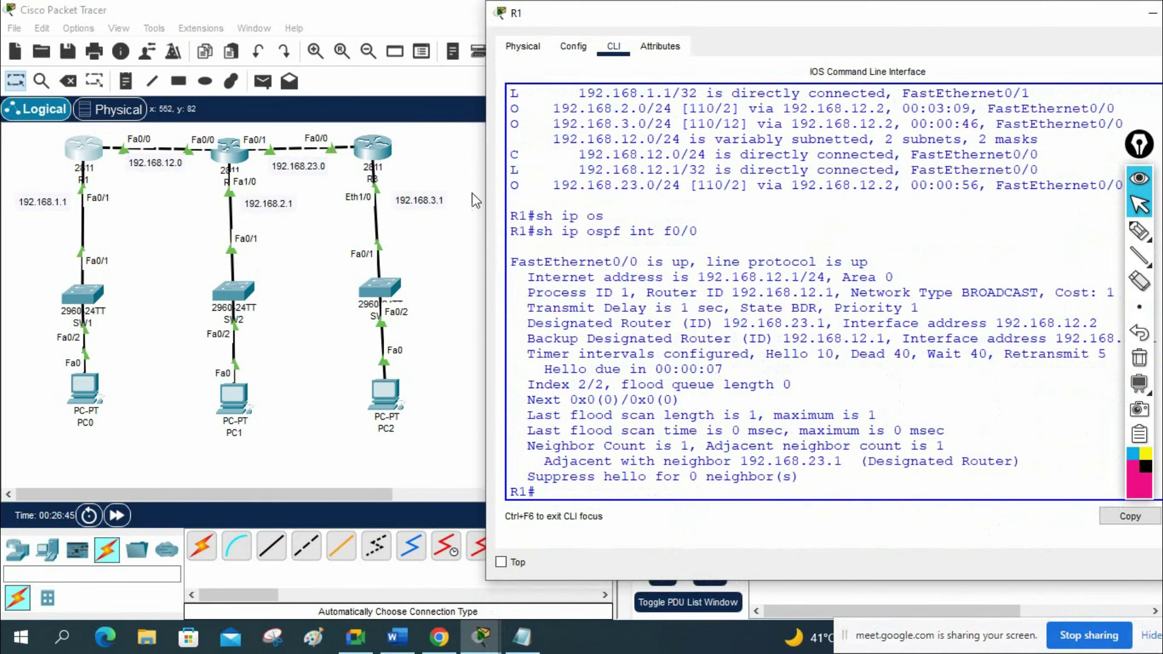
pyautogui.moveTo(486, 187); pyautogui.dragTo(360, 184)
pyautogui.moveTo(411, 228); pyautogui.dragTo(567, 233)
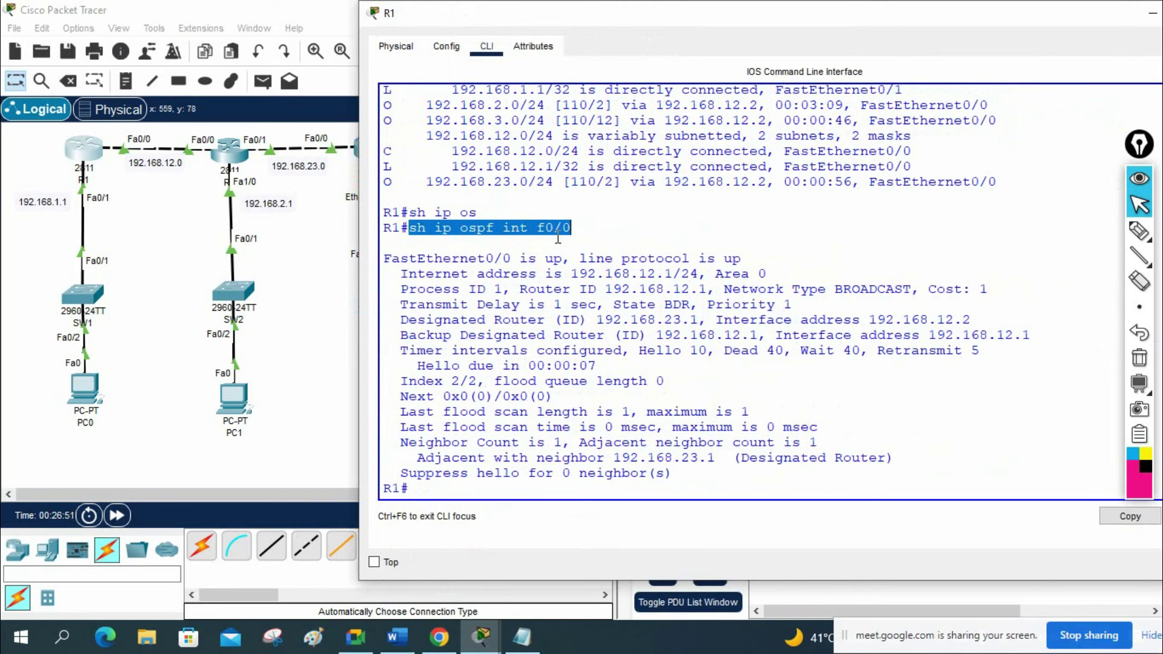
pyautogui.moveTo(994, 290); pyautogui.dragTo(932, 290)
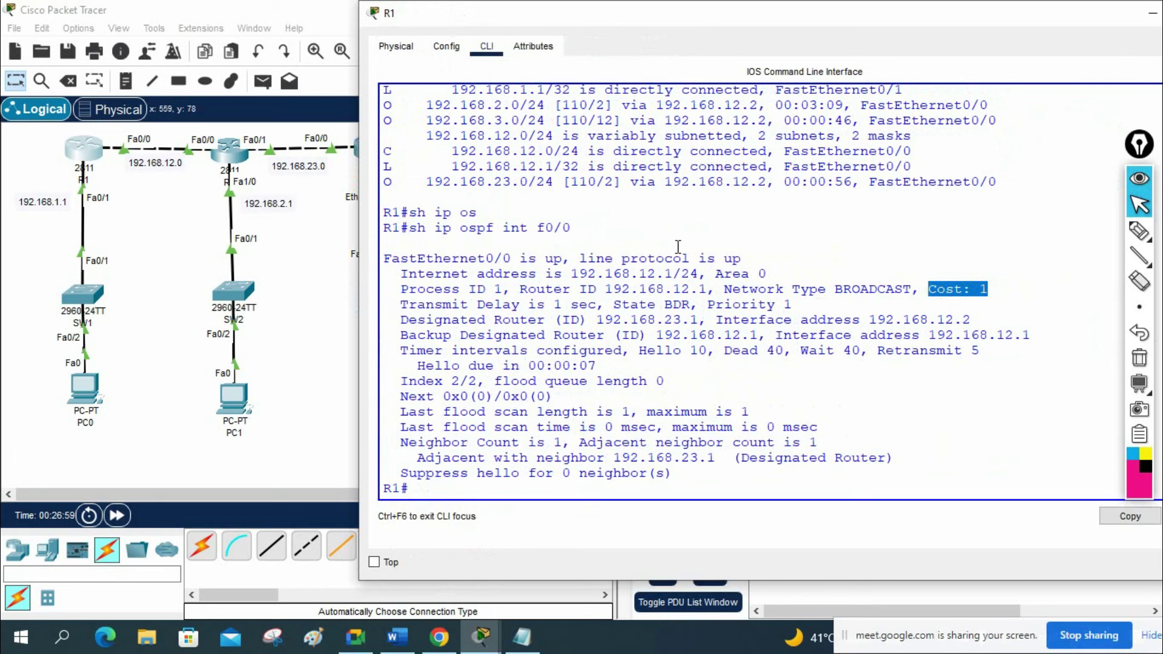
# Close R1's window and open router R3's command line in a widened window.
pyautogui.moveTo(1093, 12); pyautogui.dragTo(874, 71)
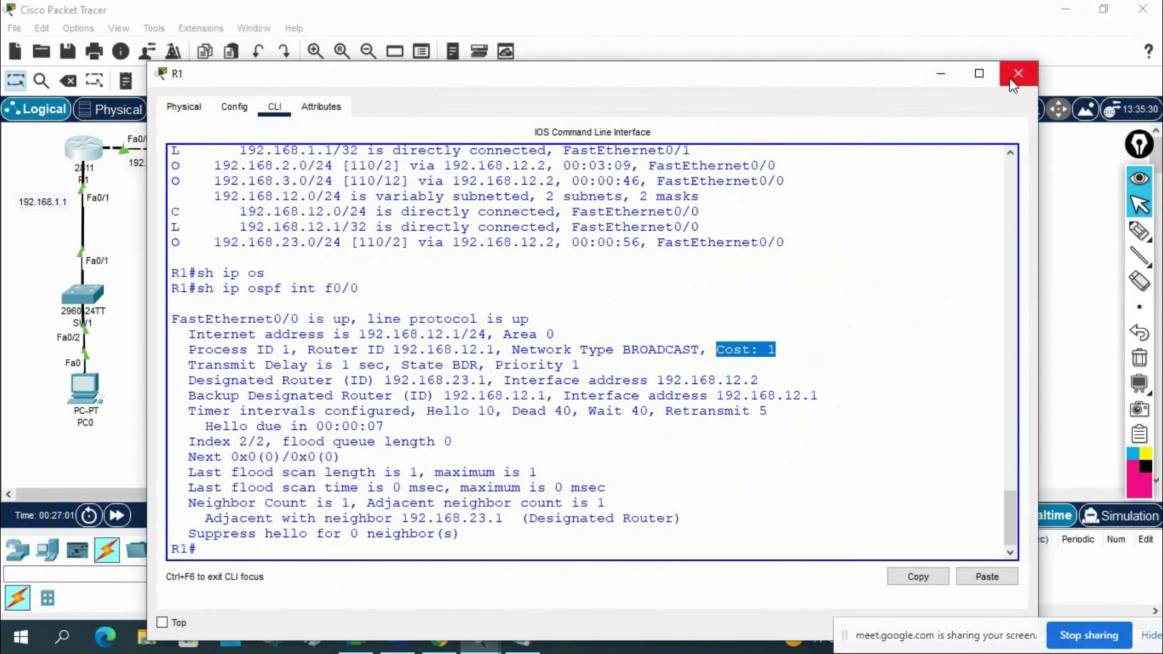
pyautogui.click(1017, 73)
pyautogui.click(374, 147)
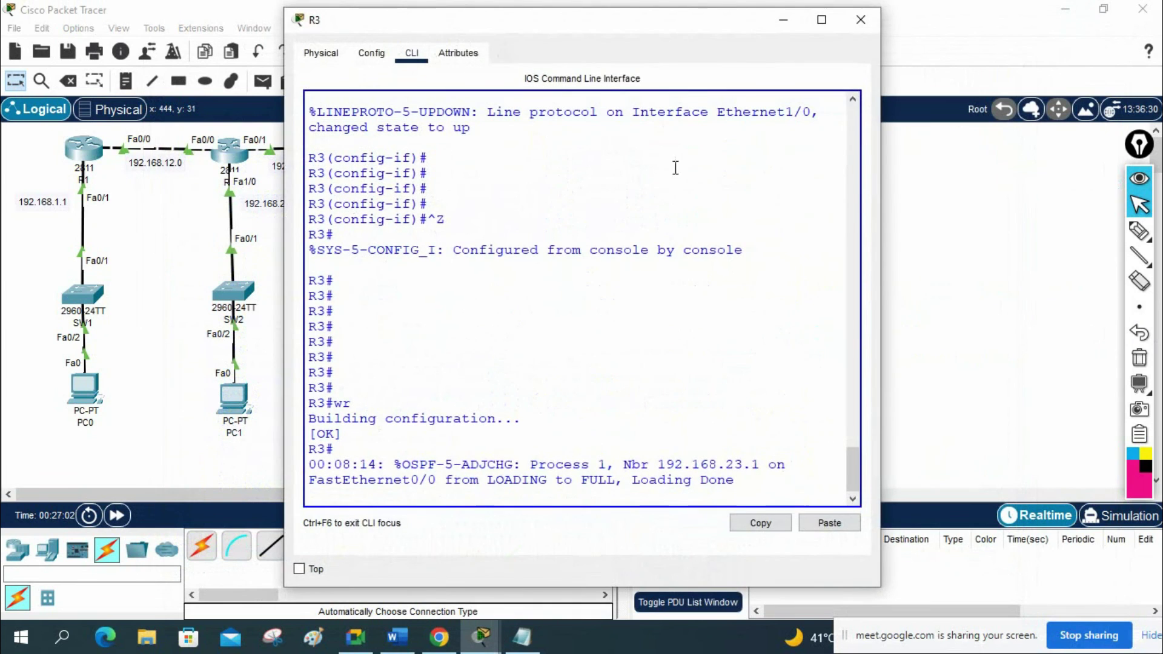
pyautogui.moveTo(885, 196); pyautogui.dragTo(1156, 197)
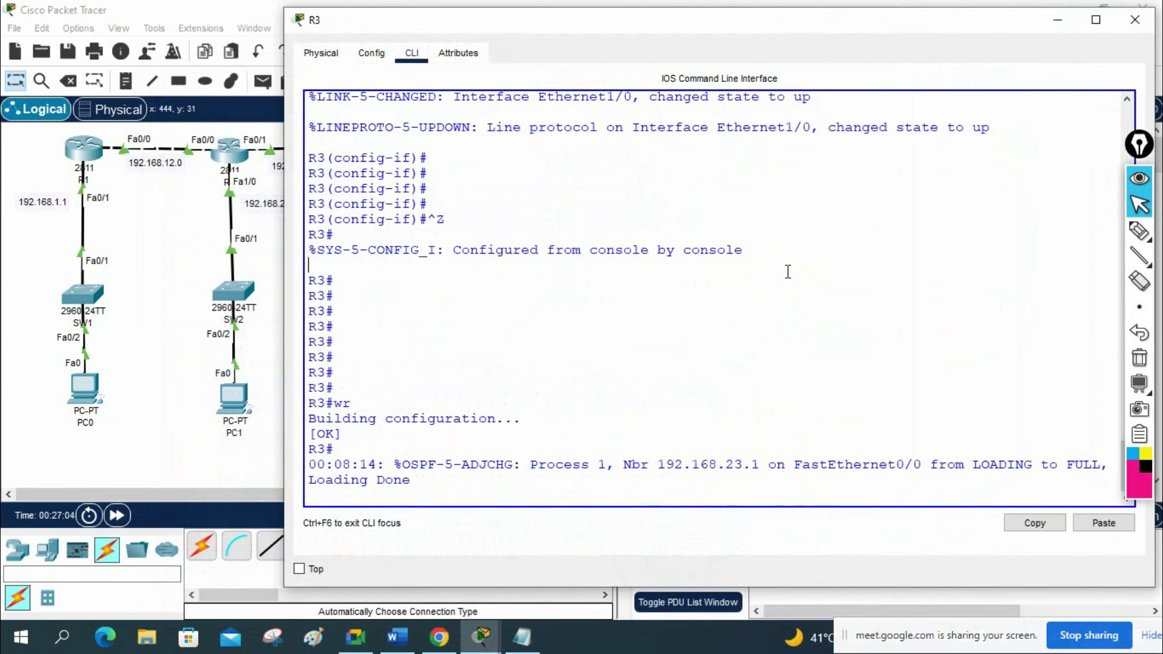
# Run "sh ip ospf int eth1/0" on R3 and examine the OSPF cost of its Ethernet interface.
pyautogui.press('Return')
pyautogui.press('Return')
pyautogui.press('Return')
pyautogui.write('sh ip os')
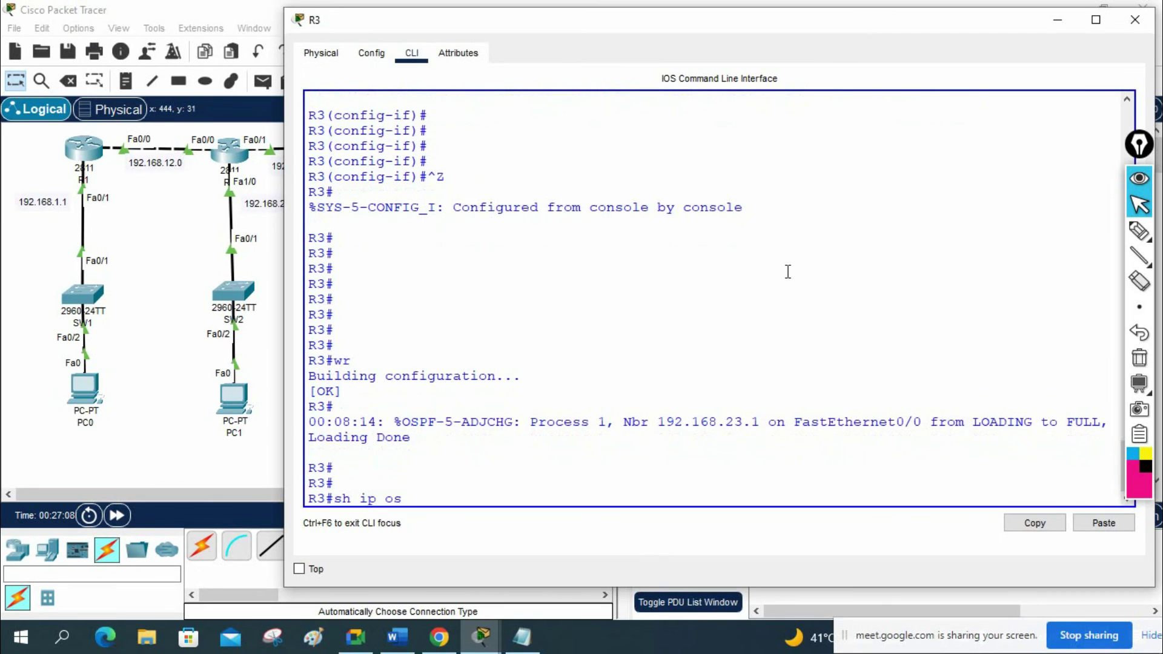
pyautogui.press('Tab')
pyautogui.write('i')
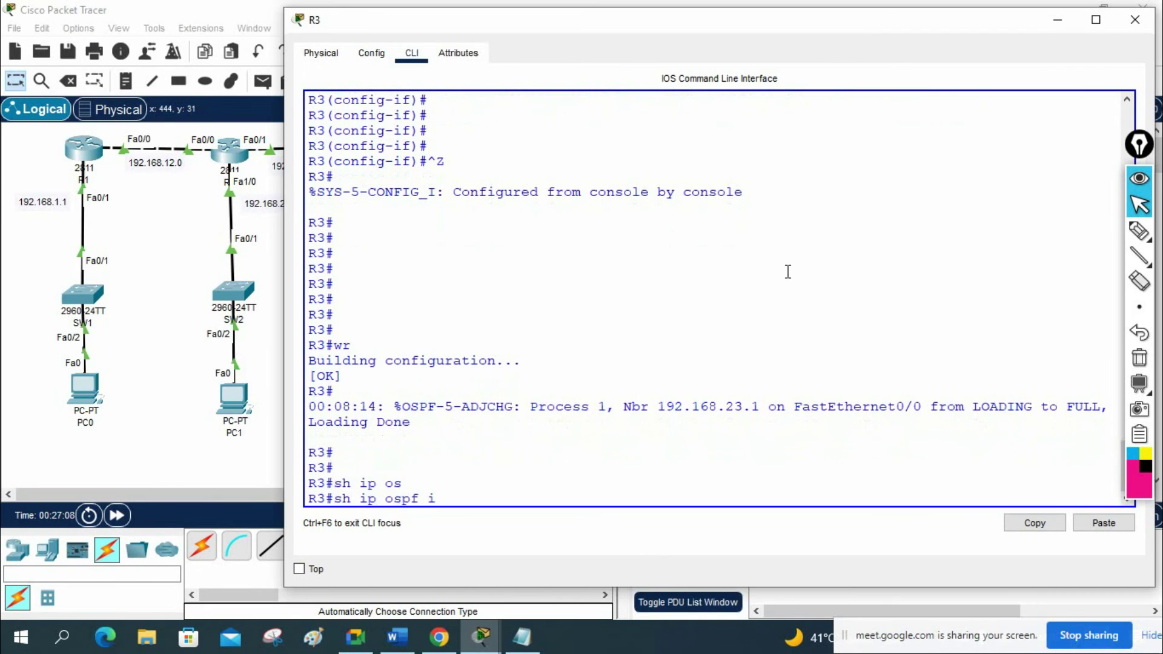
pyautogui.write('nt eth1/0')
pyautogui.press('Return')
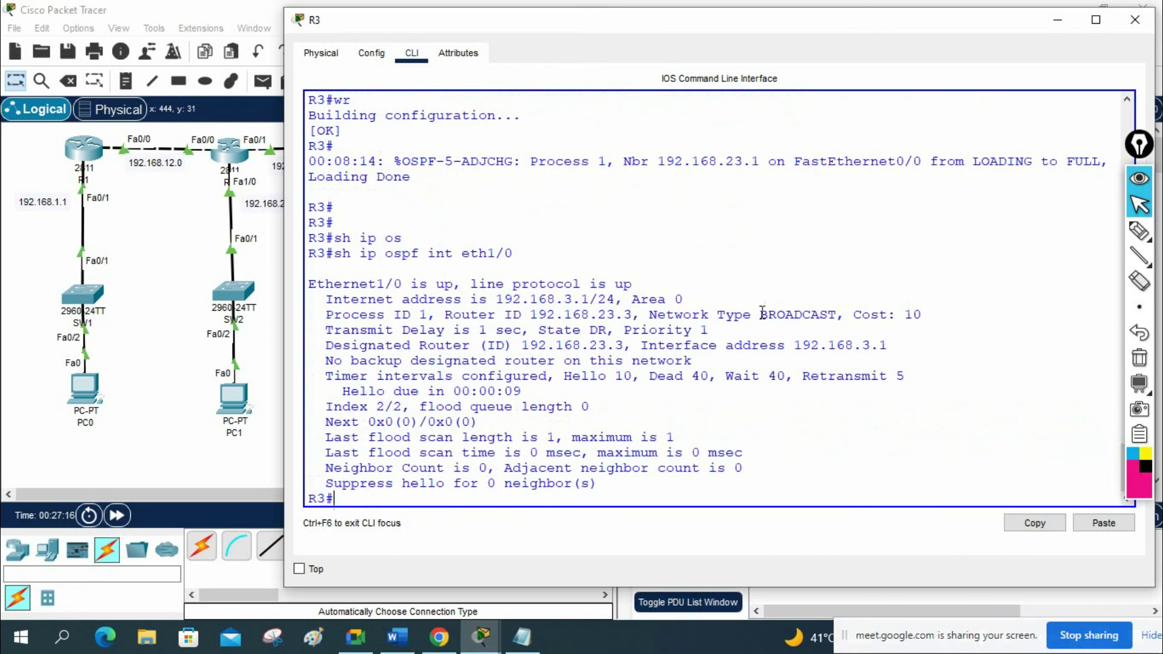
pyautogui.moveTo(956, 322); pyautogui.dragTo(838, 320)
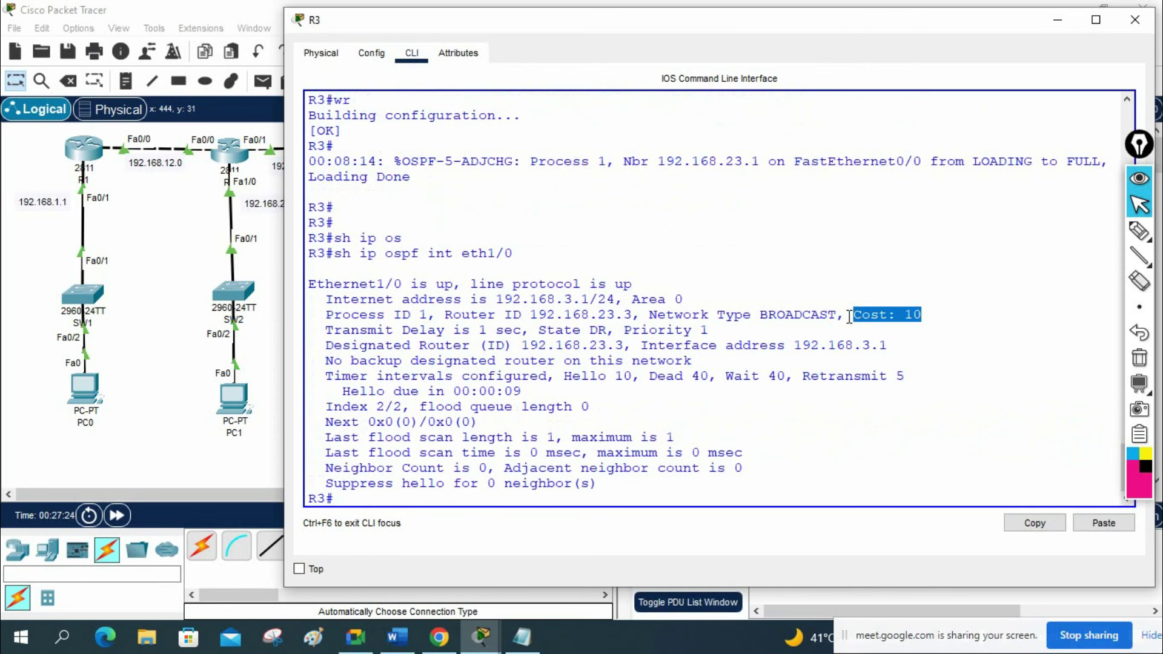
pyautogui.scroll(1, 959, 325)
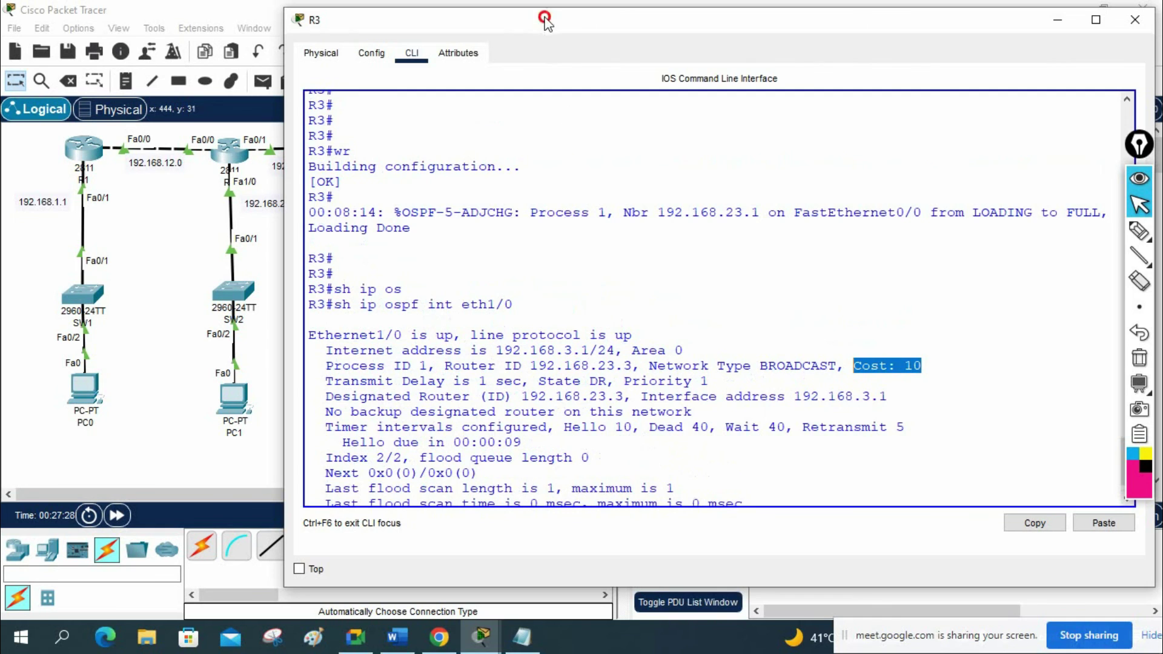
# Move R3's window aside to compare its output with the topology, and close the window.
pyautogui.moveTo(545, 20); pyautogui.dragTo(647, 320)
pyautogui.moveTo(734, 324); pyautogui.dragTo(647, 116)
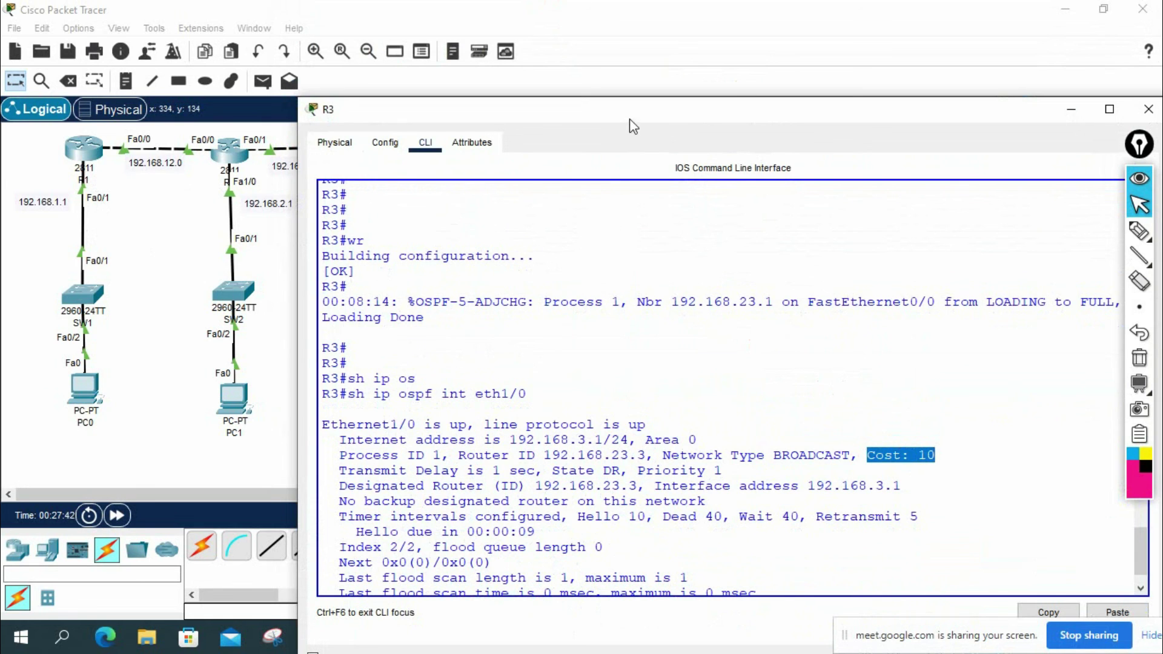
pyautogui.moveTo(633, 127); pyautogui.dragTo(502, 61)
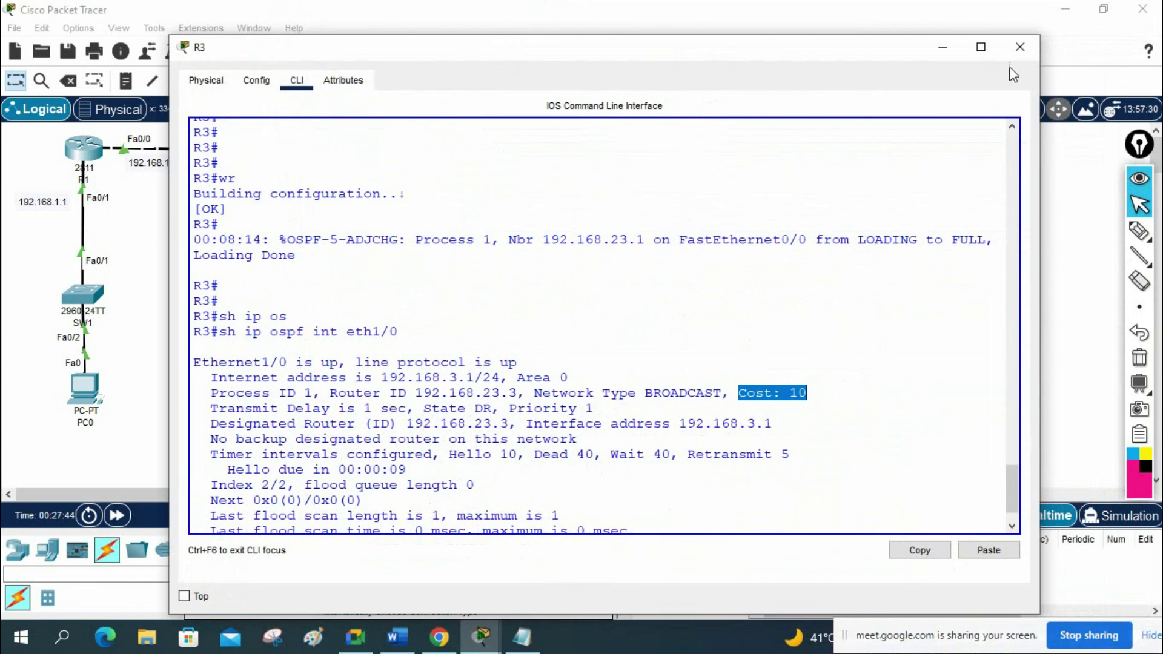
pyautogui.click(1020, 47)
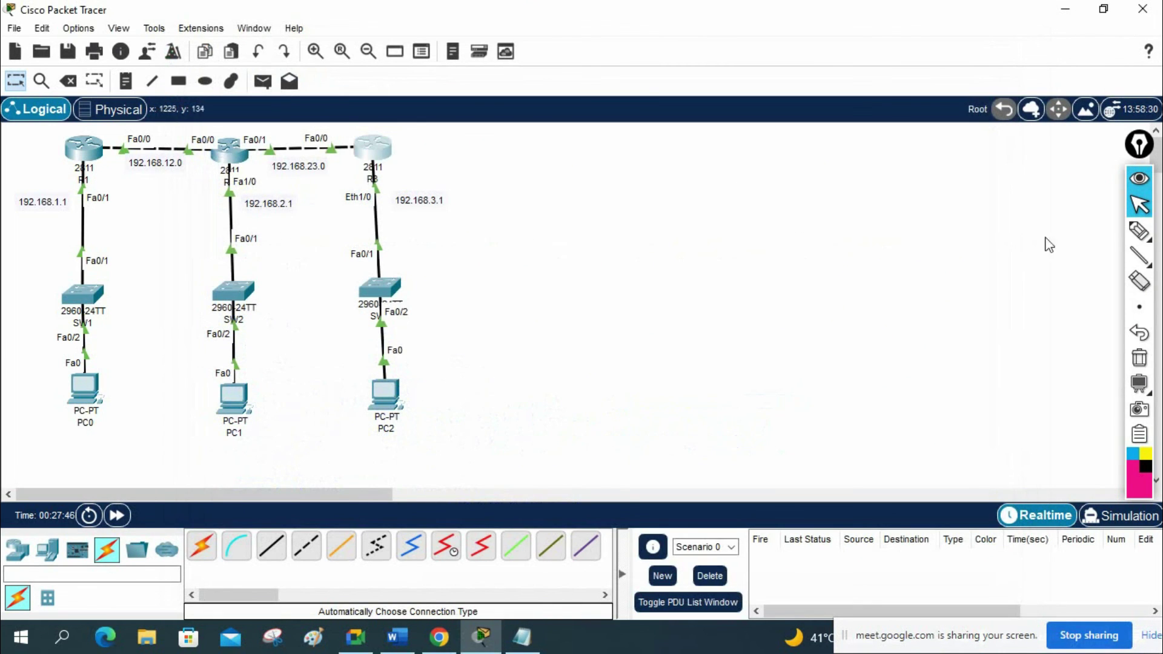
# Draw a freehand path from R1's LAN over the routers to R3's LAN, circling the 192.168.1.1 and 192.168.3.1 labels.
pyautogui.click(1139, 231)
pyautogui.moveTo(41, 333)
pyautogui.mouseDown()
pyautogui.moveTo(33, 283)
pyautogui.moveTo(66, 138)
pyautogui.moveTo(439, 149)
pyautogui.moveTo(532, 312)
pyautogui.mouseUp()
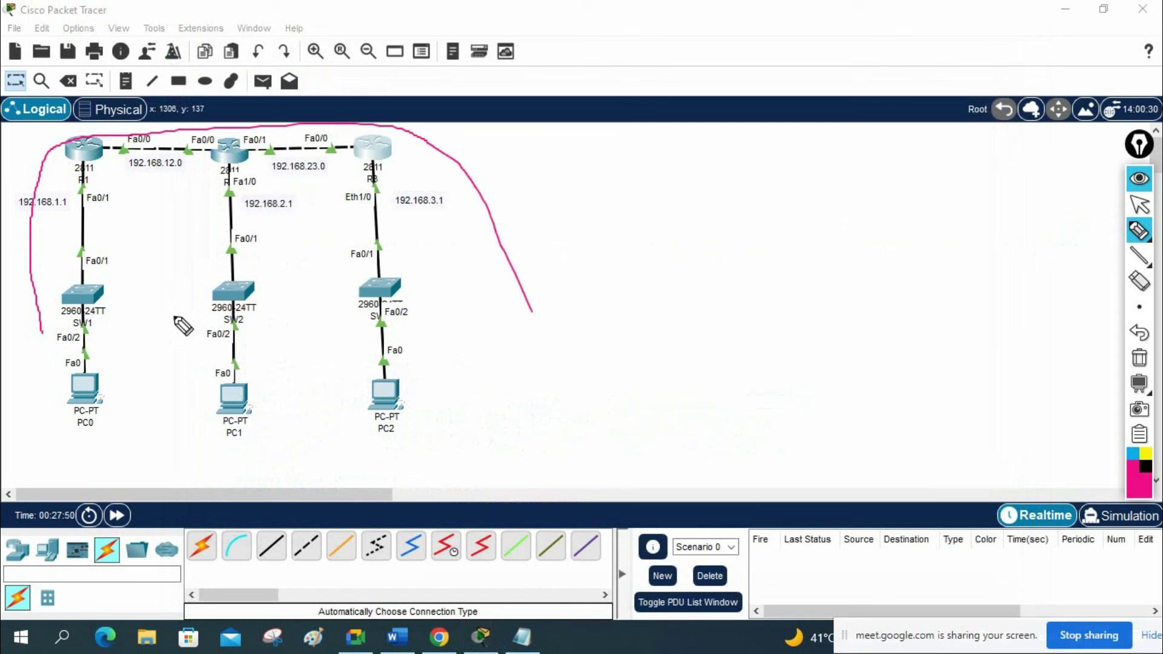
pyautogui.moveTo(55, 183)
pyautogui.mouseDown()
pyautogui.moveTo(13, 201)
pyautogui.moveTo(54, 178)
pyautogui.mouseUp()
pyautogui.moveTo(448, 191)
pyautogui.mouseDown()
pyautogui.moveTo(420, 180)
pyautogui.moveTo(454, 193)
pyautogui.mouseUp()
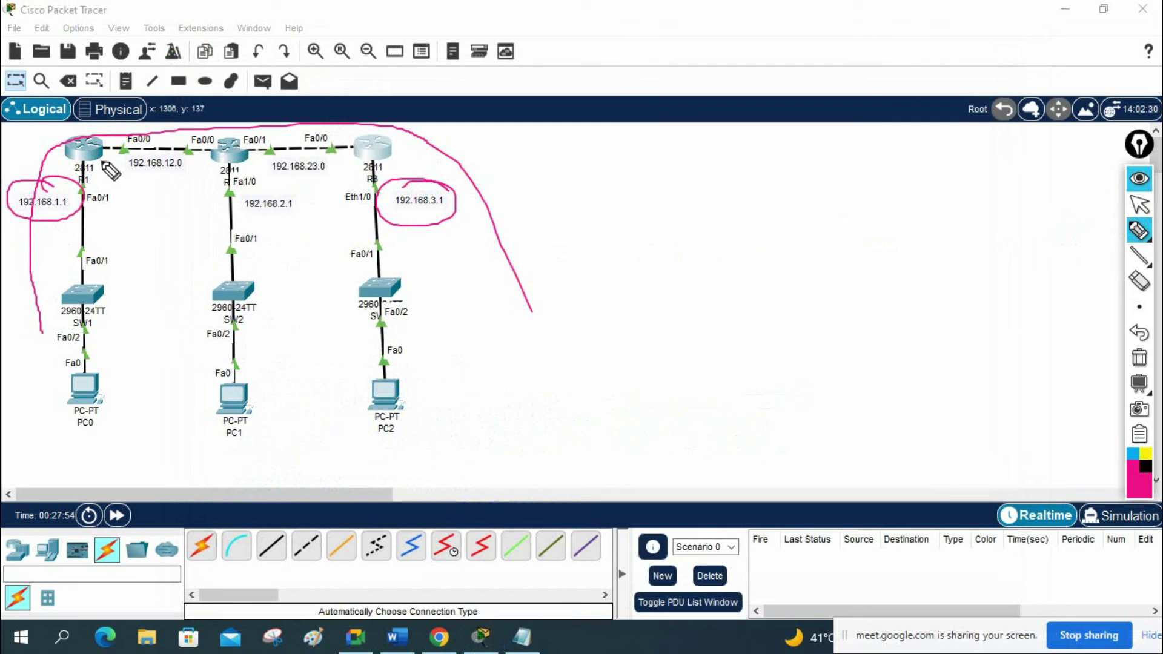
# Mark the two router-to-router links and R3's LAN link with their costs, writing 10 for the last, and circle Eth1/0.
pyautogui.moveTo(112, 163)
pyautogui.mouseDown()
pyautogui.moveTo(195, 165)
pyautogui.moveTo(161, 179)
pyautogui.moveTo(161, 209)
pyautogui.mouseUp()
pyautogui.moveTo(259, 162)
pyautogui.mouseDown()
pyautogui.moveTo(372, 162)
pyautogui.moveTo(320, 203)
pyautogui.mouseUp()
pyautogui.moveTo(421, 164); pyautogui.dragTo(437, 280)
pyautogui.moveTo(378, 188); pyautogui.dragTo(384, 206)
pyautogui.moveTo(458, 238); pyautogui.dragTo(459, 258)
pyautogui.moveTo(469, 239); pyautogui.dragTo(468, 240)
# Handwrite the forward path cost sum "1+1+10 = 13" in the blank area beside the topology.
pyautogui.moveTo(618, 242)
pyautogui.mouseDown()
pyautogui.moveTo(658, 244)
pyautogui.moveTo(638, 267)
pyautogui.mouseUp()
pyautogui.moveTo(584, 224); pyautogui.dragTo(599, 273)
pyautogui.moveTo(668, 225)
pyautogui.mouseDown()
pyautogui.moveTo(679, 260)
pyautogui.moveTo(718, 241)
pyautogui.mouseUp()
pyautogui.moveTo(703, 222)
pyautogui.mouseDown()
pyautogui.moveTo(703, 257)
pyautogui.moveTo(732, 250)
pyautogui.moveTo(744, 223)
pyautogui.moveTo(803, 227)
pyautogui.mouseUp()
pyautogui.moveTo(786, 240)
pyautogui.mouseDown()
pyautogui.moveTo(825, 234)
pyautogui.moveTo(841, 209)
pyautogui.moveTo(839, 242)
pyautogui.mouseUp()
# Draw the return path from R3's LAN to R1's LAN and add a stroke of 1 for each link's cost.
pyautogui.moveTo(485, 398)
pyautogui.mouseDown()
pyautogui.moveTo(479, 356)
pyautogui.moveTo(181, 164)
pyautogui.moveTo(39, 221)
pyautogui.mouseUp()
pyautogui.moveTo(315, 174); pyautogui.dragTo(316, 209)
pyautogui.moveTo(155, 181); pyautogui.dragTo(154, 213)
pyautogui.moveTo(35, 239); pyautogui.dragTo(38, 262)
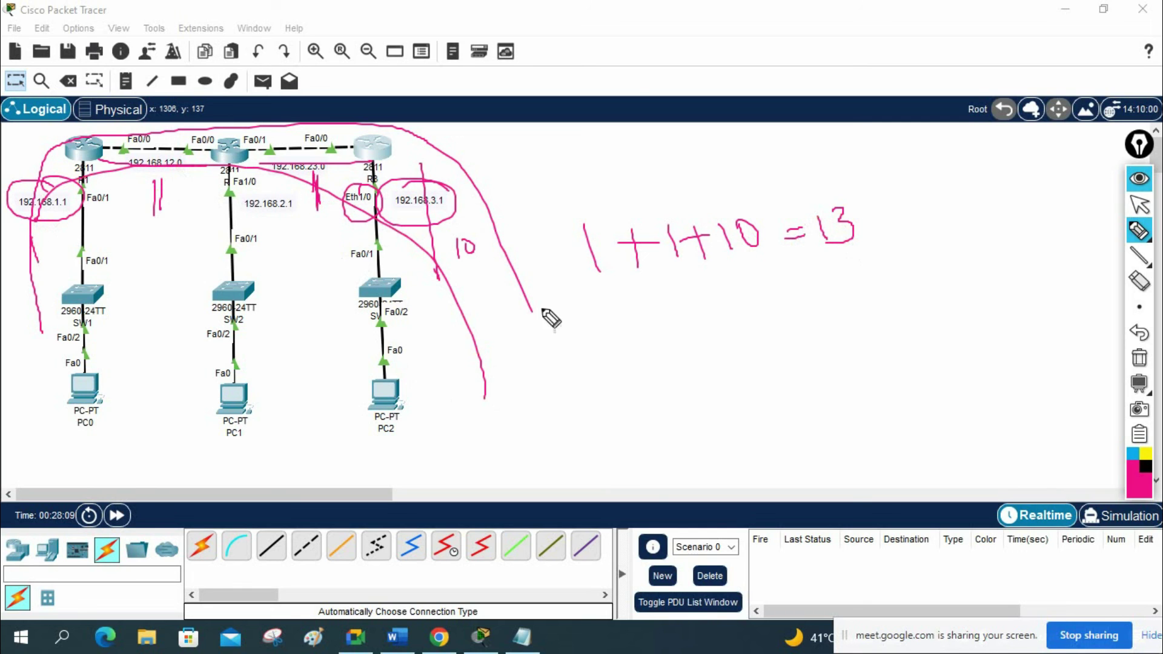
# Handwrite the return path cost sum "1+1+1 = 3" below the first sum and underline it twice.
pyautogui.moveTo(612, 294); pyautogui.dragTo(616, 327)
pyautogui.moveTo(627, 306)
pyautogui.mouseDown()
pyautogui.moveTo(660, 304)
pyautogui.moveTo(650, 337)
pyautogui.mouseUp()
pyautogui.moveTo(680, 287); pyautogui.dragTo(684, 329)
pyautogui.moveTo(696, 306)
pyautogui.mouseDown()
pyautogui.moveTo(715, 305)
pyautogui.moveTo(710, 324)
pyautogui.mouseUp()
pyautogui.moveTo(741, 283)
pyautogui.mouseDown()
pyautogui.moveTo(742, 314)
pyautogui.moveTo(796, 291)
pyautogui.moveTo(854, 303)
pyautogui.moveTo(827, 315)
pyautogui.mouseUp()
pyautogui.moveTo(744, 362); pyautogui.dragTo(841, 343)
pyautogui.moveTo(788, 367); pyautogui.dragTo(854, 347)
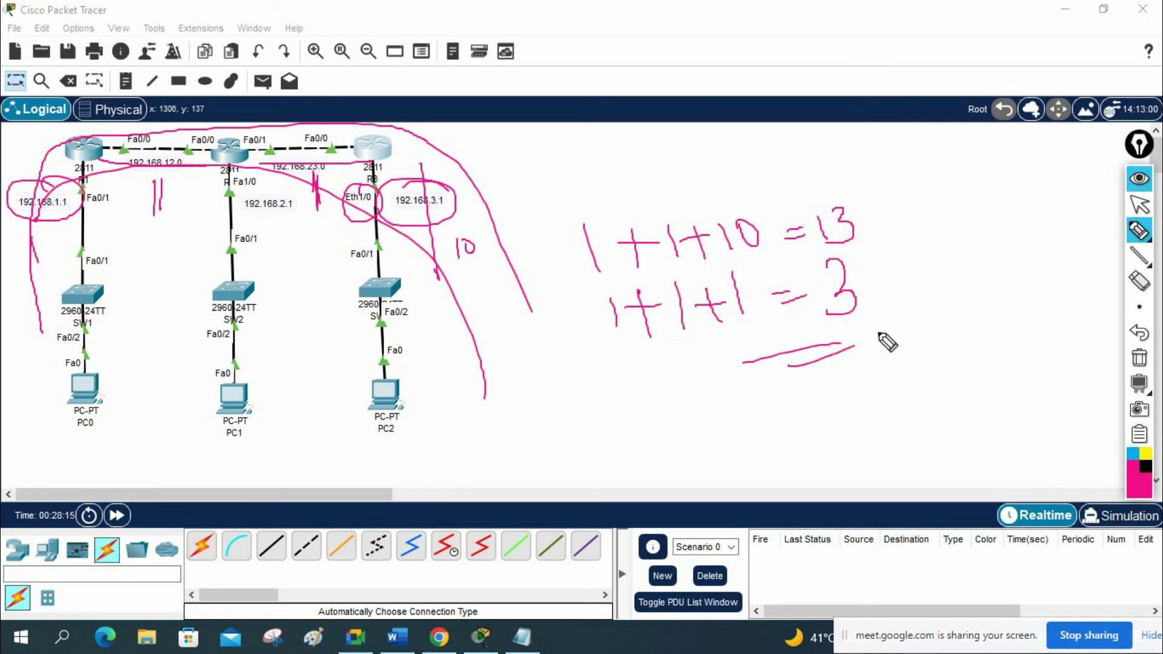
# Clear the annotations and handwrite "f0/0 = 1" in the blank area beside the topology.
pyautogui.click(1132, 383)
pyautogui.moveTo(768, 235); pyautogui.dragTo(752, 317)
pyautogui.moveTo(725, 309); pyautogui.dragTo(788, 280)
pyautogui.moveTo(812, 233); pyautogui.dragTo(827, 301)
pyautogui.moveTo(844, 262); pyautogui.dragTo(896, 253)
pyautogui.moveTo(881, 268); pyautogui.dragTo(916, 257)
pyautogui.moveTo(949, 213); pyautogui.dragTo(968, 268)
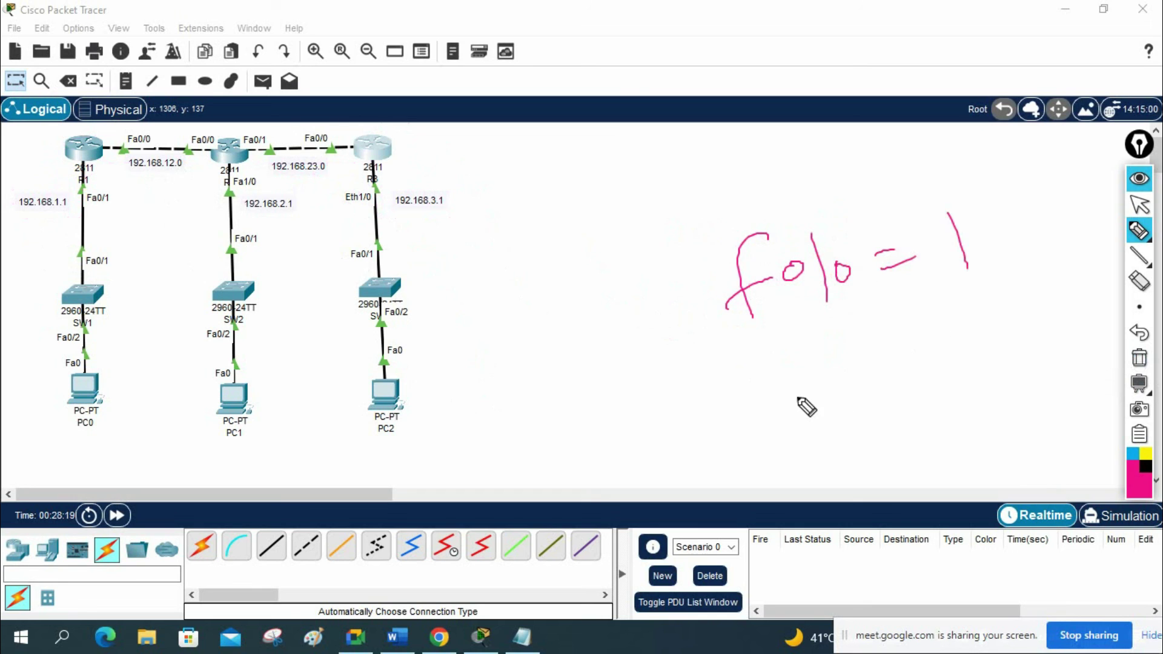
# Handwrite a second note below "f0/0 = 1", clear all annotations and switch back to the pointer.
pyautogui.moveTo(780, 367)
pyautogui.mouseDown()
pyautogui.moveTo(785, 407)
pyautogui.moveTo(801, 364)
pyautogui.mouseUp()
pyautogui.moveTo(784, 388)
pyautogui.mouseDown()
pyautogui.moveTo(803, 385)
pyautogui.moveTo(813, 400)
pyautogui.mouseUp()
pyautogui.moveTo(804, 373)
pyautogui.mouseDown()
pyautogui.moveTo(824, 371)
pyautogui.moveTo(833, 400)
pyautogui.mouseUp()
pyautogui.moveTo(834, 388); pyautogui.dragTo(891, 358)
pyautogui.moveTo(869, 371); pyautogui.dragTo(930, 363)
pyautogui.moveTo(948, 330); pyautogui.dragTo(946, 332)
pyautogui.moveTo(978, 200)
pyautogui.mouseDown()
pyautogui.moveTo(872, 171)
pyautogui.moveTo(1059, 296)
pyautogui.moveTo(872, 172)
pyautogui.mouseUp()
pyautogui.click(1142, 363)
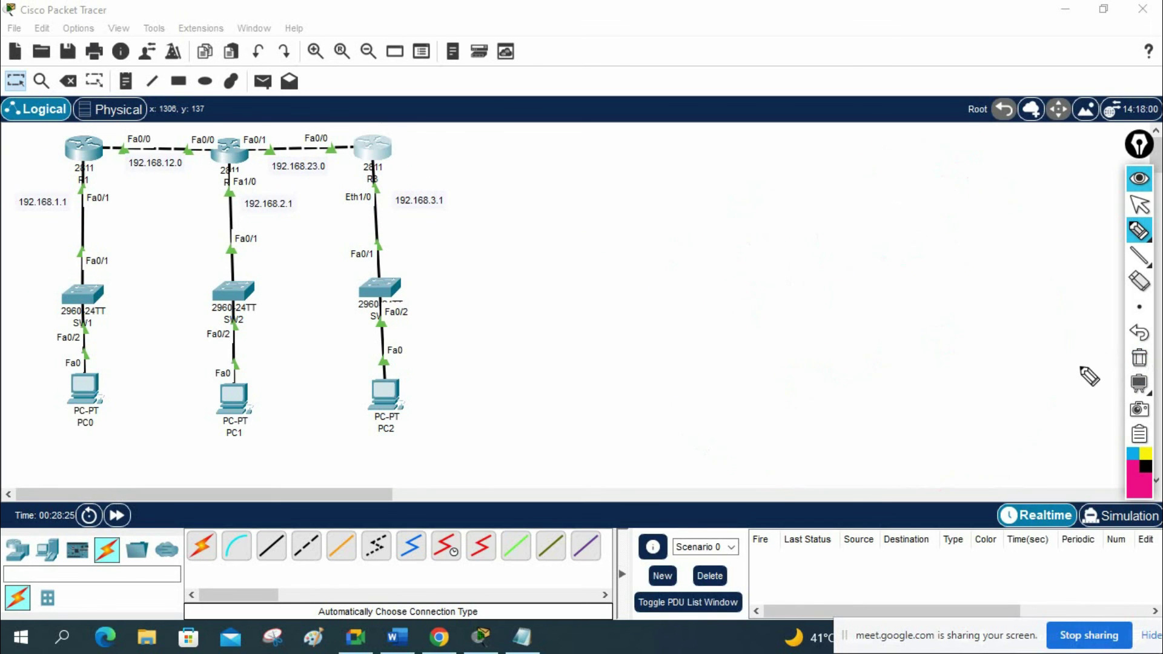
pyautogui.click(1136, 206)
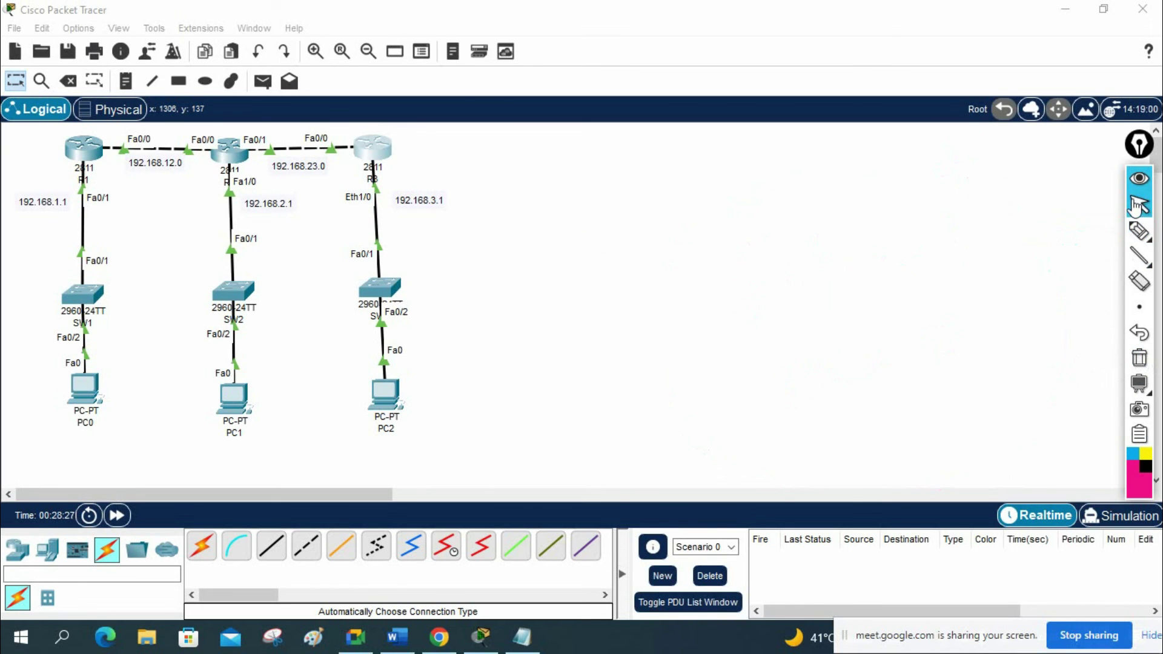